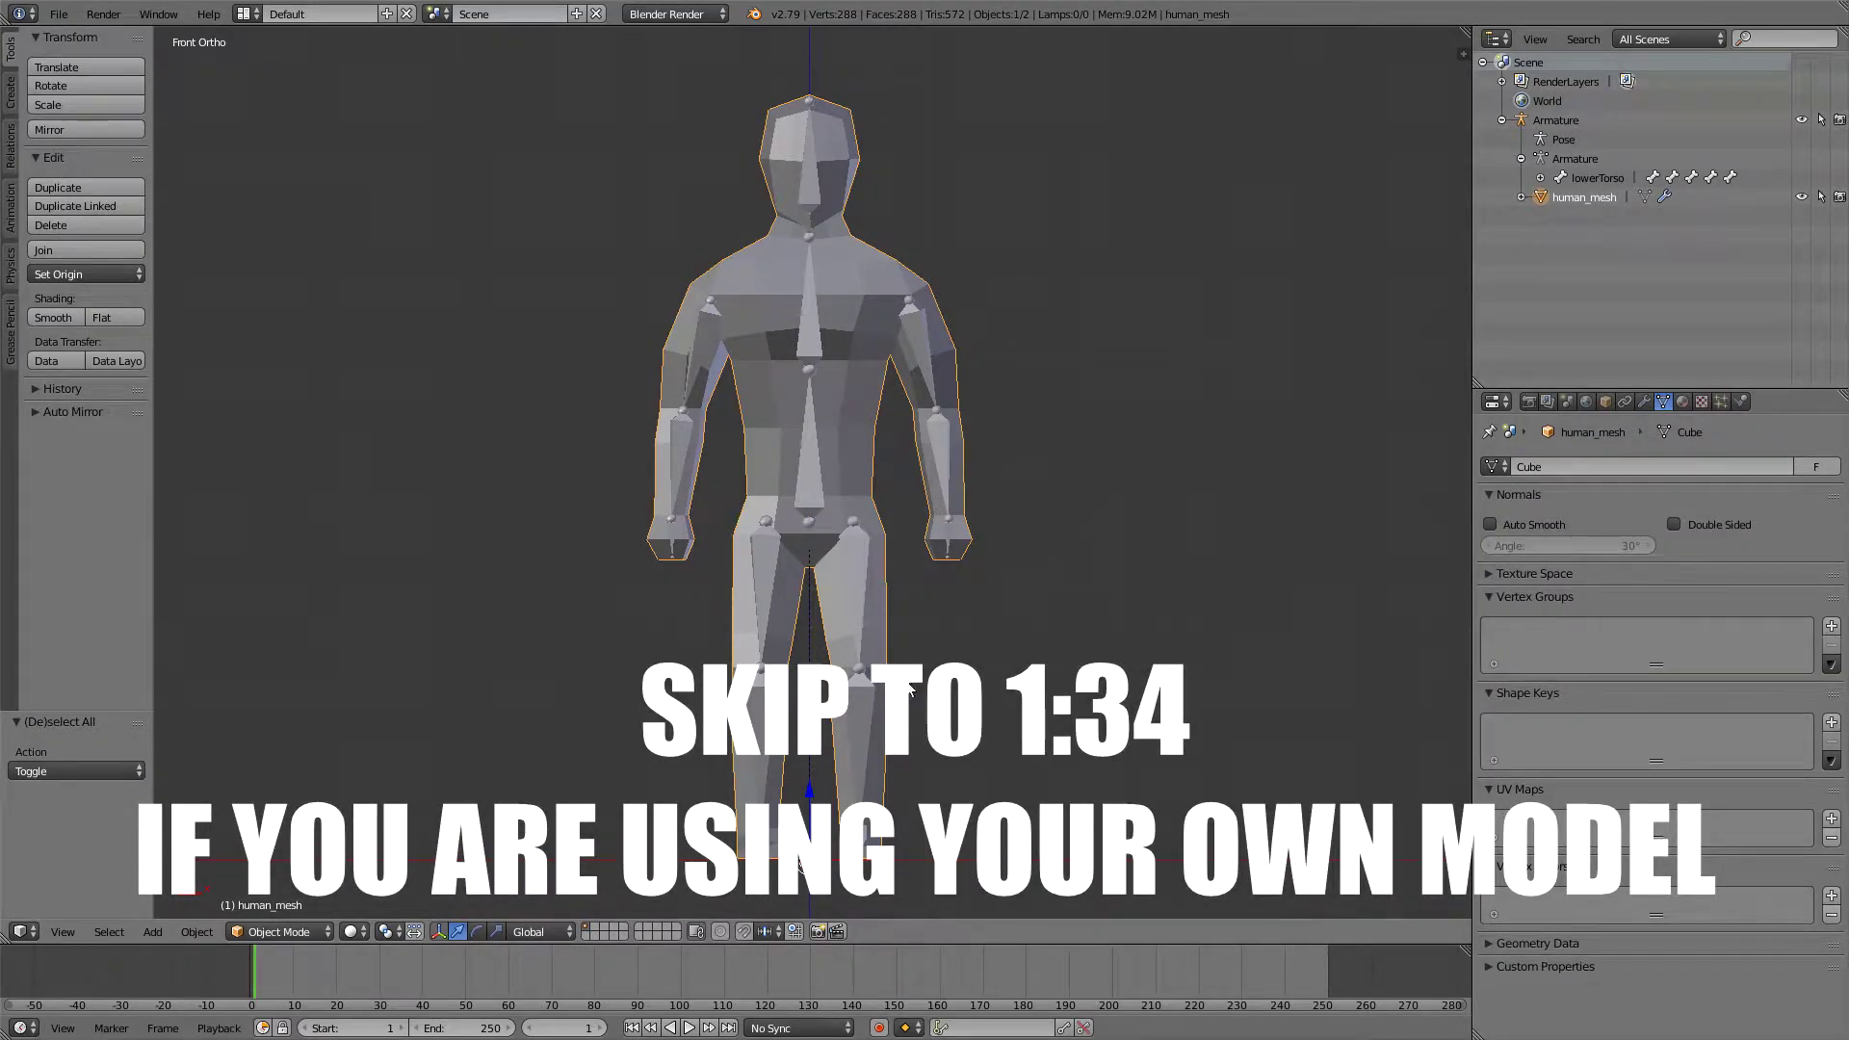
- Select all vertices of the human mesh's left arm and shoulder in wireframe display
{"action": "key", "text": "Tab"}
{"action": "scroll", "coordinate": [969, 386], "scroll_direction": "up", "scroll_amount": 4}
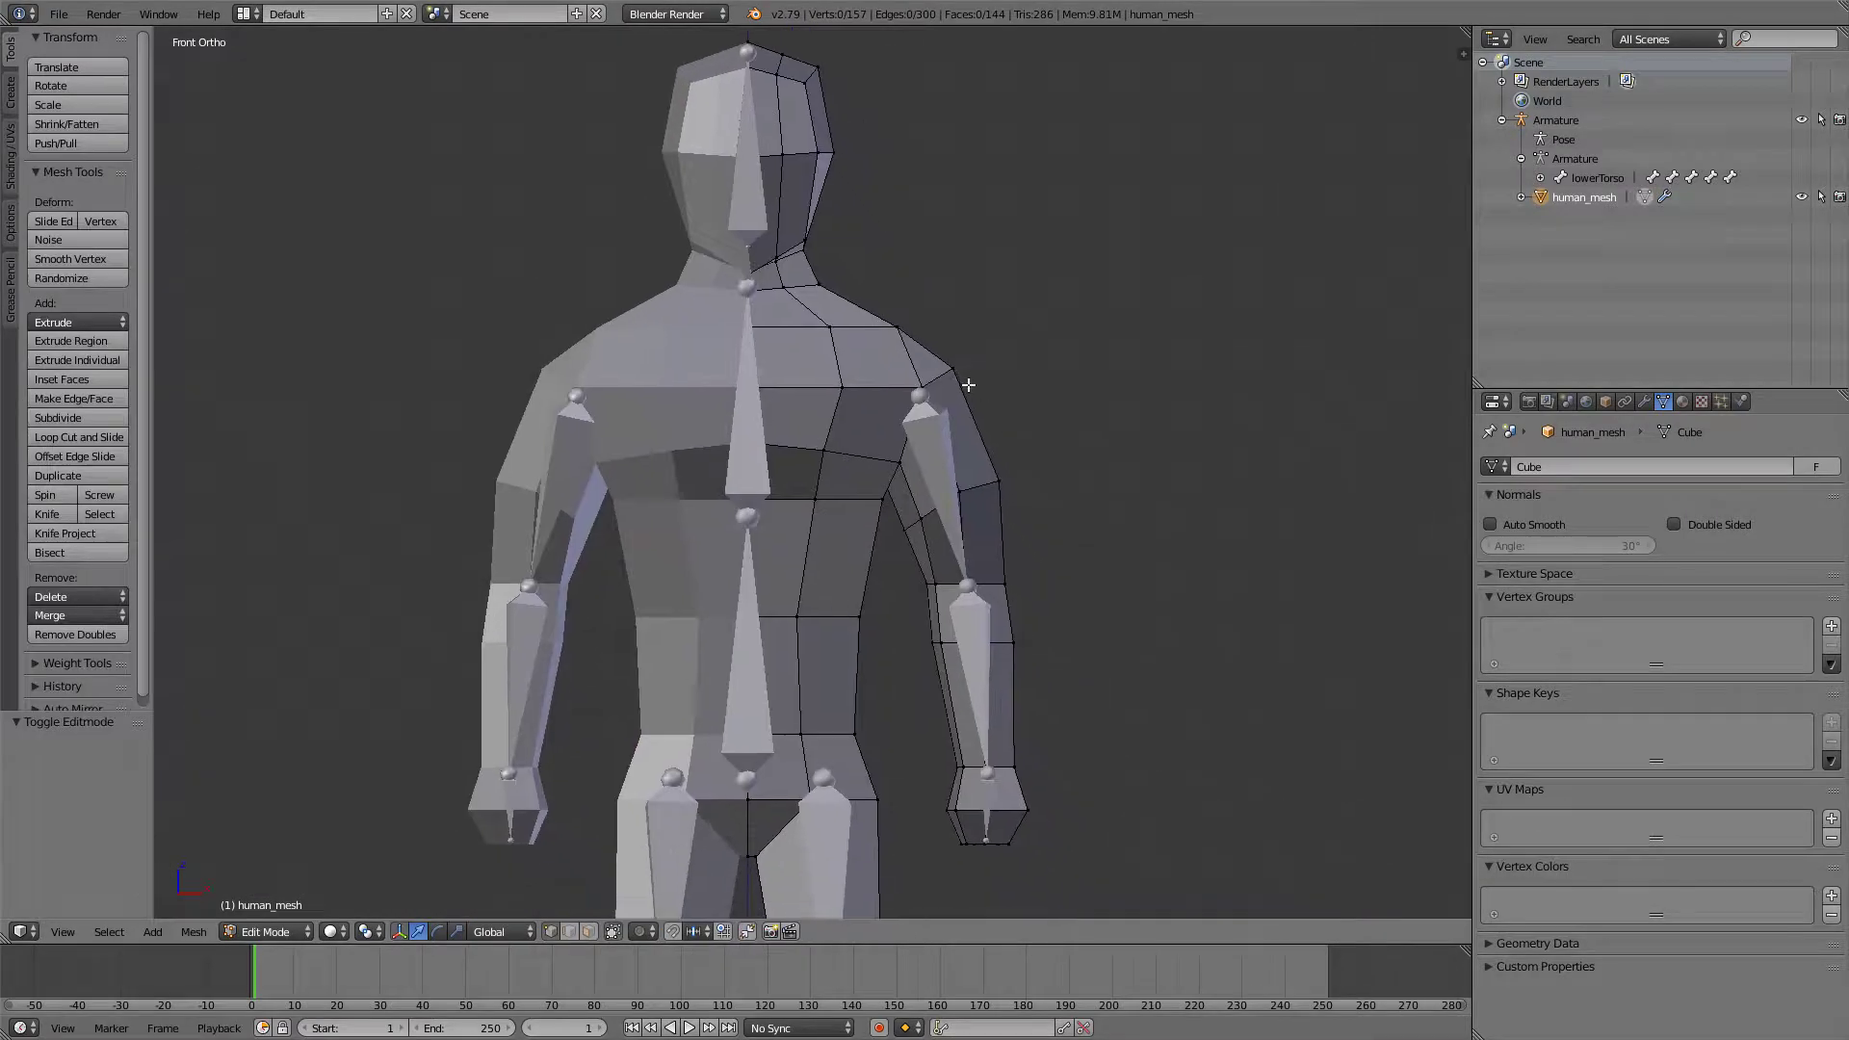
{"action": "key", "text": "Tab"}
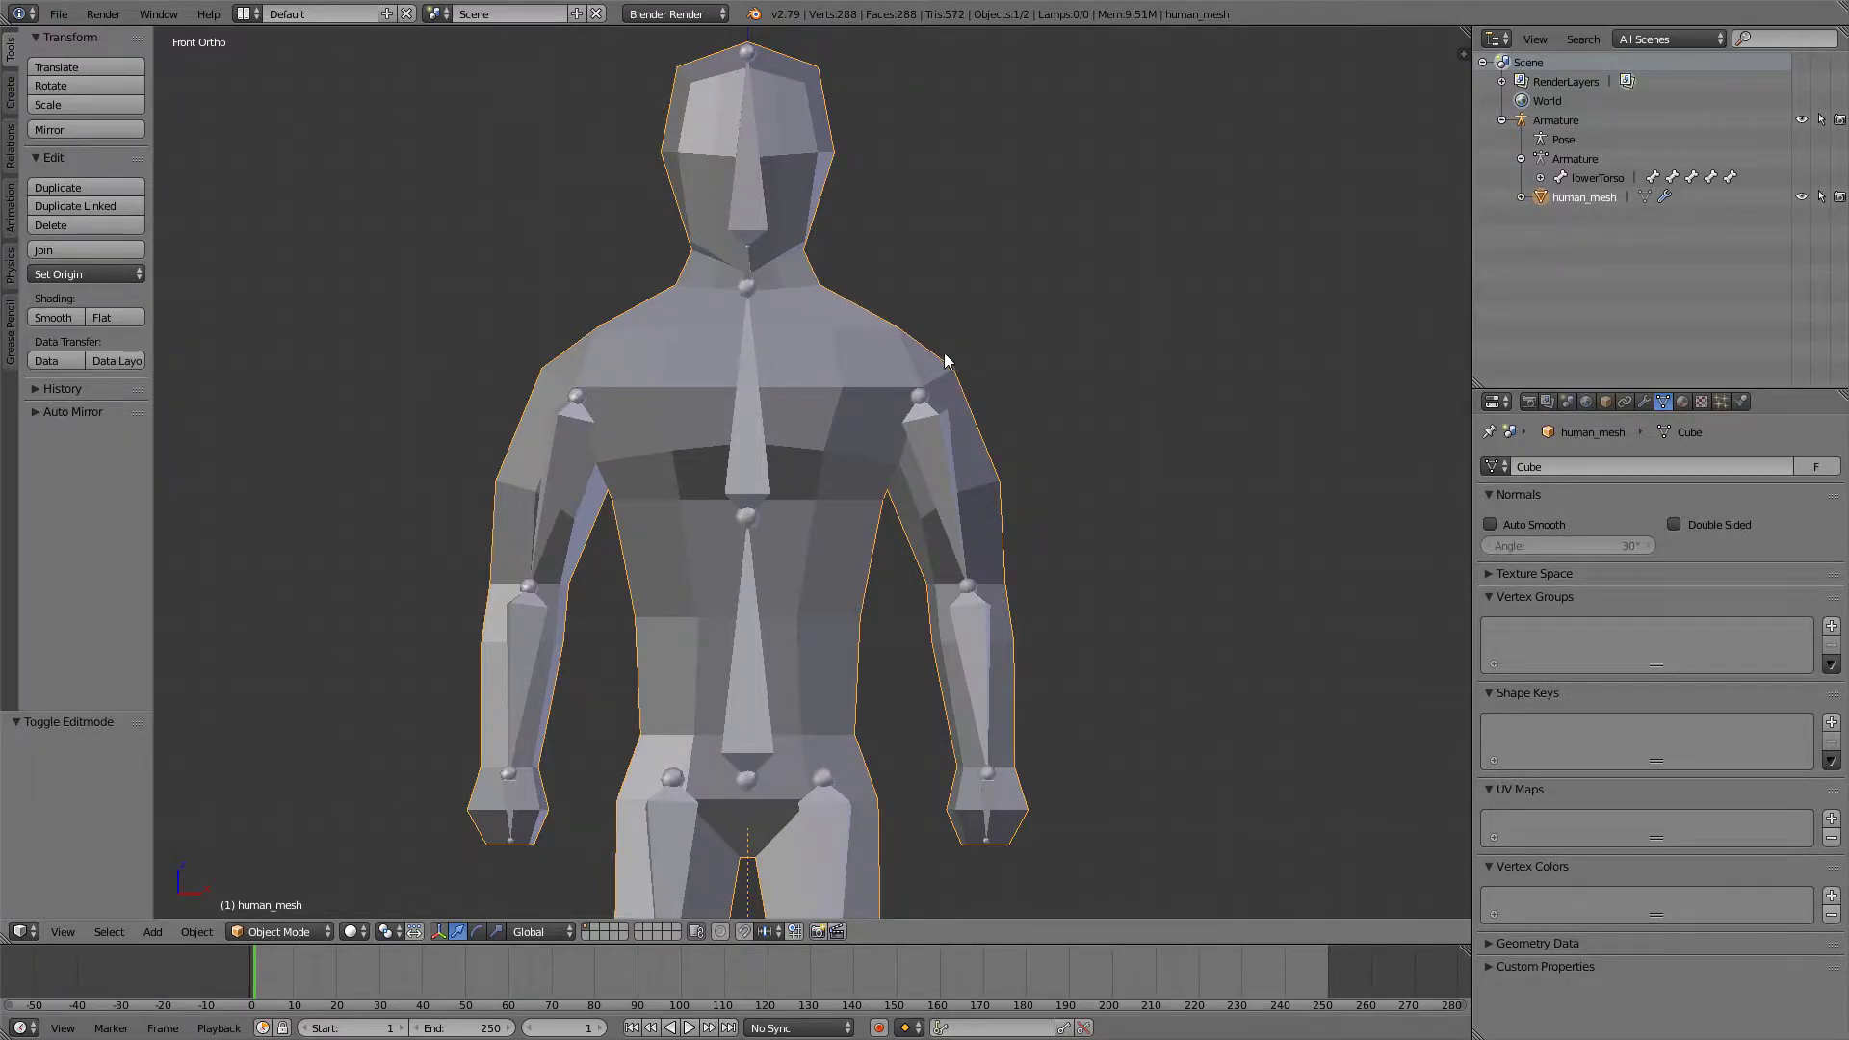
{"action": "key", "text": "Tab"}
{"action": "key", "text": "z"}
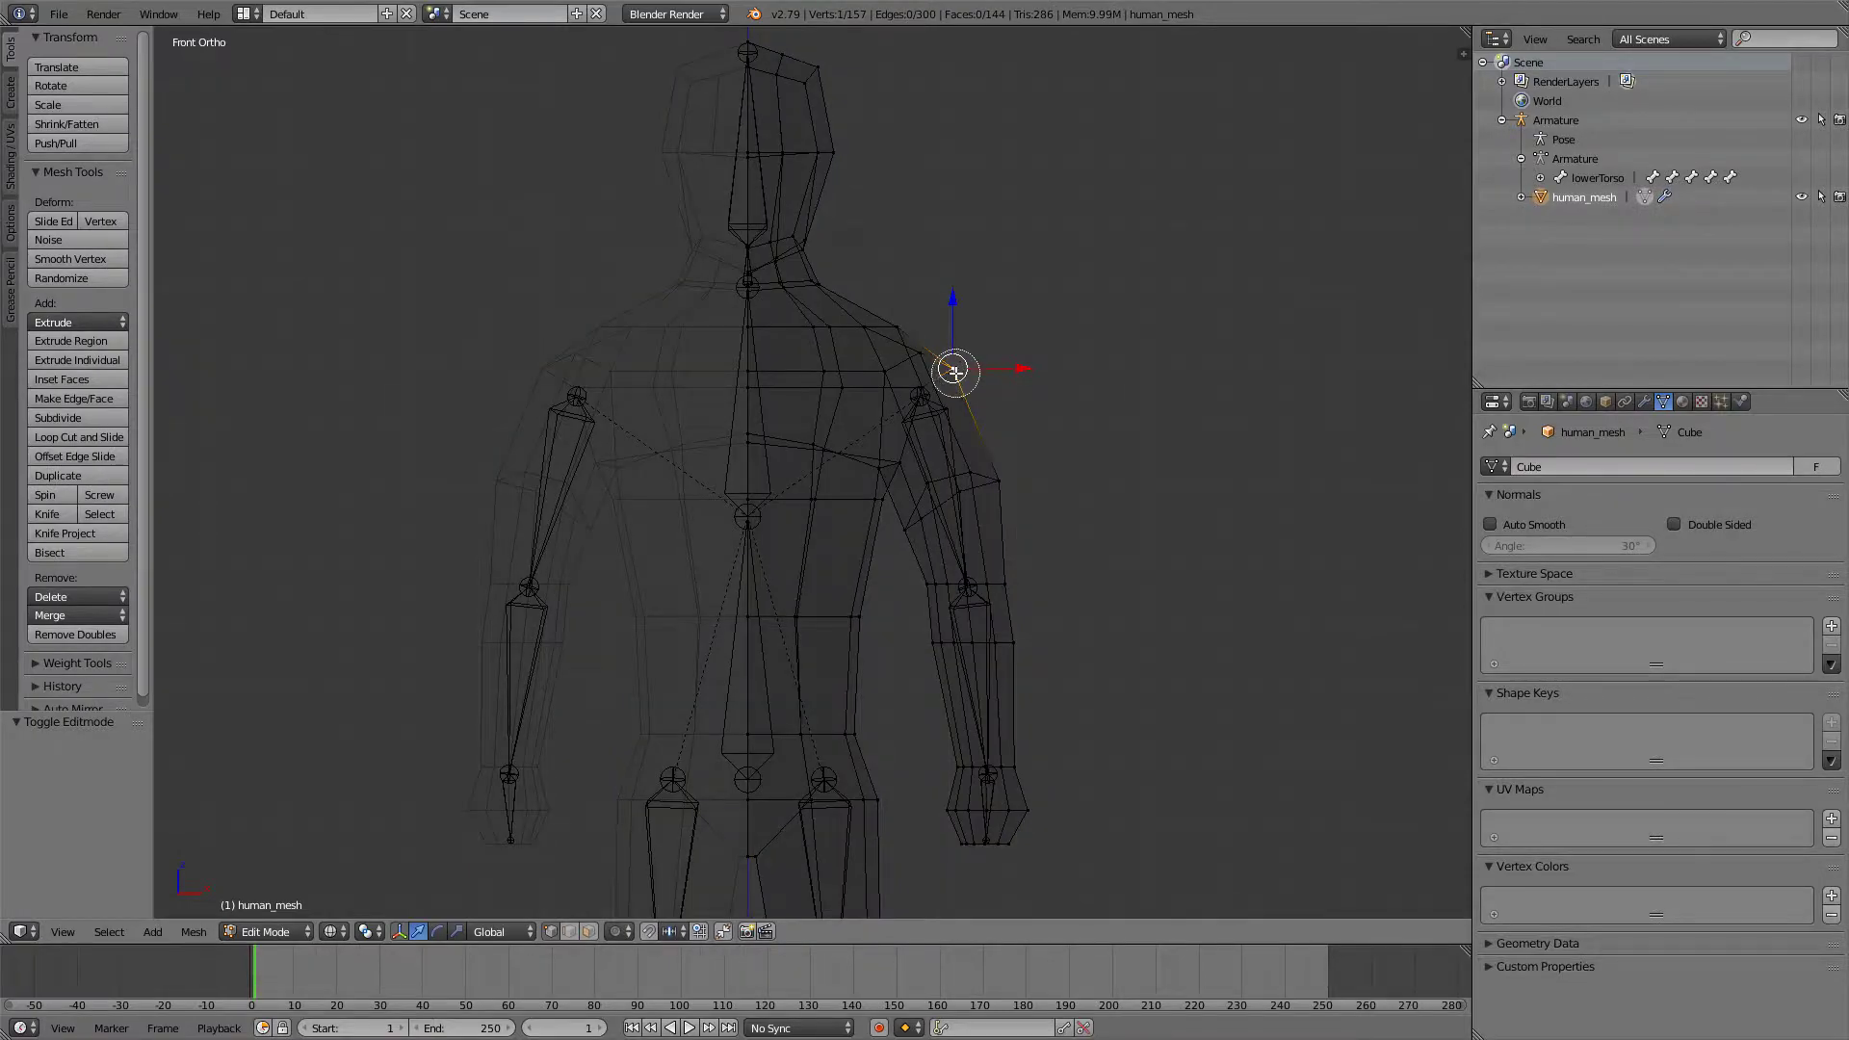
{"action": "mouse_move", "coordinate": [955, 373]}
{"action": "left_mouse_down"}
{"action": "mouse_move", "coordinate": [897, 396]}
{"action": "mouse_move", "coordinate": [892, 455]}
{"action": "mouse_move", "coordinate": [968, 464]}
{"action": "mouse_move", "coordinate": [983, 491]}
{"action": "mouse_move", "coordinate": [939, 453]}
{"action": "mouse_move", "coordinate": [937, 582]}
{"action": "mouse_move", "coordinate": [1011, 639]}
{"action": "mouse_move", "coordinate": [1024, 677]}
{"action": "mouse_move", "coordinate": [1020, 742]}
{"action": "mouse_move", "coordinate": [969, 775]}
{"action": "mouse_move", "coordinate": [1015, 821]}
{"action": "mouse_move", "coordinate": [991, 846]}
{"action": "left_mouse_up"}
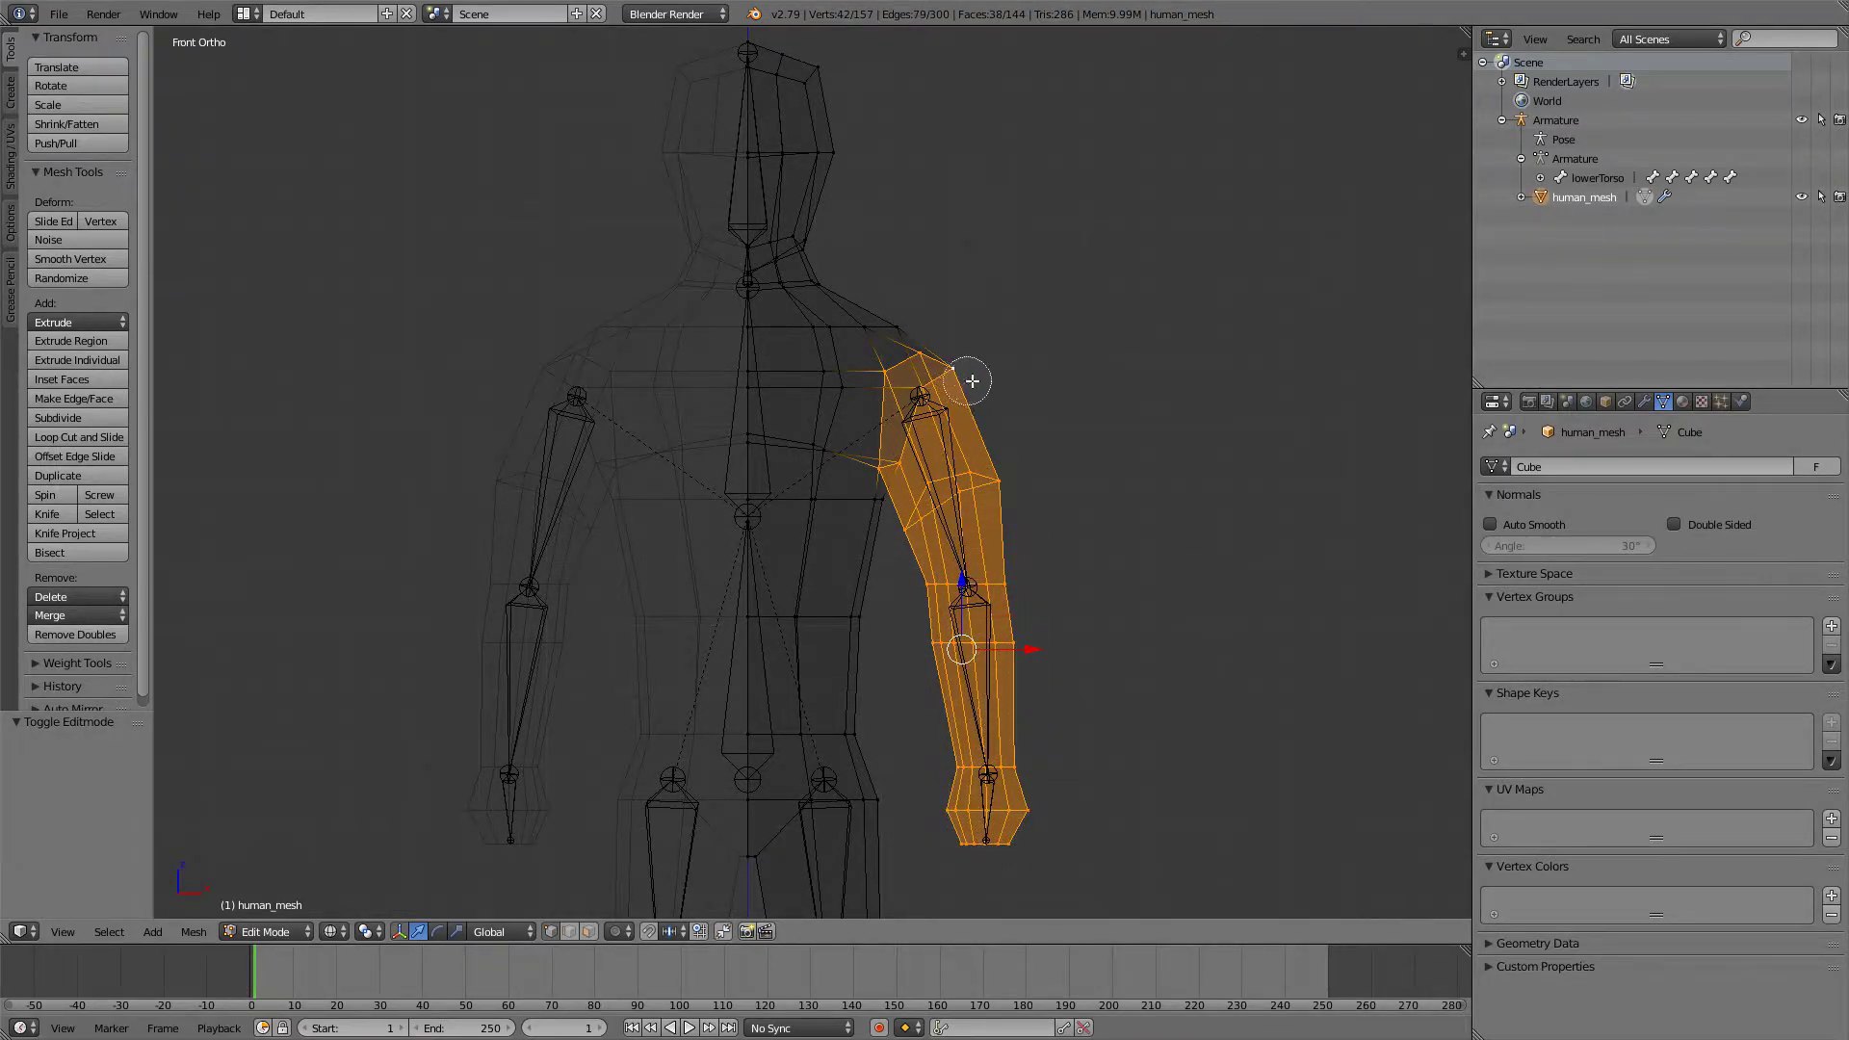
{"action": "left_click_drag", "start_coordinate": [972, 381], "coordinate": [1011, 401]}
{"action": "right_click", "coordinate": [1065, 412]}
- Return to solid shading, leave mesh editing and hide the armature
{"action": "key", "text": "z"}
{"action": "mouse_move", "coordinate": [1065, 412]}
{"action": "middle_mouse_down"}
{"action": "mouse_move", "coordinate": [743, 318]}
{"action": "mouse_move", "coordinate": [983, 326]}
{"action": "middle_mouse_up"}
{"action": "key", "text": "Tab"}
{"action": "right_click", "coordinate": [777, 410]}
{"action": "key", "text": "h"}
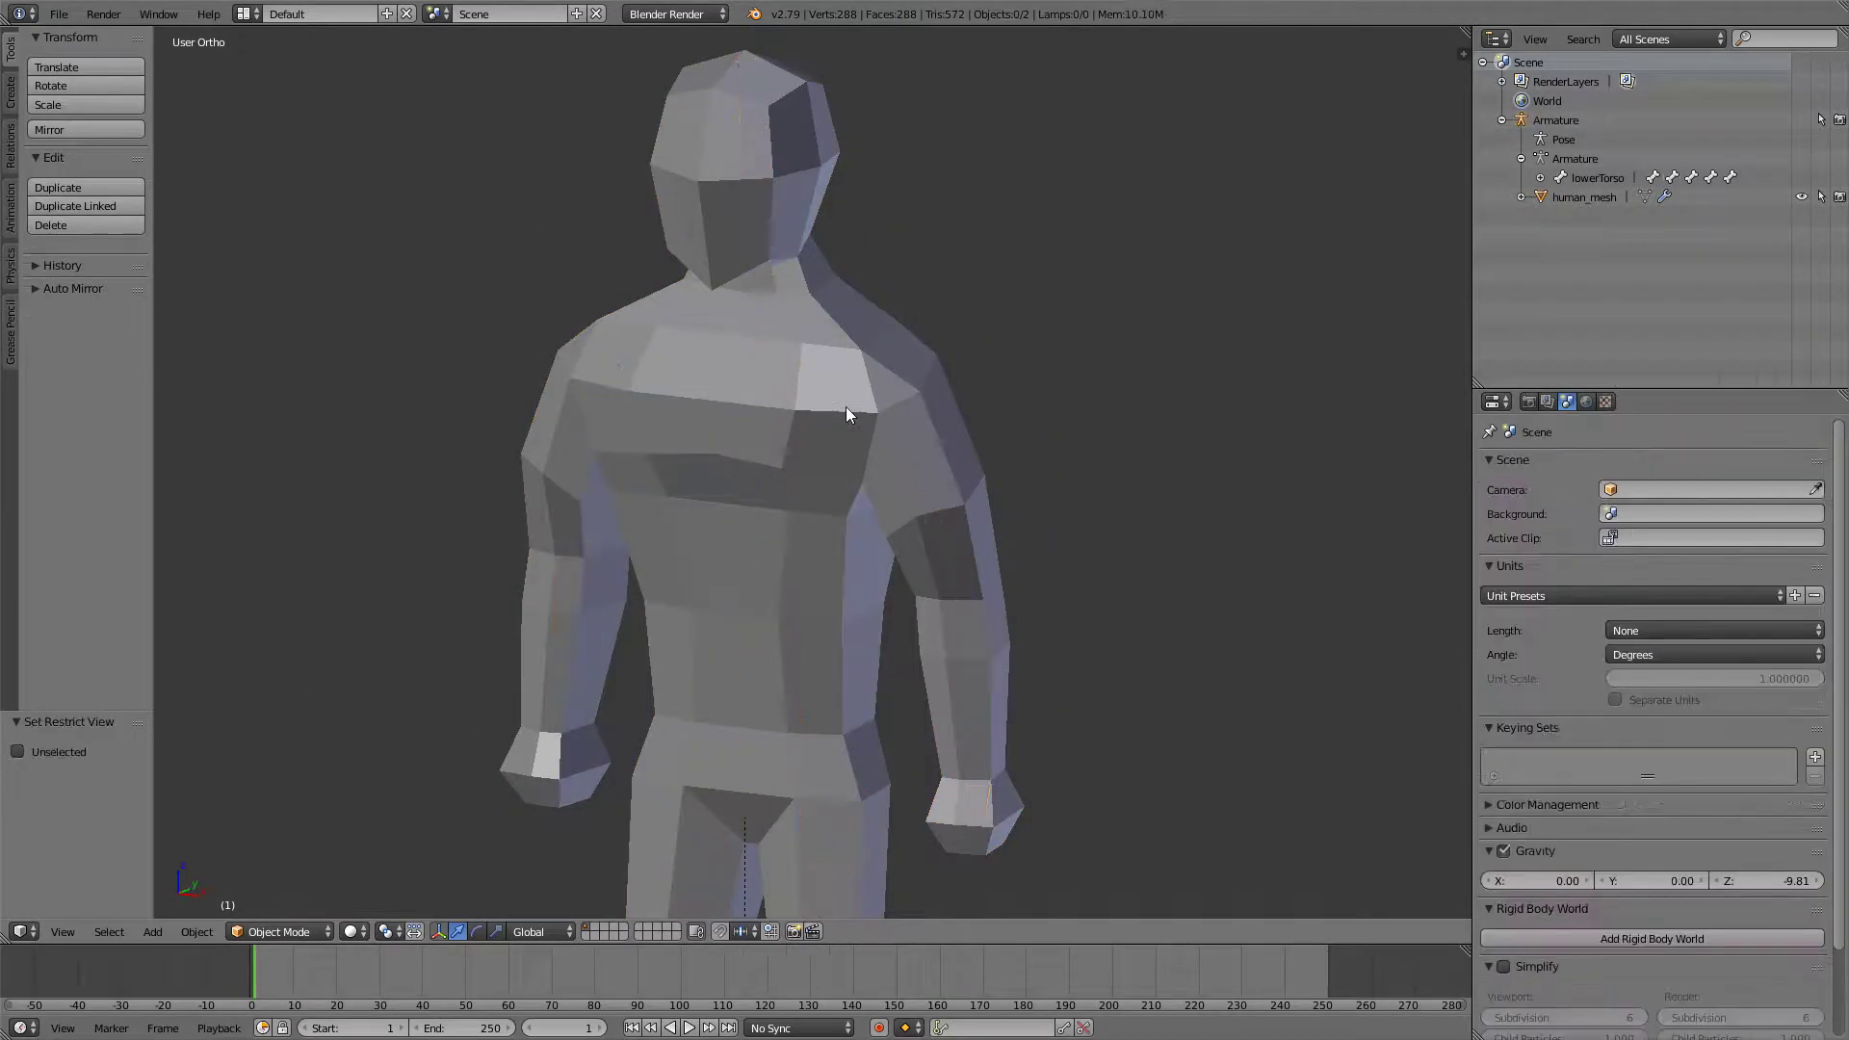
- Raise the human mesh's selected left arm vertices along Z, first by 0.387 and again by 0.129
{"action": "right_click", "coordinate": [927, 402]}
{"action": "key", "text": "Tab"}
{"action": "middle_click_drag", "start_coordinate": [975, 417], "coordinate": [1032, 405]}
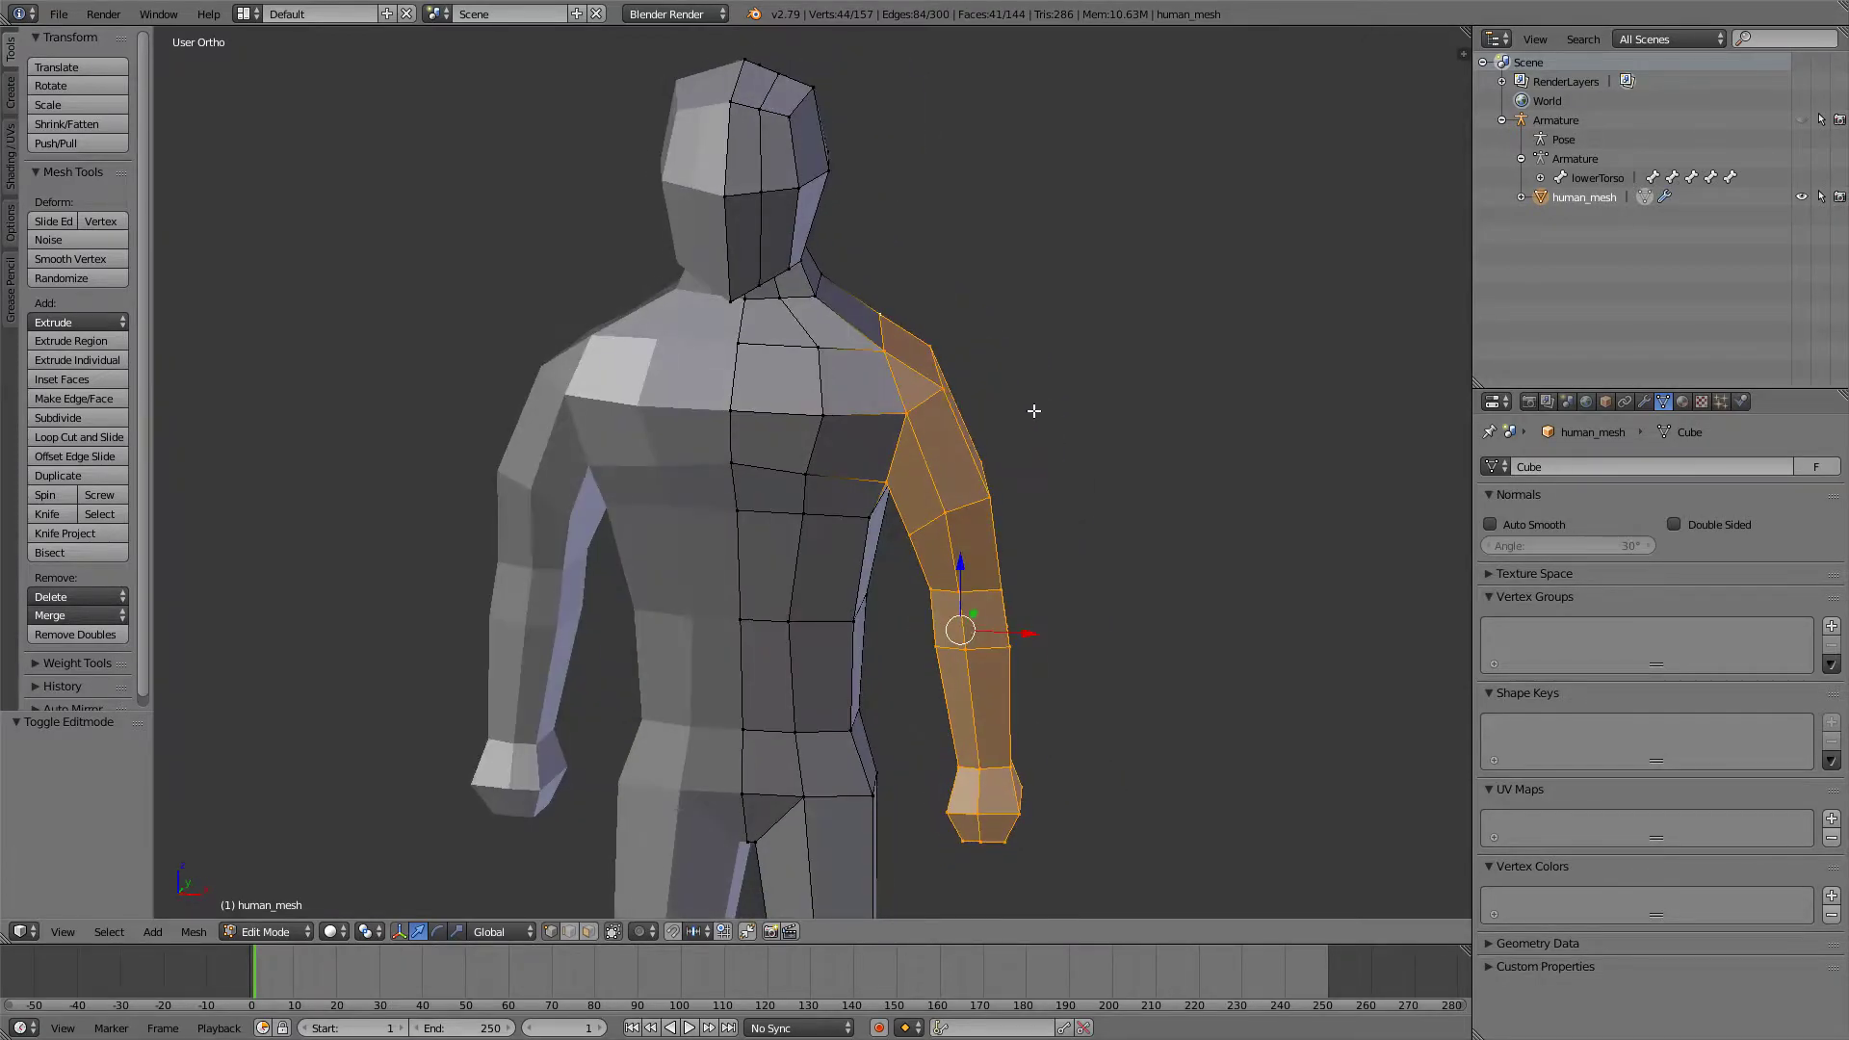
{"action": "key", "text": "g"}
{"action": "key", "text": "z"}
{"action": "left_click", "coordinate": [1040, 386]}
{"action": "key", "text": "KP_1"}
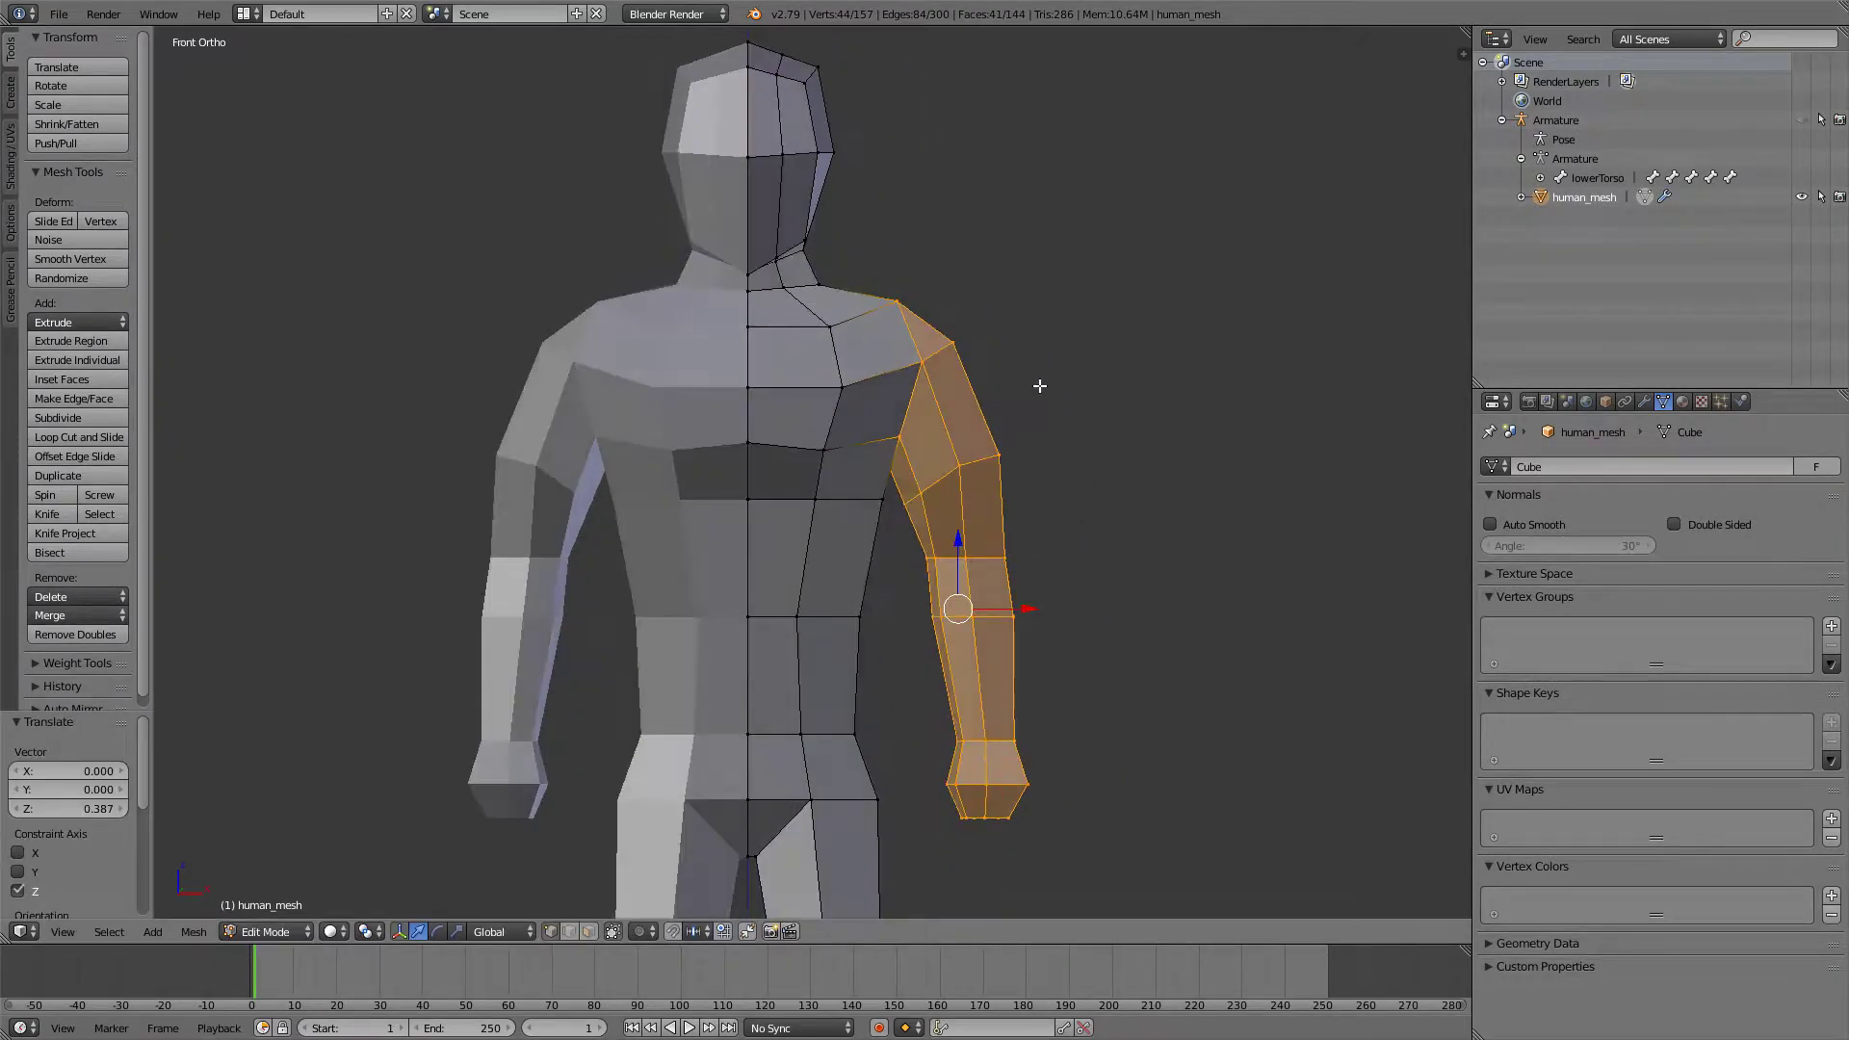
{"action": "key", "text": "g"}
{"action": "key", "text": "z"}
{"action": "left_click", "coordinate": [1039, 376]}
- Raise the two vertices at the base of the neck on the character's left side by 0.201 along Z
{"action": "scroll", "coordinate": [826, 248], "scroll_direction": "up", "scroll_amount": 4}
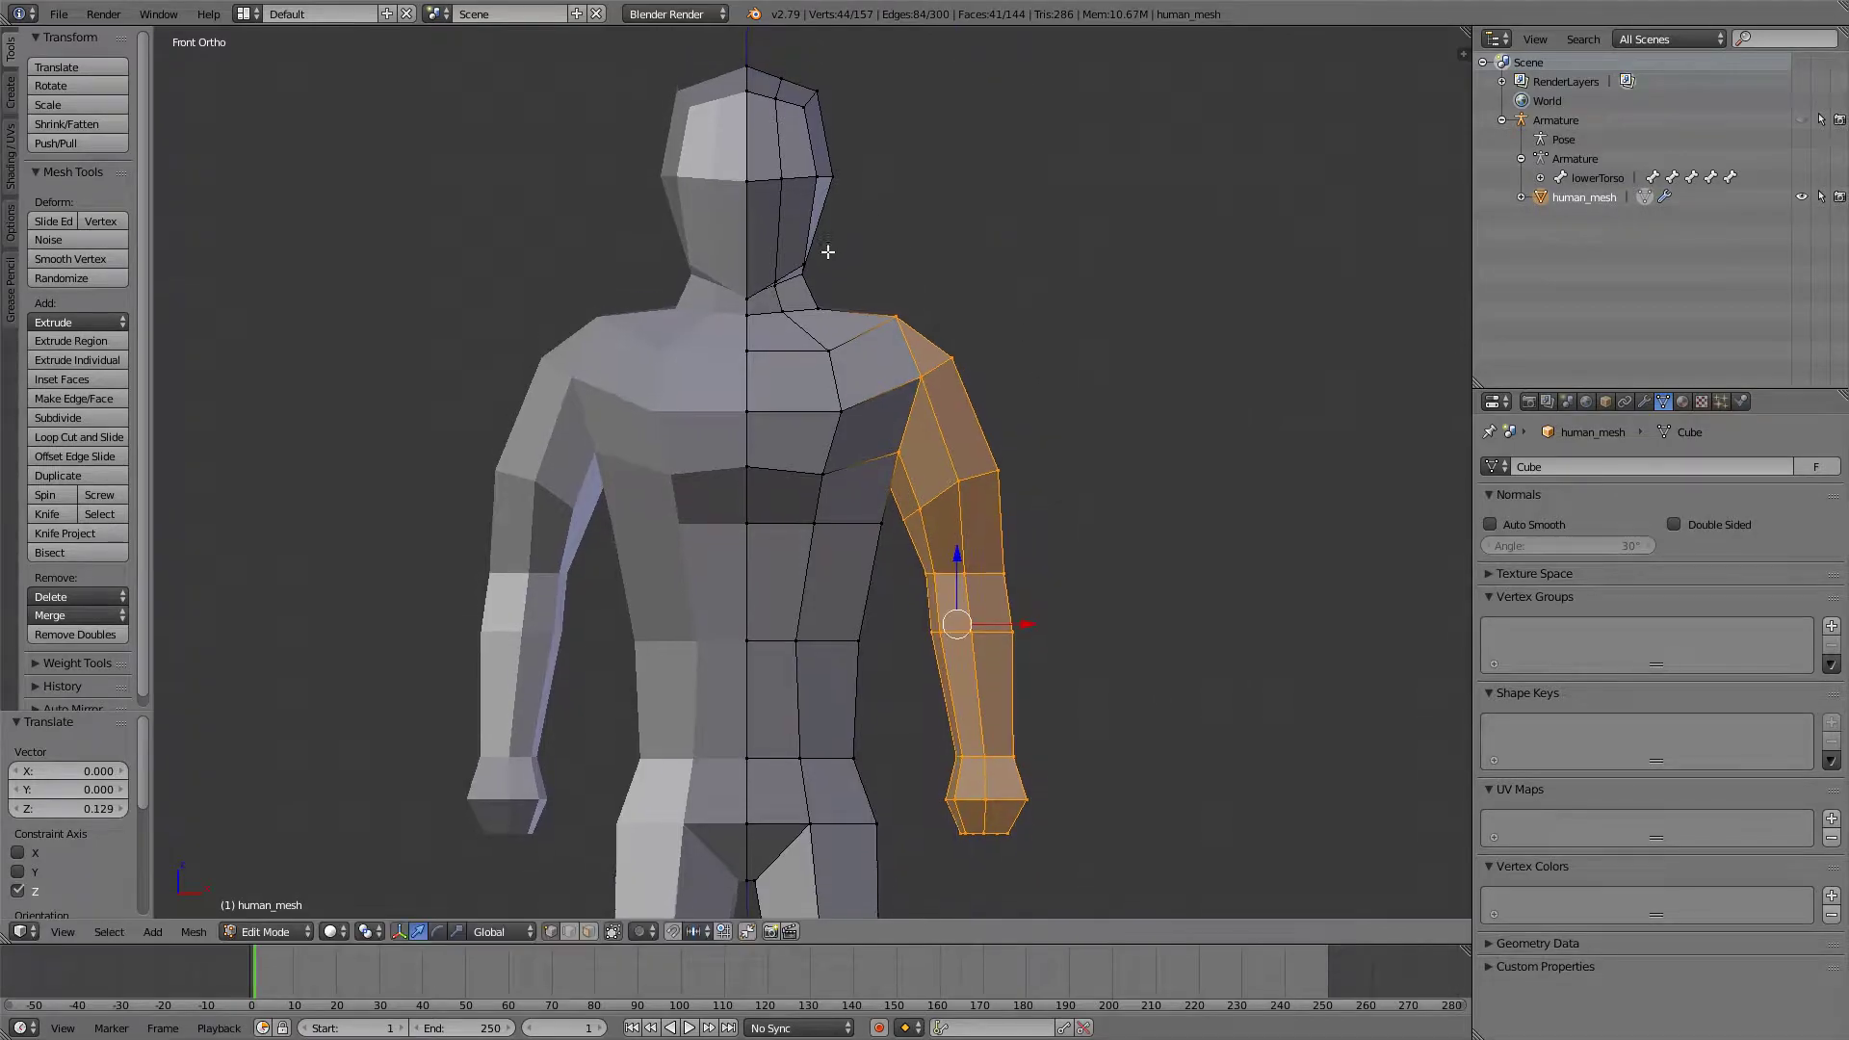
{"action": "right_click", "coordinate": [838, 246]}
{"action": "key", "text": "z"}
{"action": "right_click", "coordinate": [836, 244], "text": "shift"}
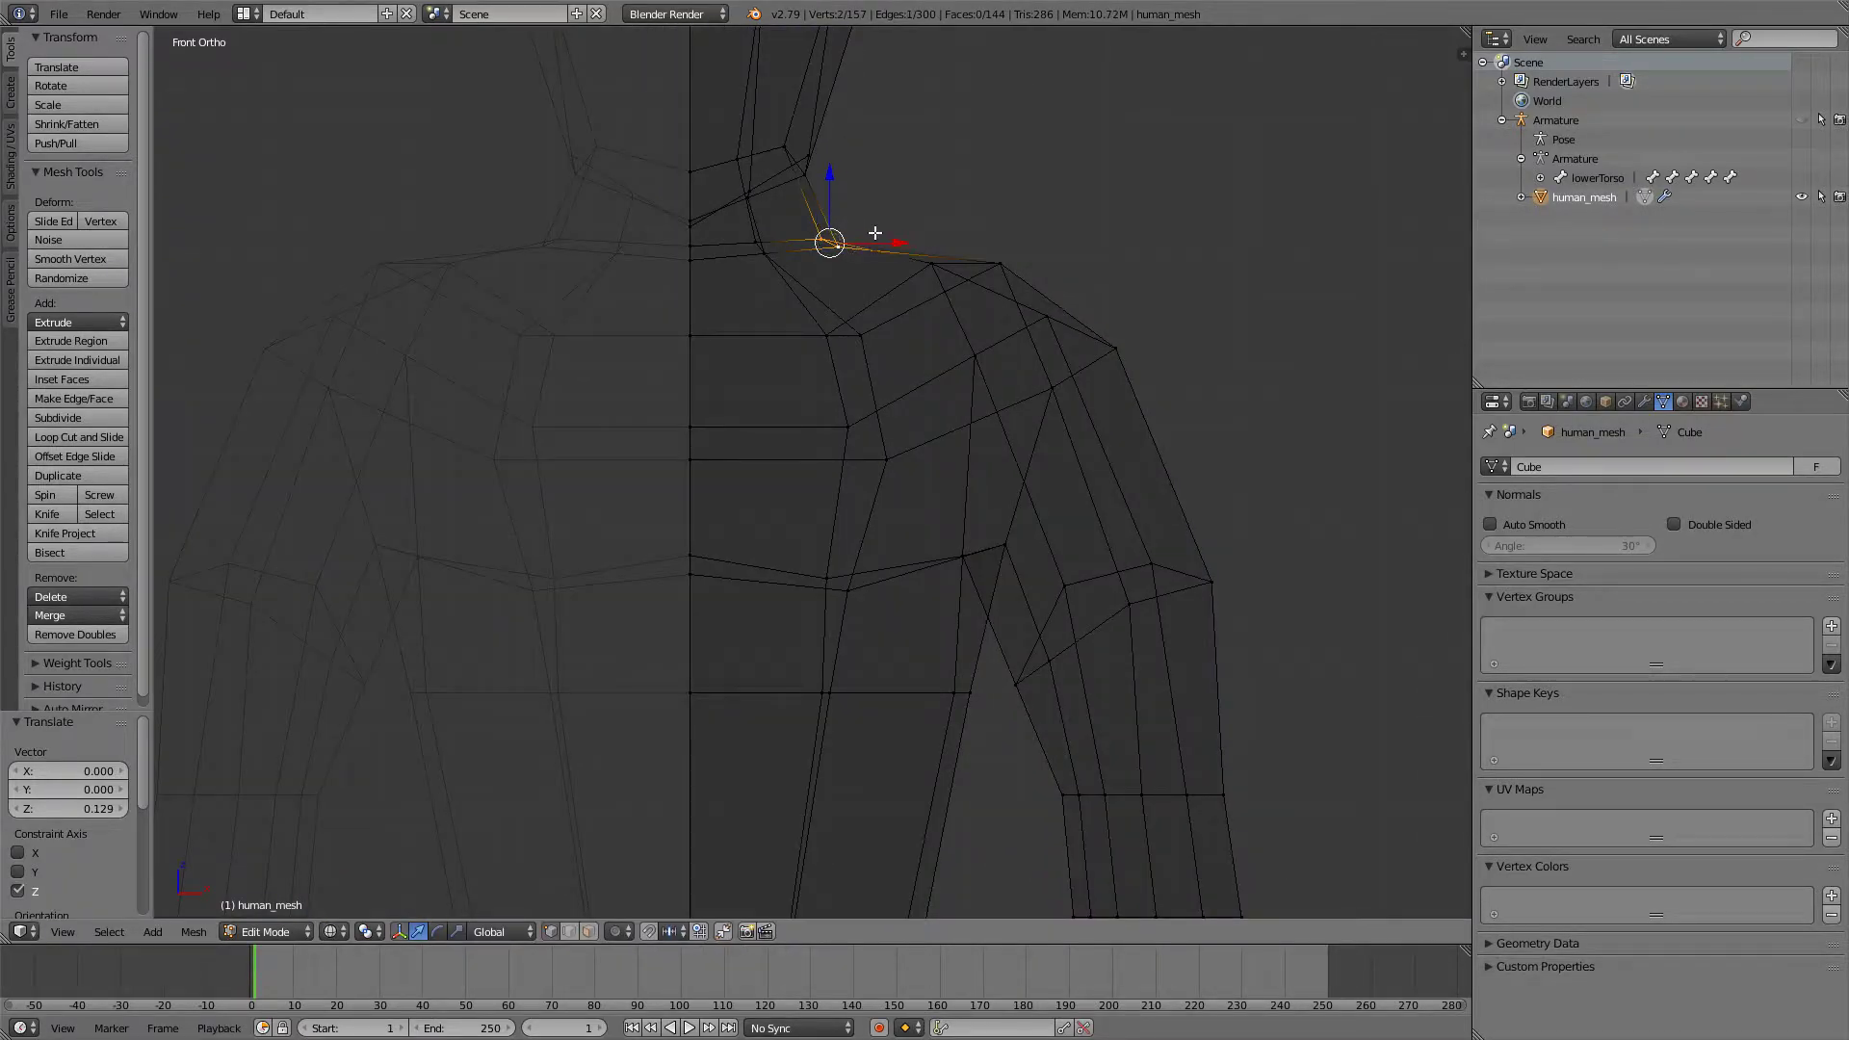
{"action": "key", "text": "z"}
{"action": "key", "text": "g"}
{"action": "key", "text": "z"}
{"action": "left_click", "coordinate": [879, 206]}
{"action": "key", "text": "z"}
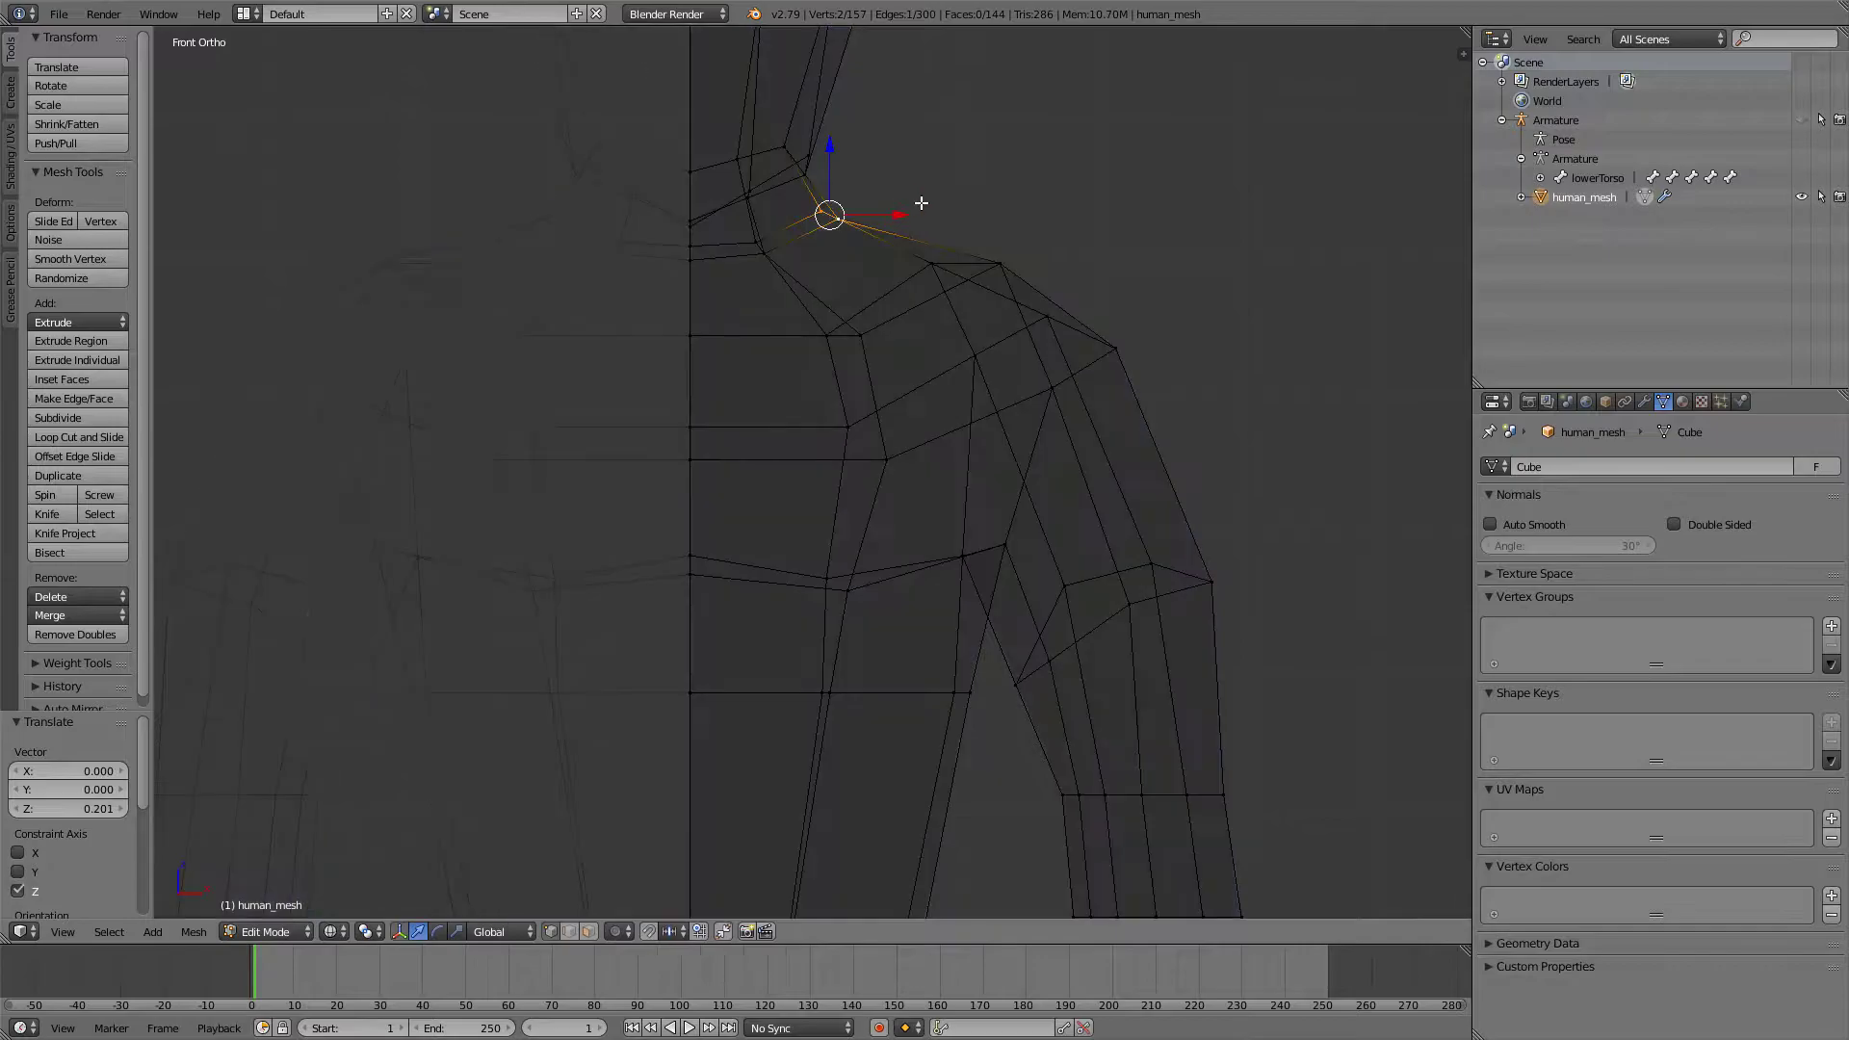
{"action": "key", "text": "z"}
{"action": "key", "text": "a"}
- Leave mesh editing and unhide the armature
{"action": "scroll", "coordinate": [915, 302], "scroll_direction": "down", "scroll_amount": 4}
{"action": "scroll", "coordinate": [905, 295], "scroll_direction": "down", "scroll_amount": 3}
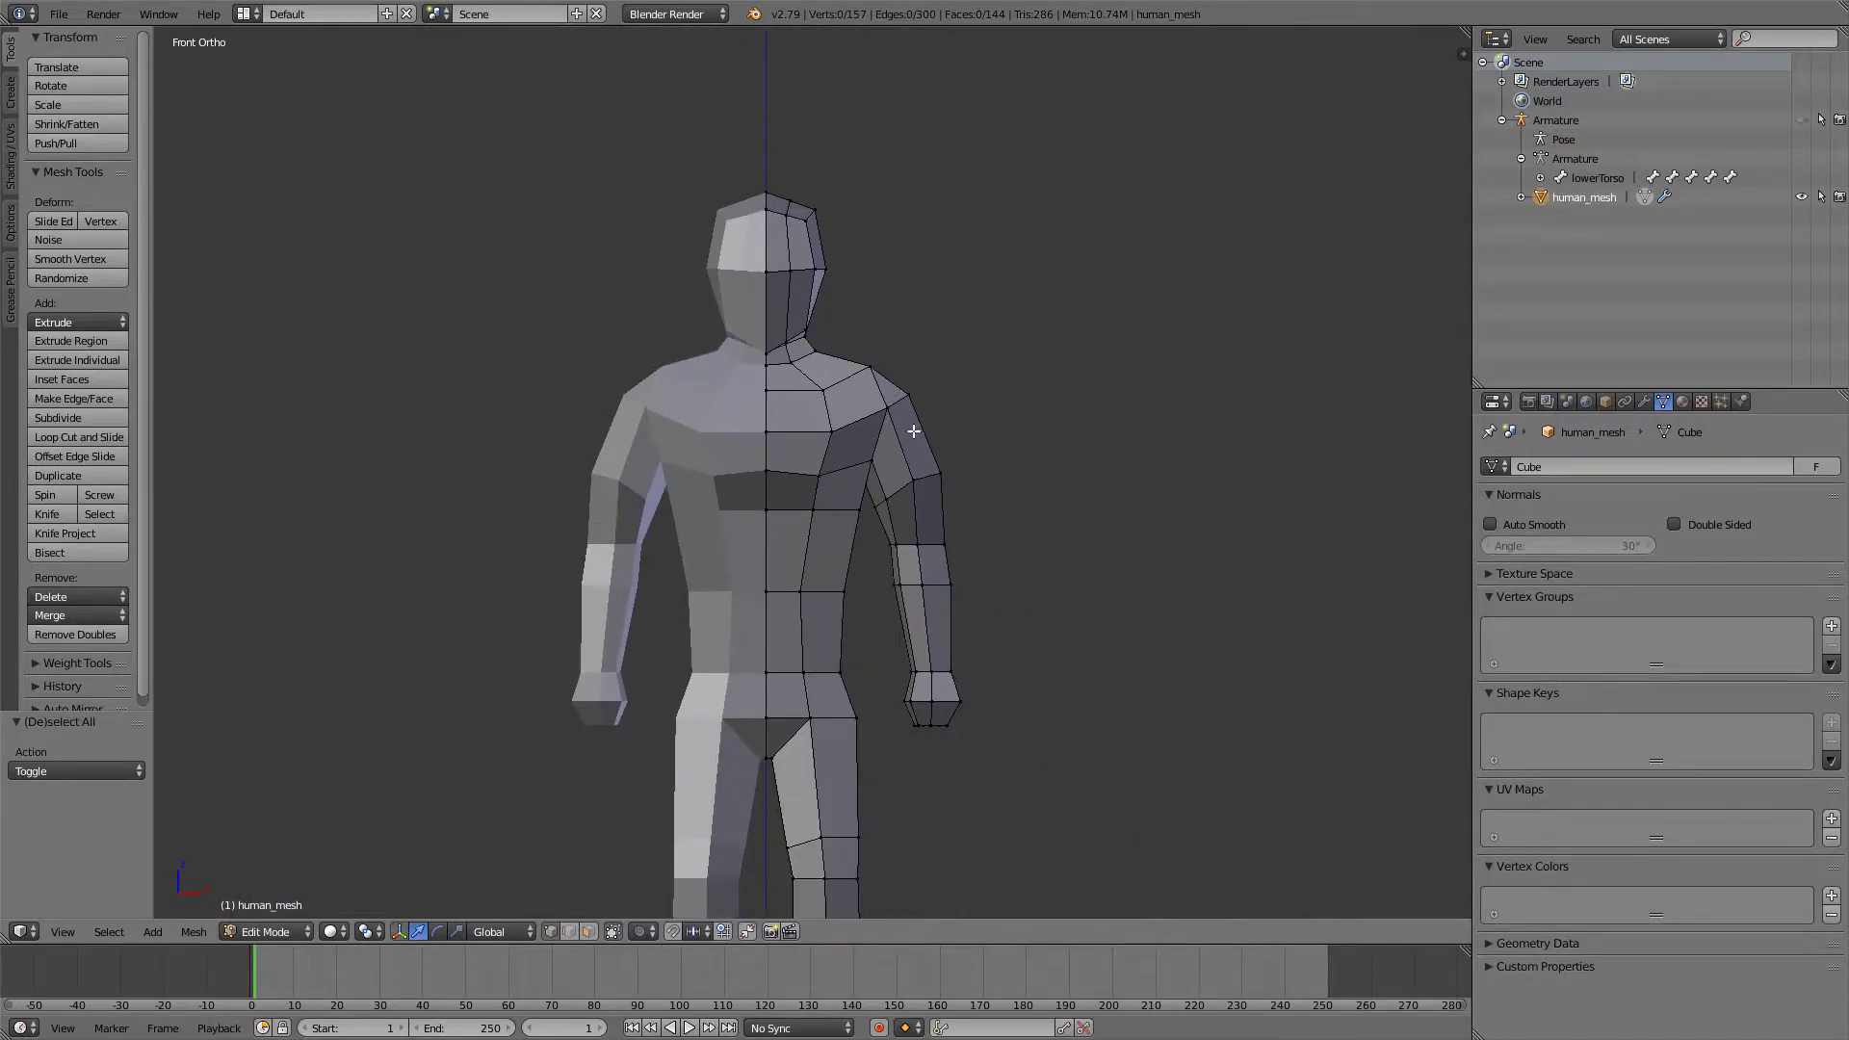
{"action": "scroll", "coordinate": [928, 482], "scroll_direction": "up", "scroll_amount": 4}
{"action": "key", "text": "Tab"}
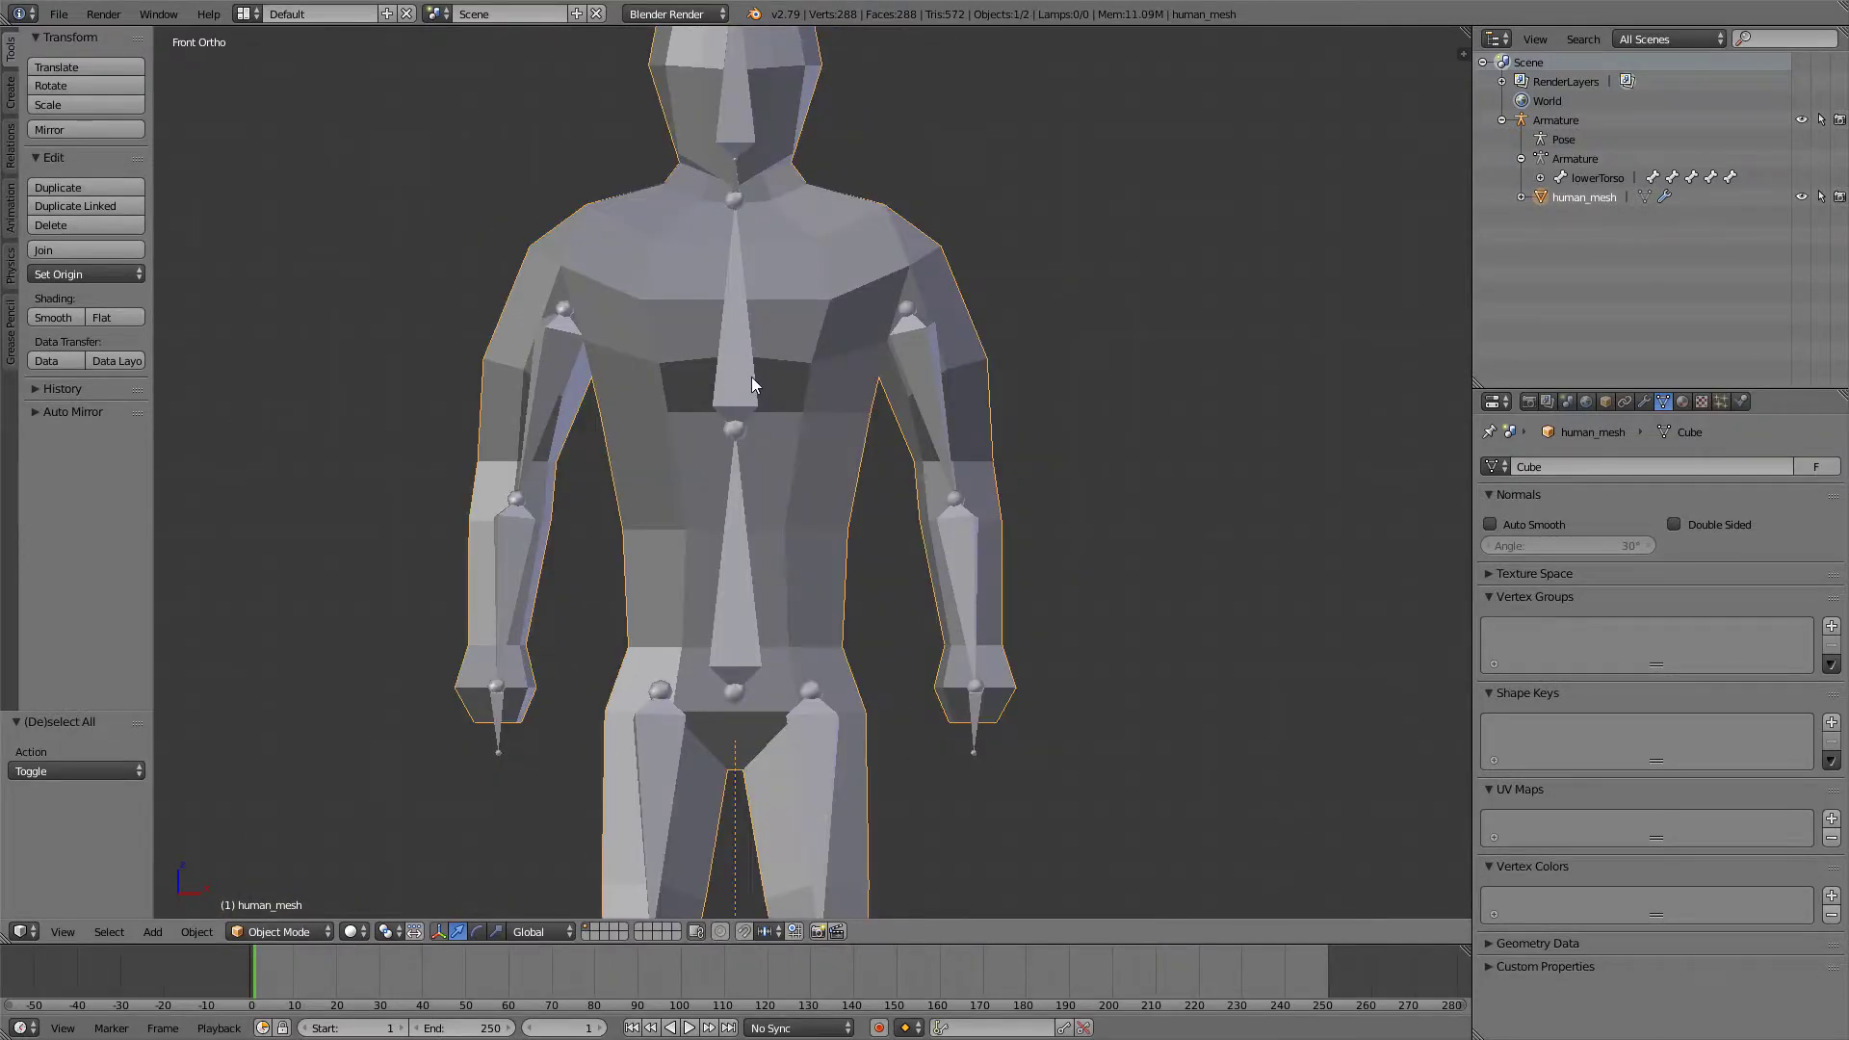
- Select the upper arm, forearm and hand bones on both sides of the armature and raise them along Z into the mesh's shoulders
{"action": "right_click", "coordinate": [752, 385]}
{"action": "key", "text": "Tab"}
{"action": "key", "text": "z"}
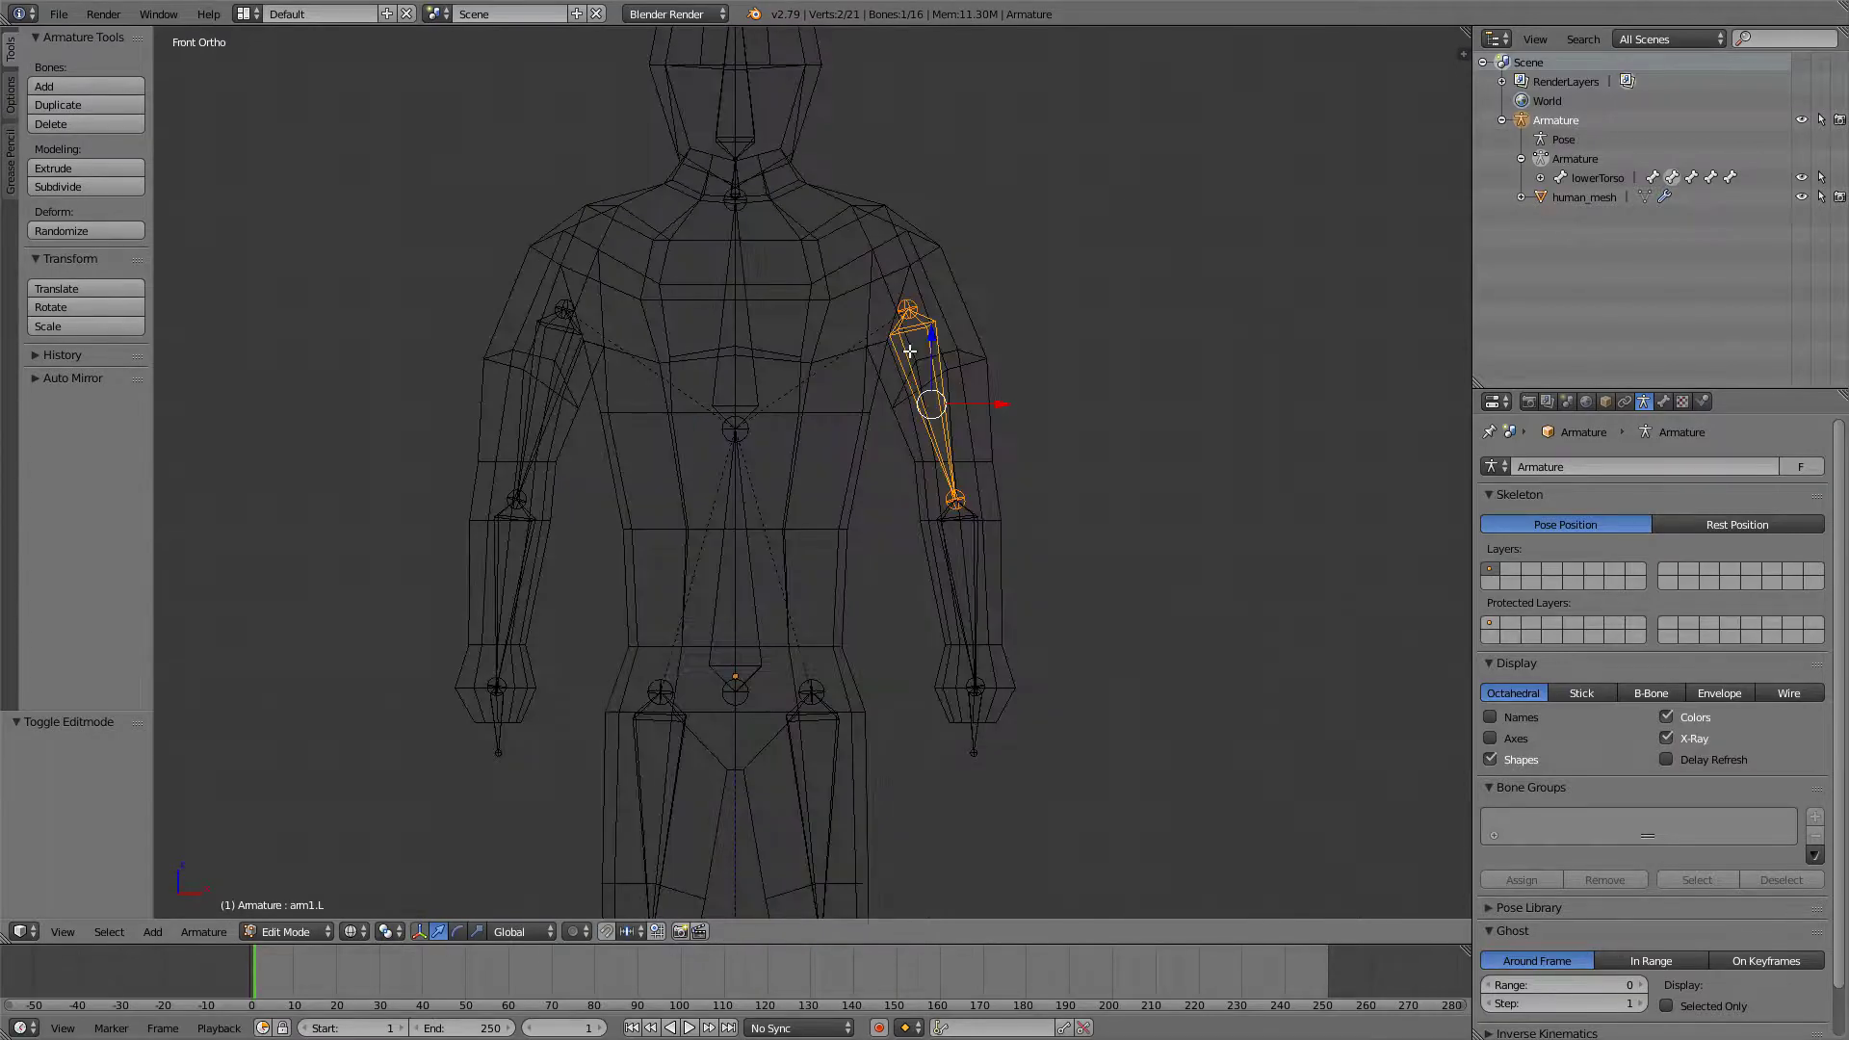
{"action": "key", "text": "z"}
{"action": "right_click", "coordinate": [958, 578], "text": "shift"}
{"action": "right_click", "coordinate": [982, 740], "text": "shift"}
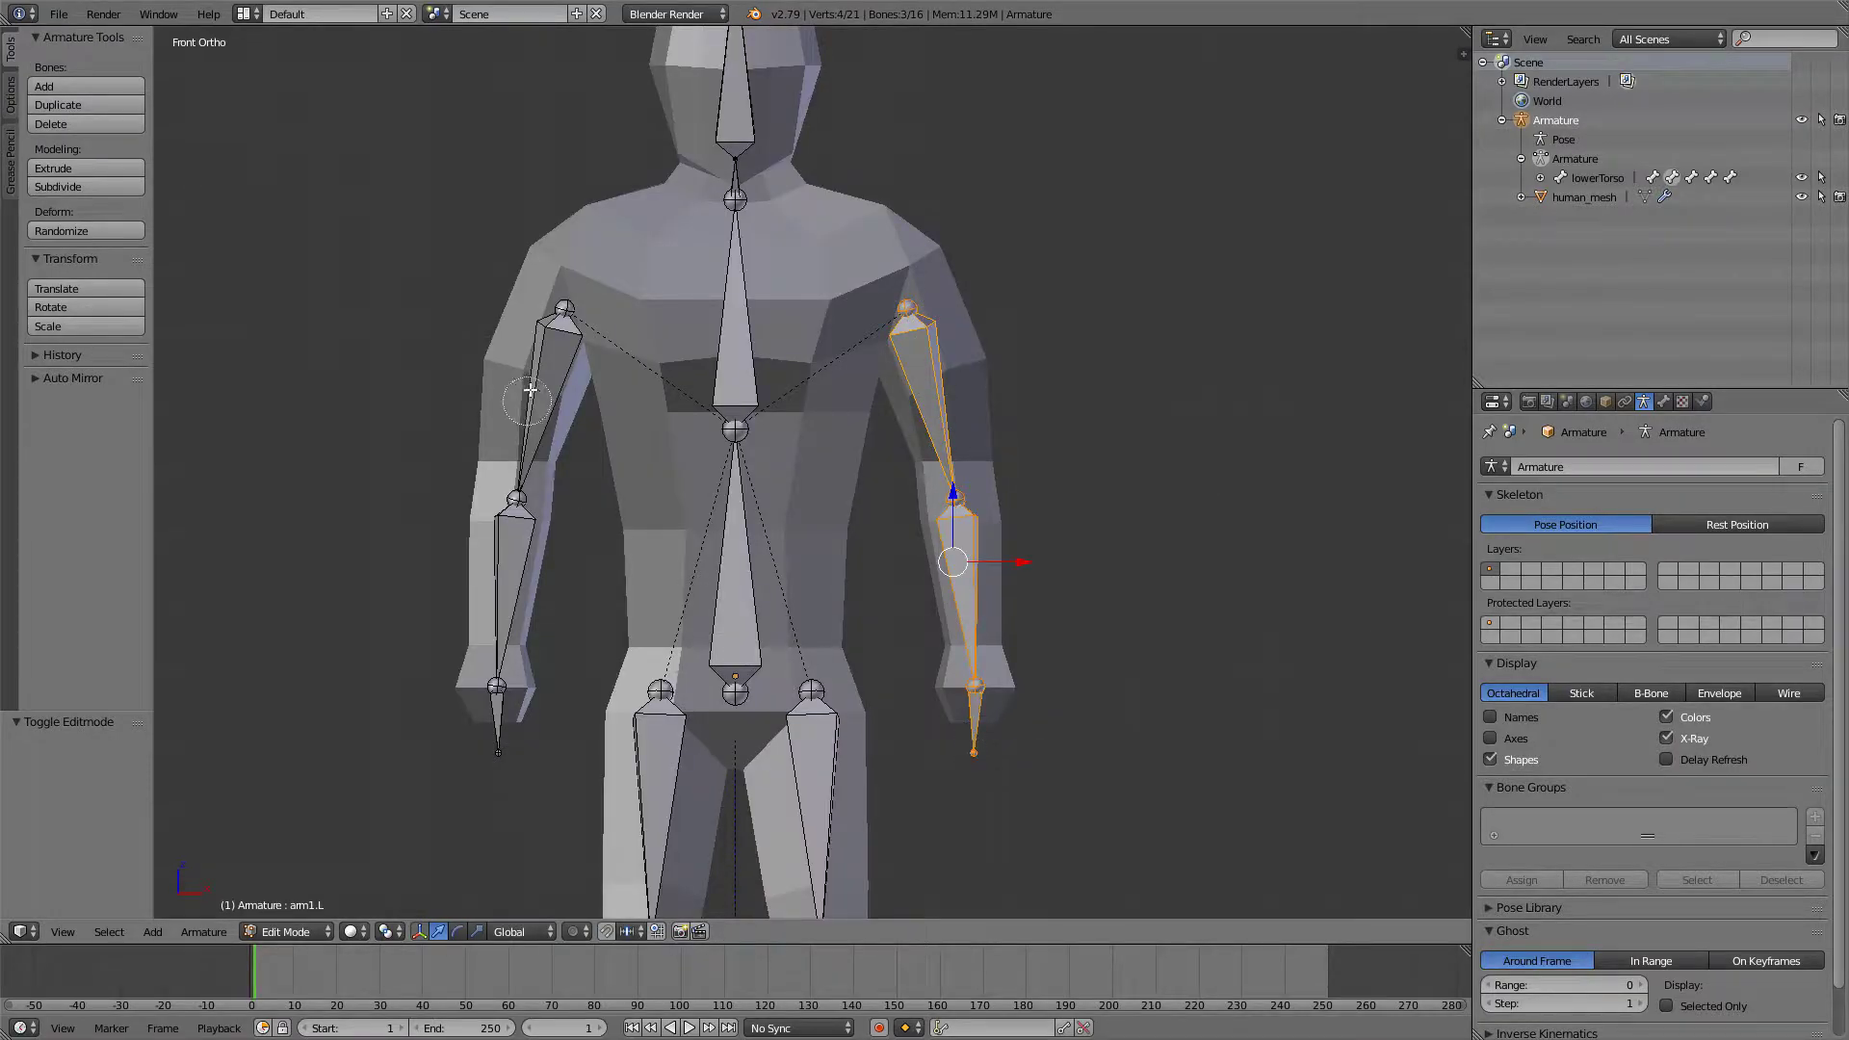
{"action": "left_click_drag", "start_coordinate": [546, 358], "coordinate": [511, 745]}
{"action": "key", "text": "g"}
{"action": "key", "text": "z"}
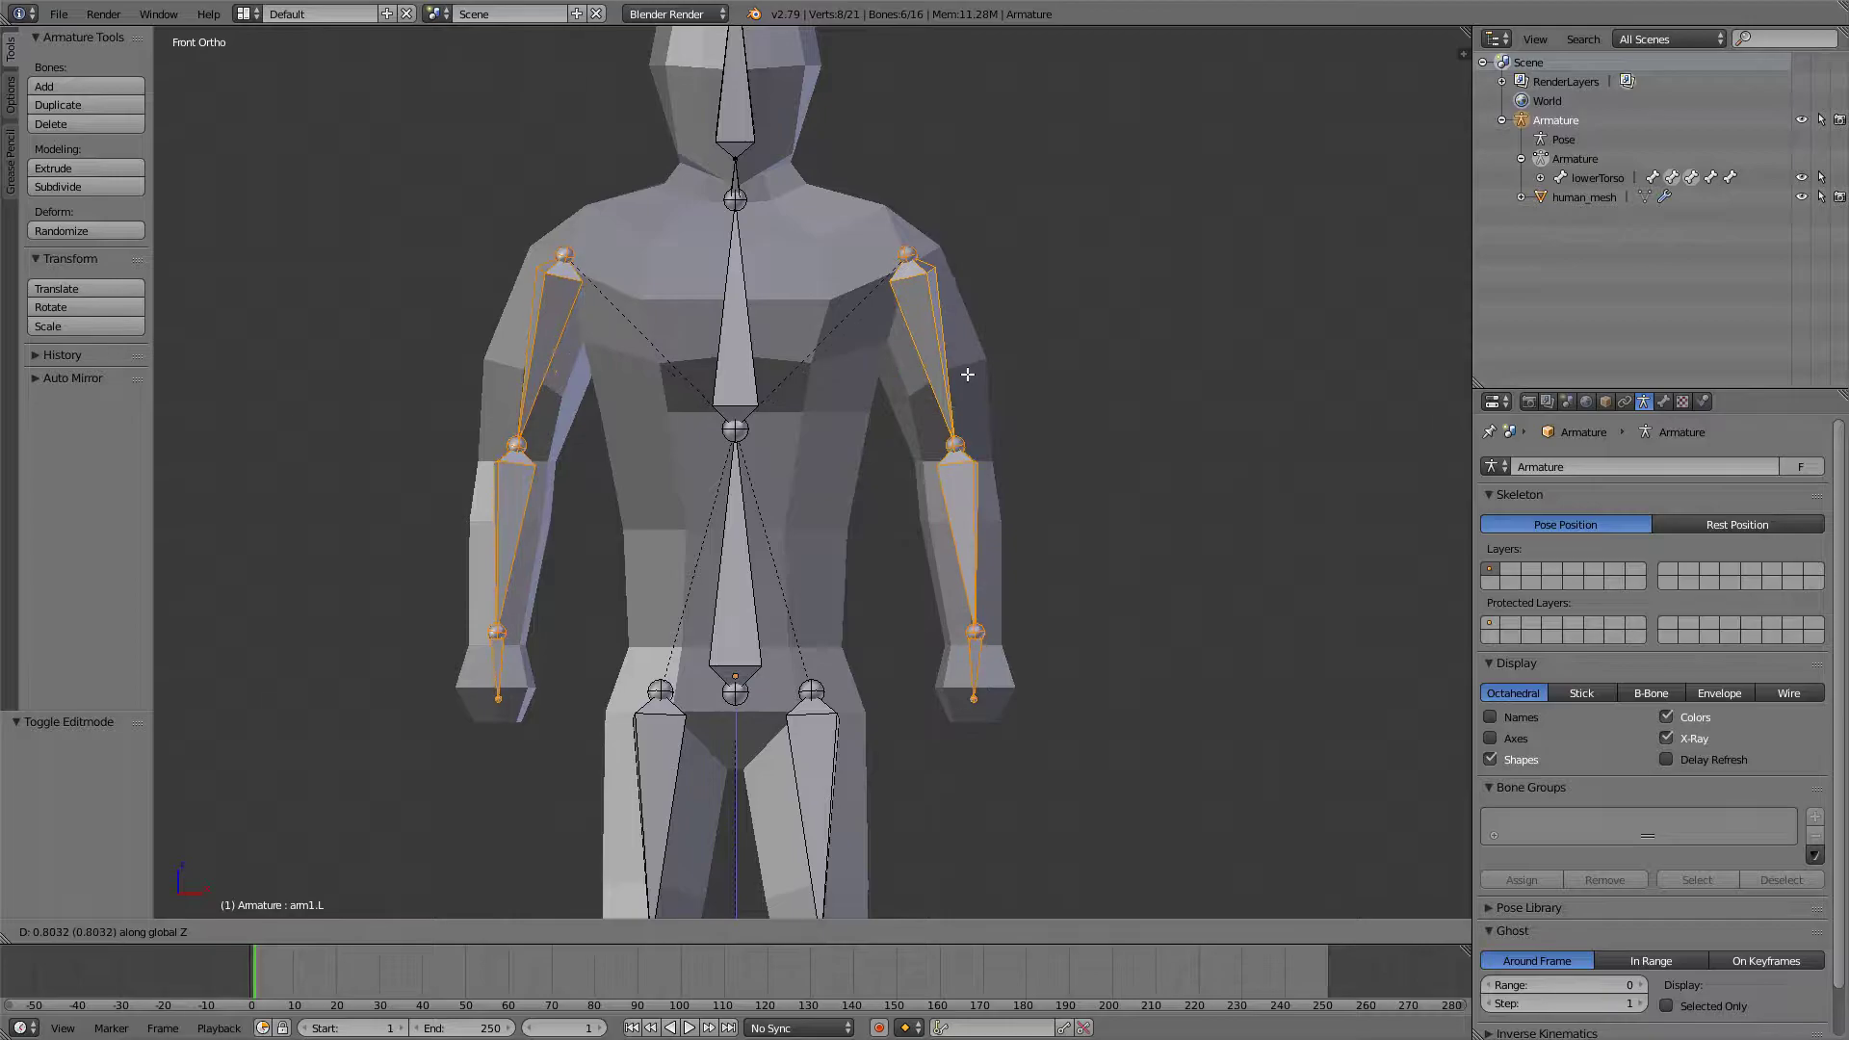
{"action": "left_click", "coordinate": [970, 385]}
{"action": "key", "text": "Tab"}
- Add one edge loop just above and one just below the left elbow of the human mesh
{"action": "right_click", "coordinate": [971, 387]}
{"action": "key", "text": "Tab"}
{"action": "scroll", "coordinate": [992, 452], "scroll_direction": "up", "scroll_amount": 3}
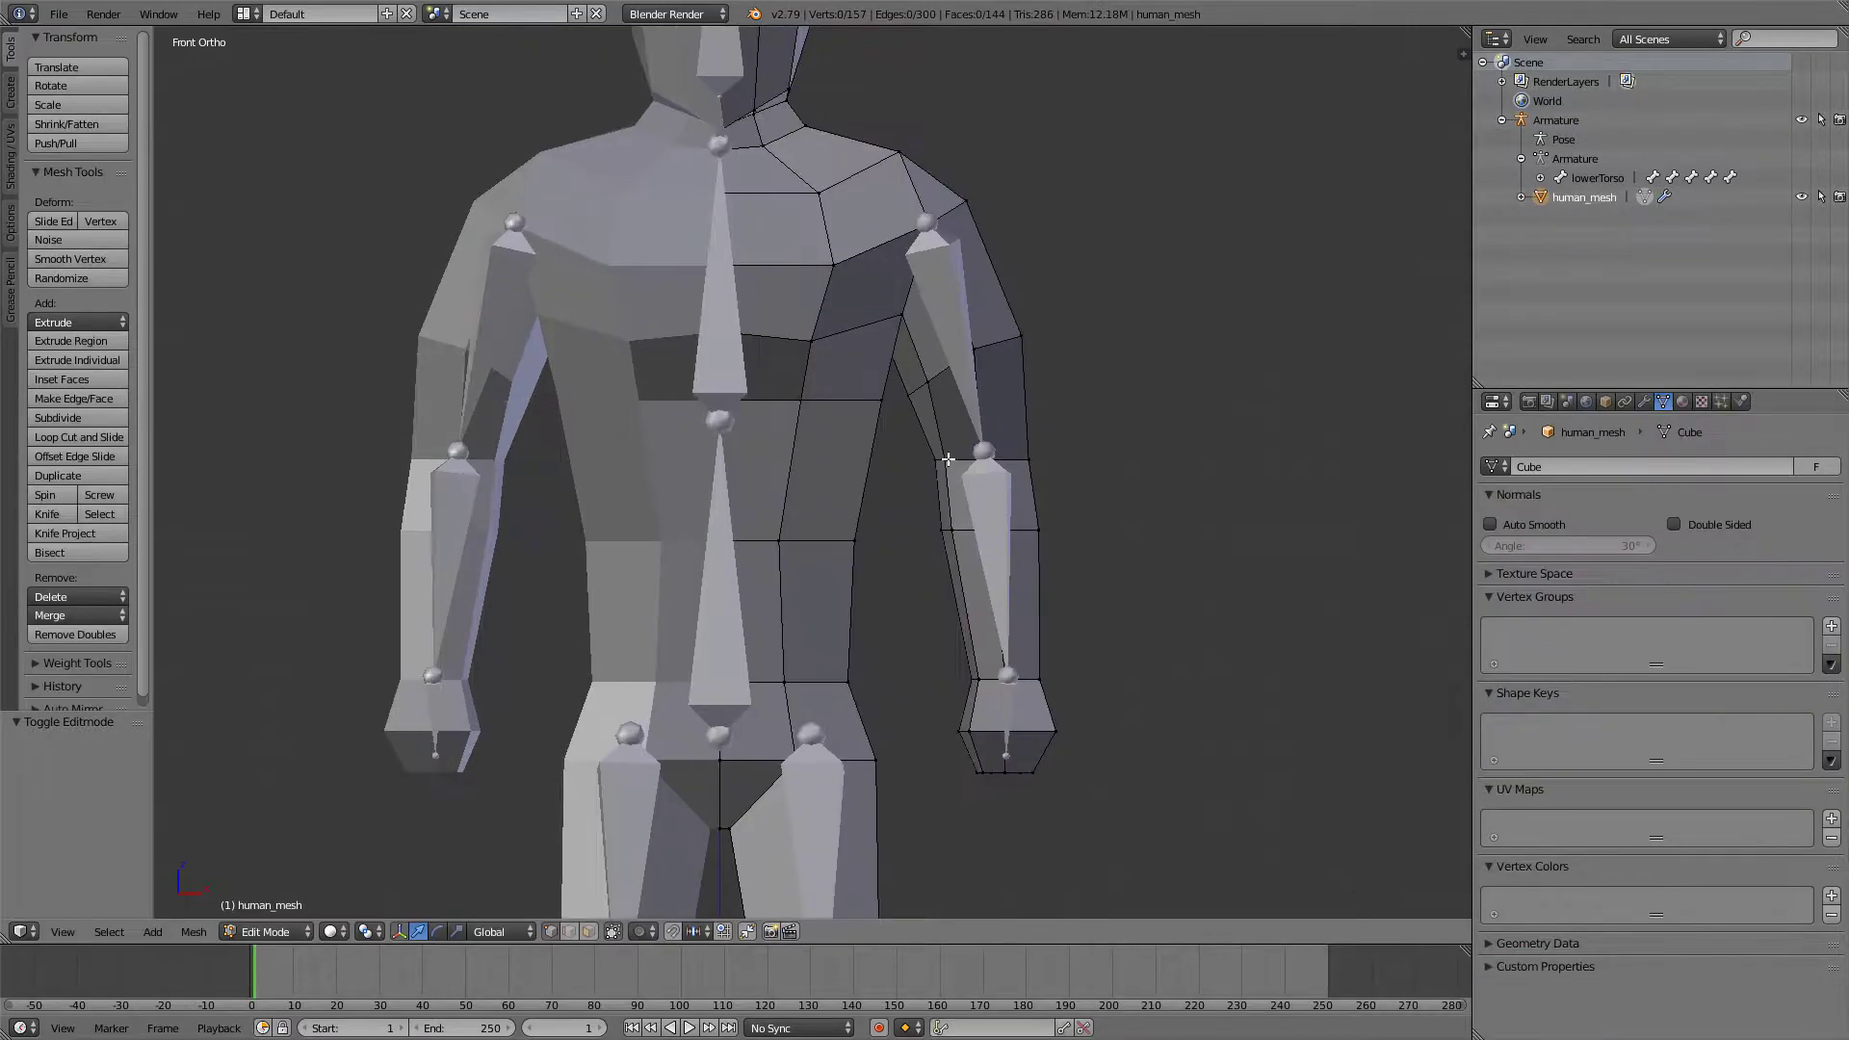
{"action": "middle_click_drag", "start_coordinate": [973, 449], "coordinate": [675, 440], "text": "shift"}
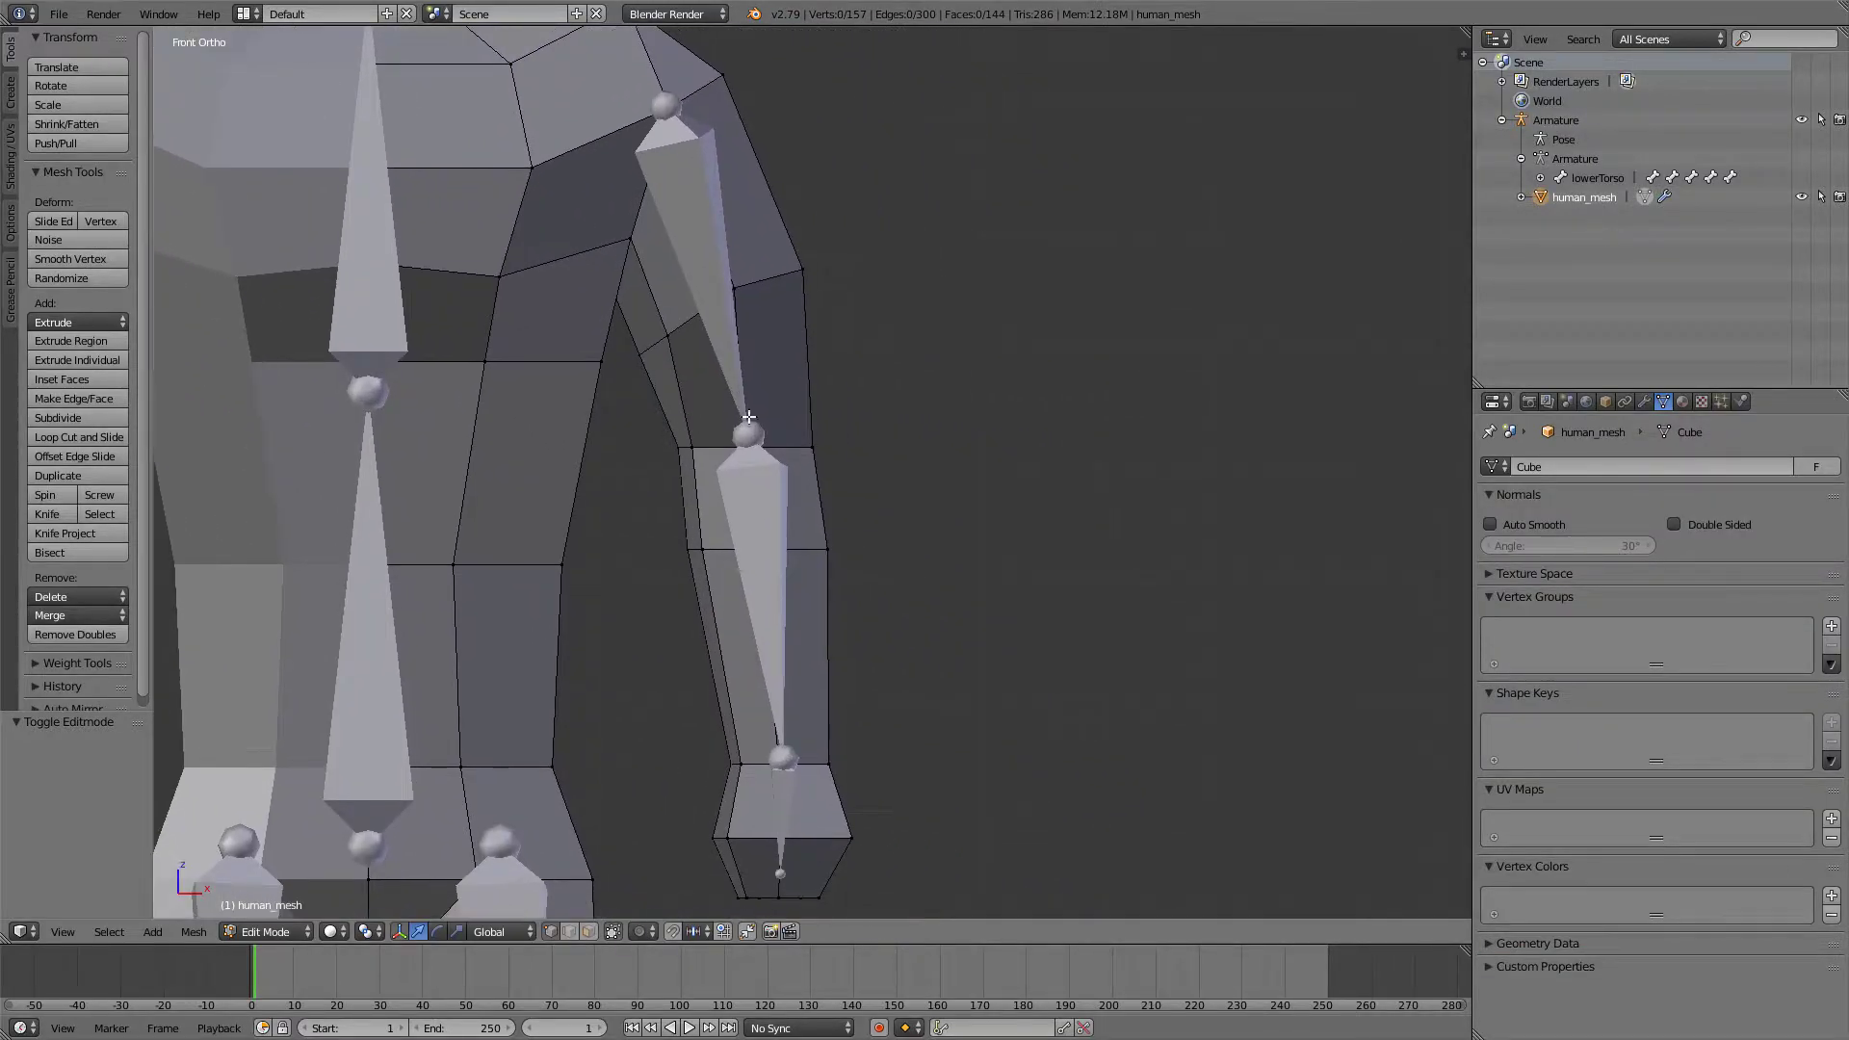
{"action": "scroll", "coordinate": [681, 443], "scroll_direction": "up", "scroll_amount": 1}
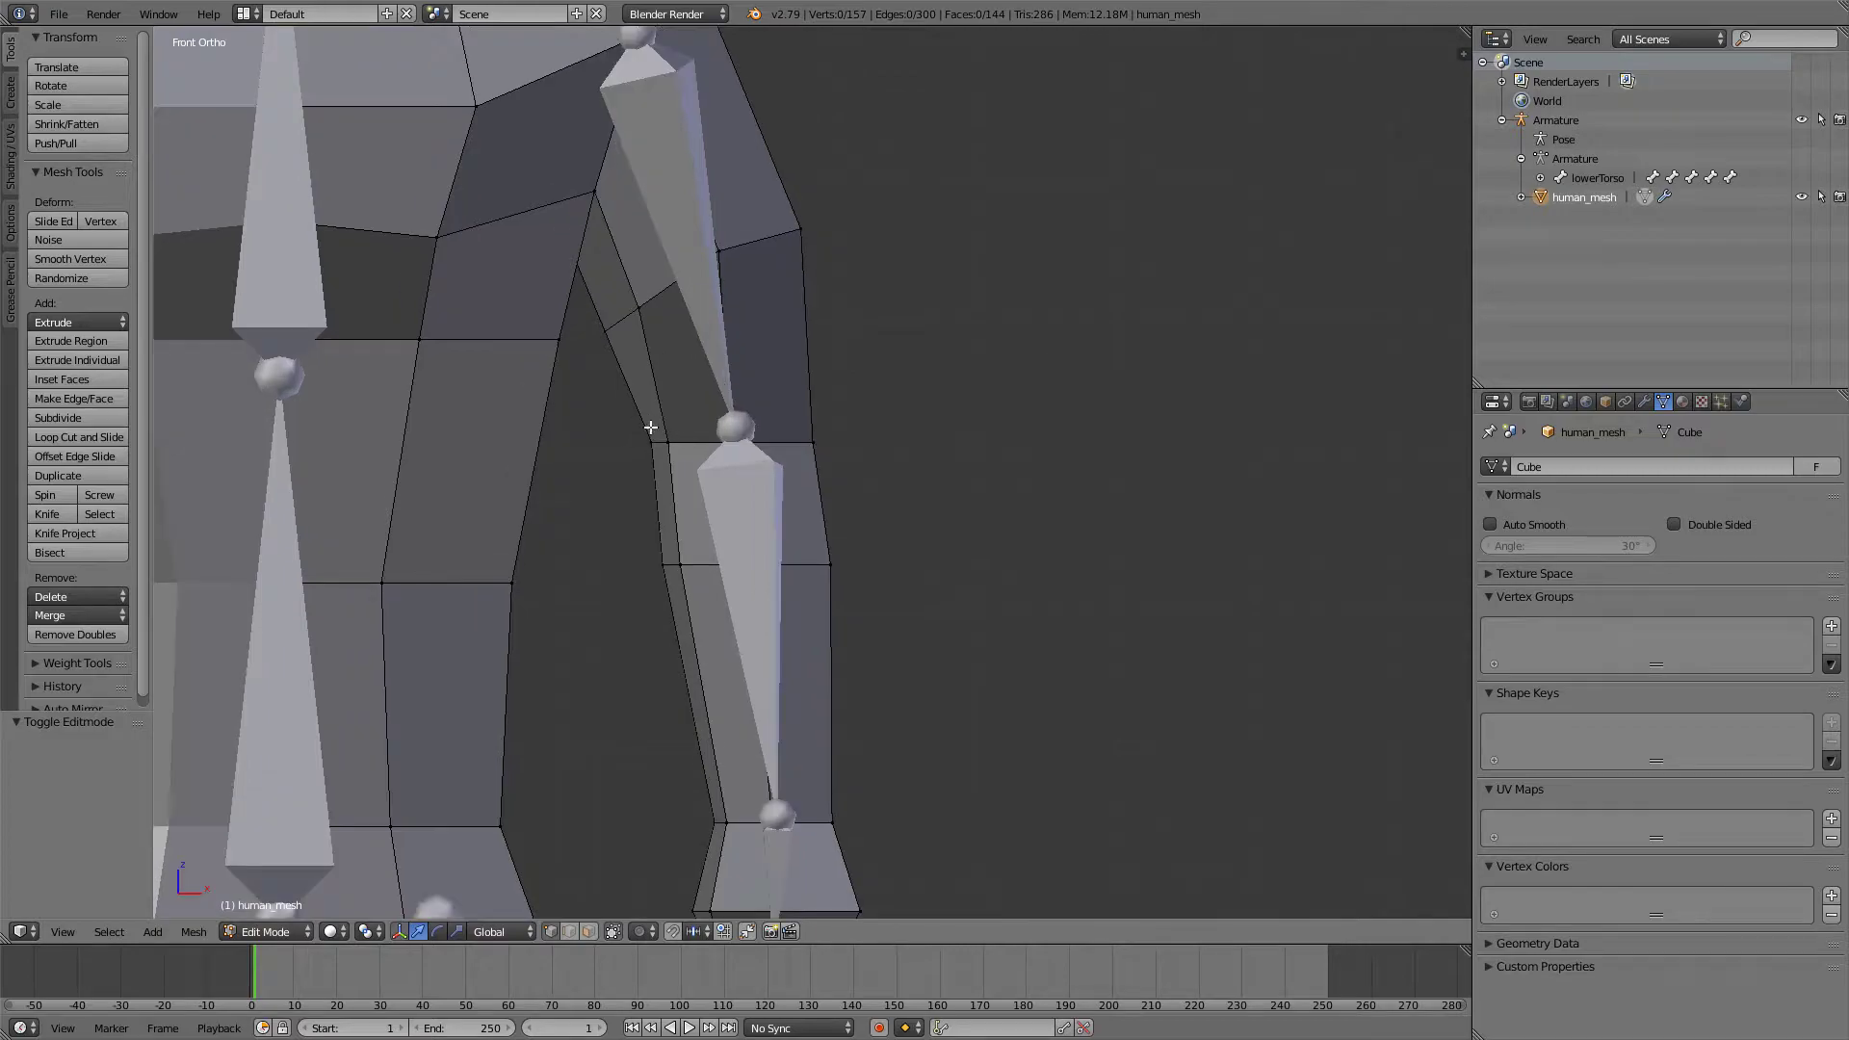
{"action": "scroll", "coordinate": [716, 393], "scroll_direction": "down", "scroll_amount": 5}
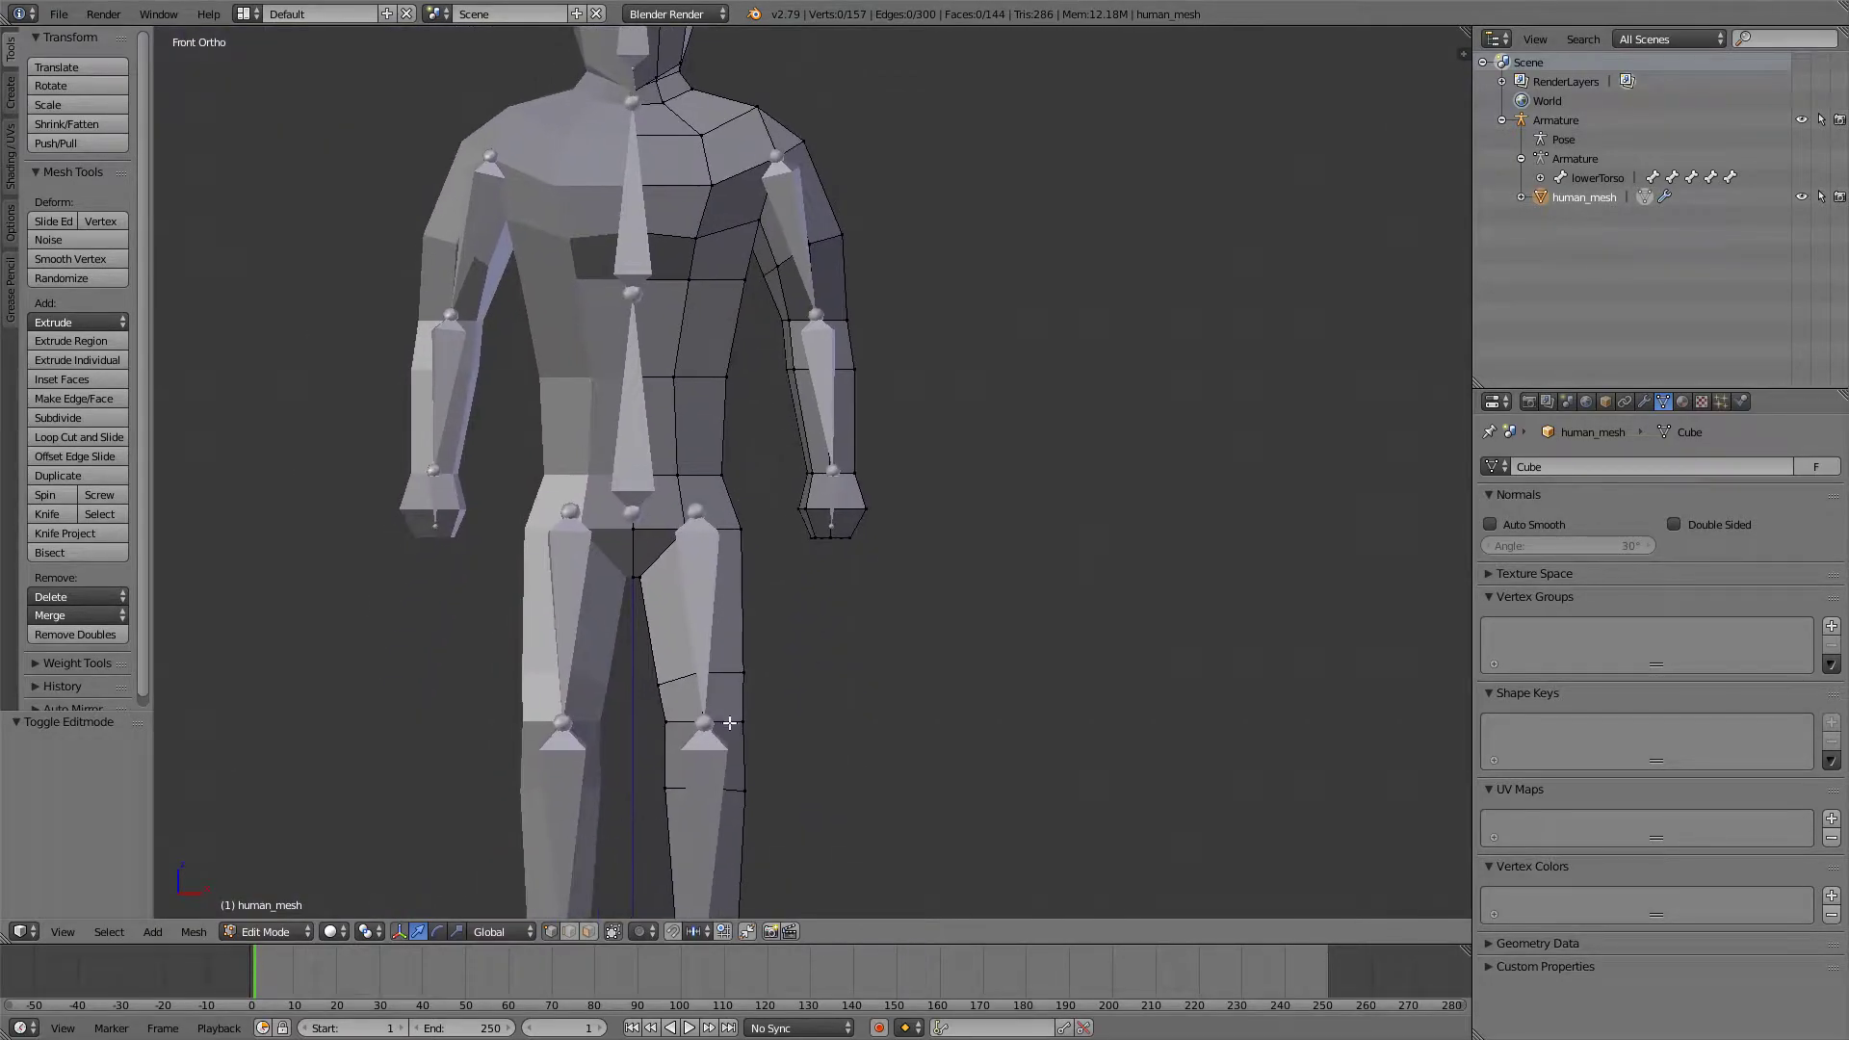
{"action": "scroll", "coordinate": [802, 528], "scroll_direction": "down", "scroll_amount": 2}
{"action": "scroll", "coordinate": [780, 559], "scroll_direction": "up", "scroll_amount": 8}
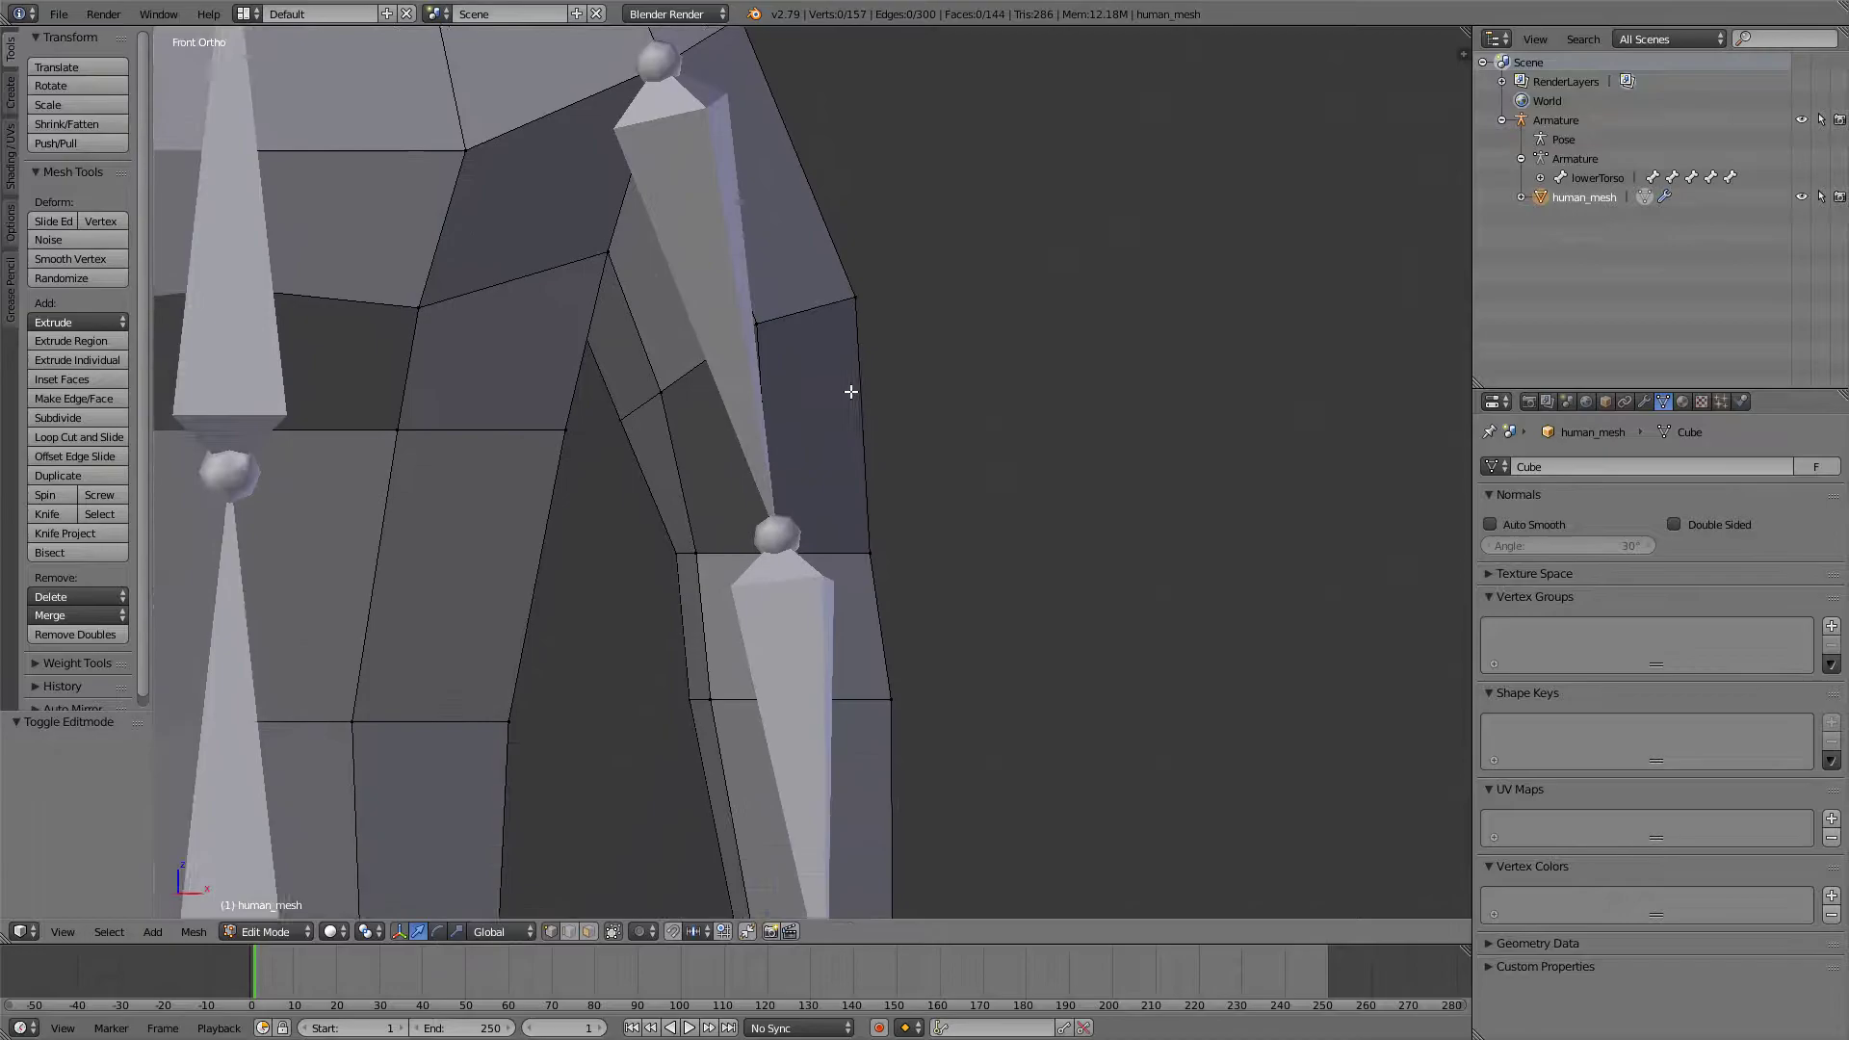
{"action": "key", "text": "ctrl+r"}
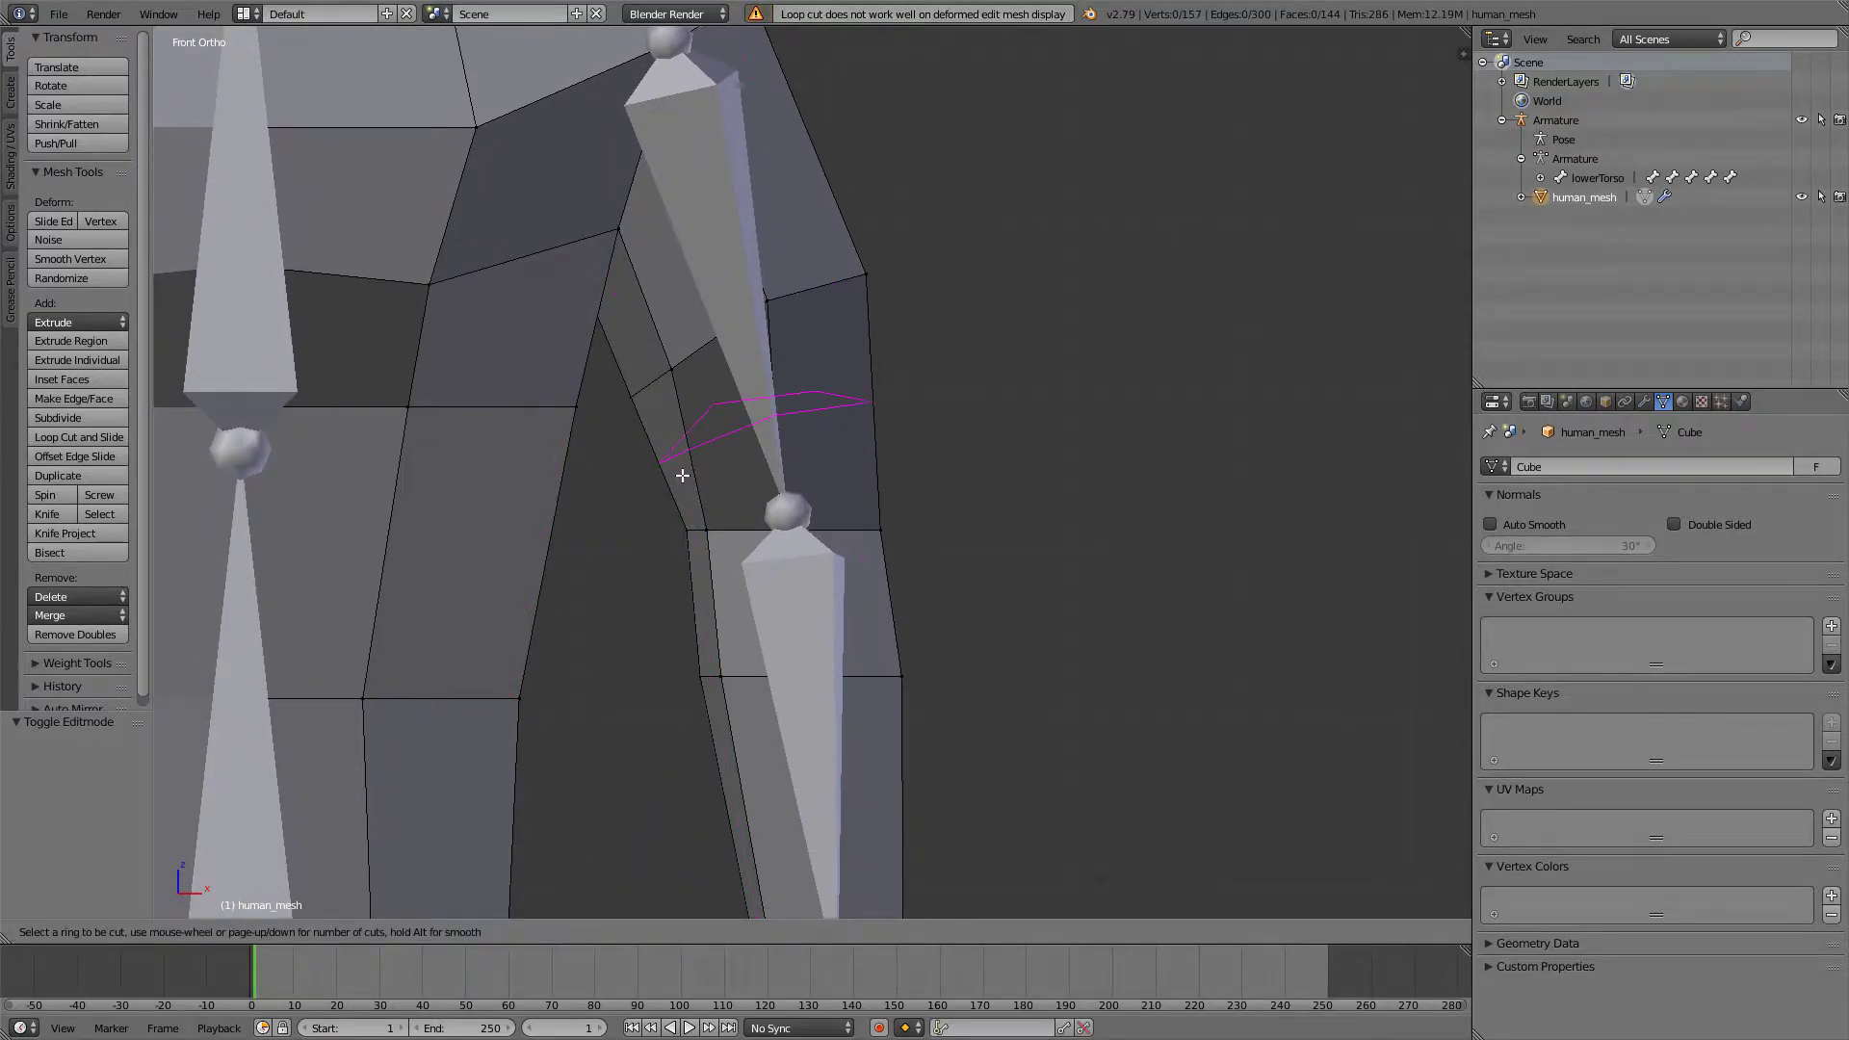
{"action": "left_click", "coordinate": [683, 463]}
{"action": "left_click", "coordinate": [705, 508]}
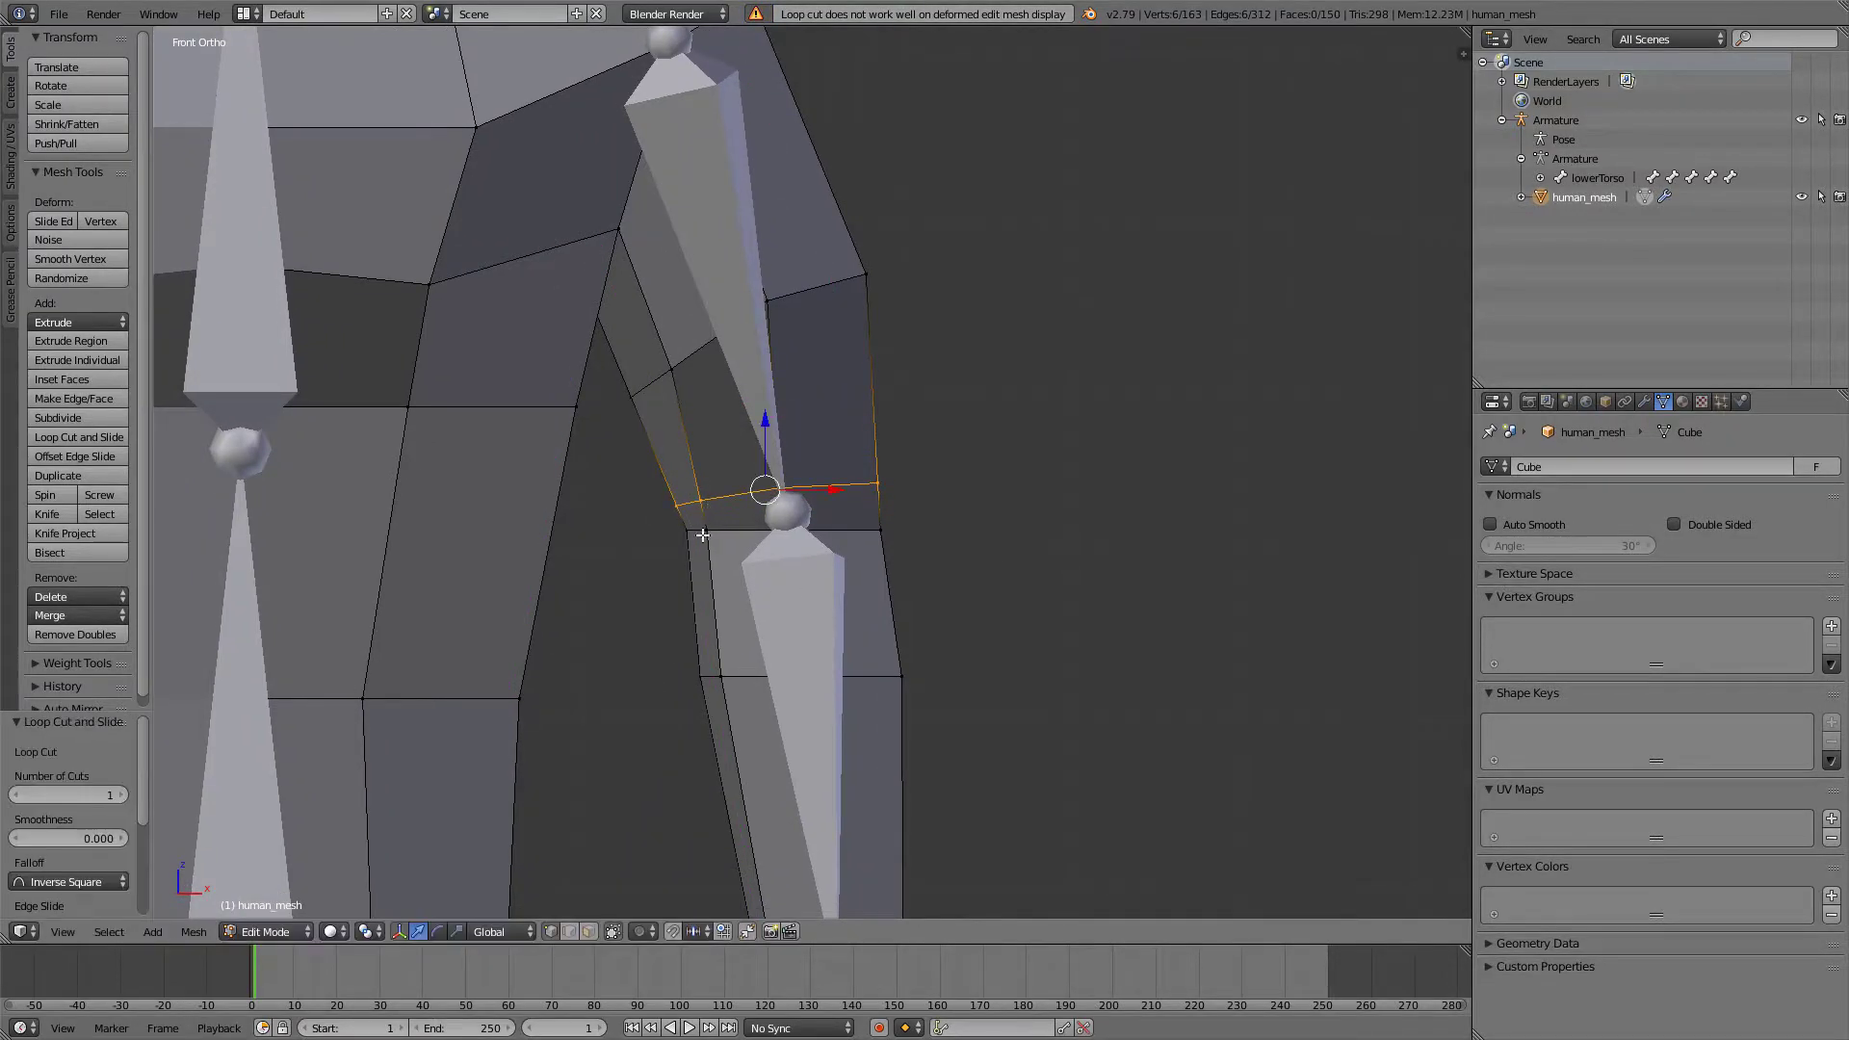
{"action": "key", "text": "ctrl+r"}
{"action": "left_click", "coordinate": [702, 535]}
{"action": "left_click", "coordinate": [700, 503]}
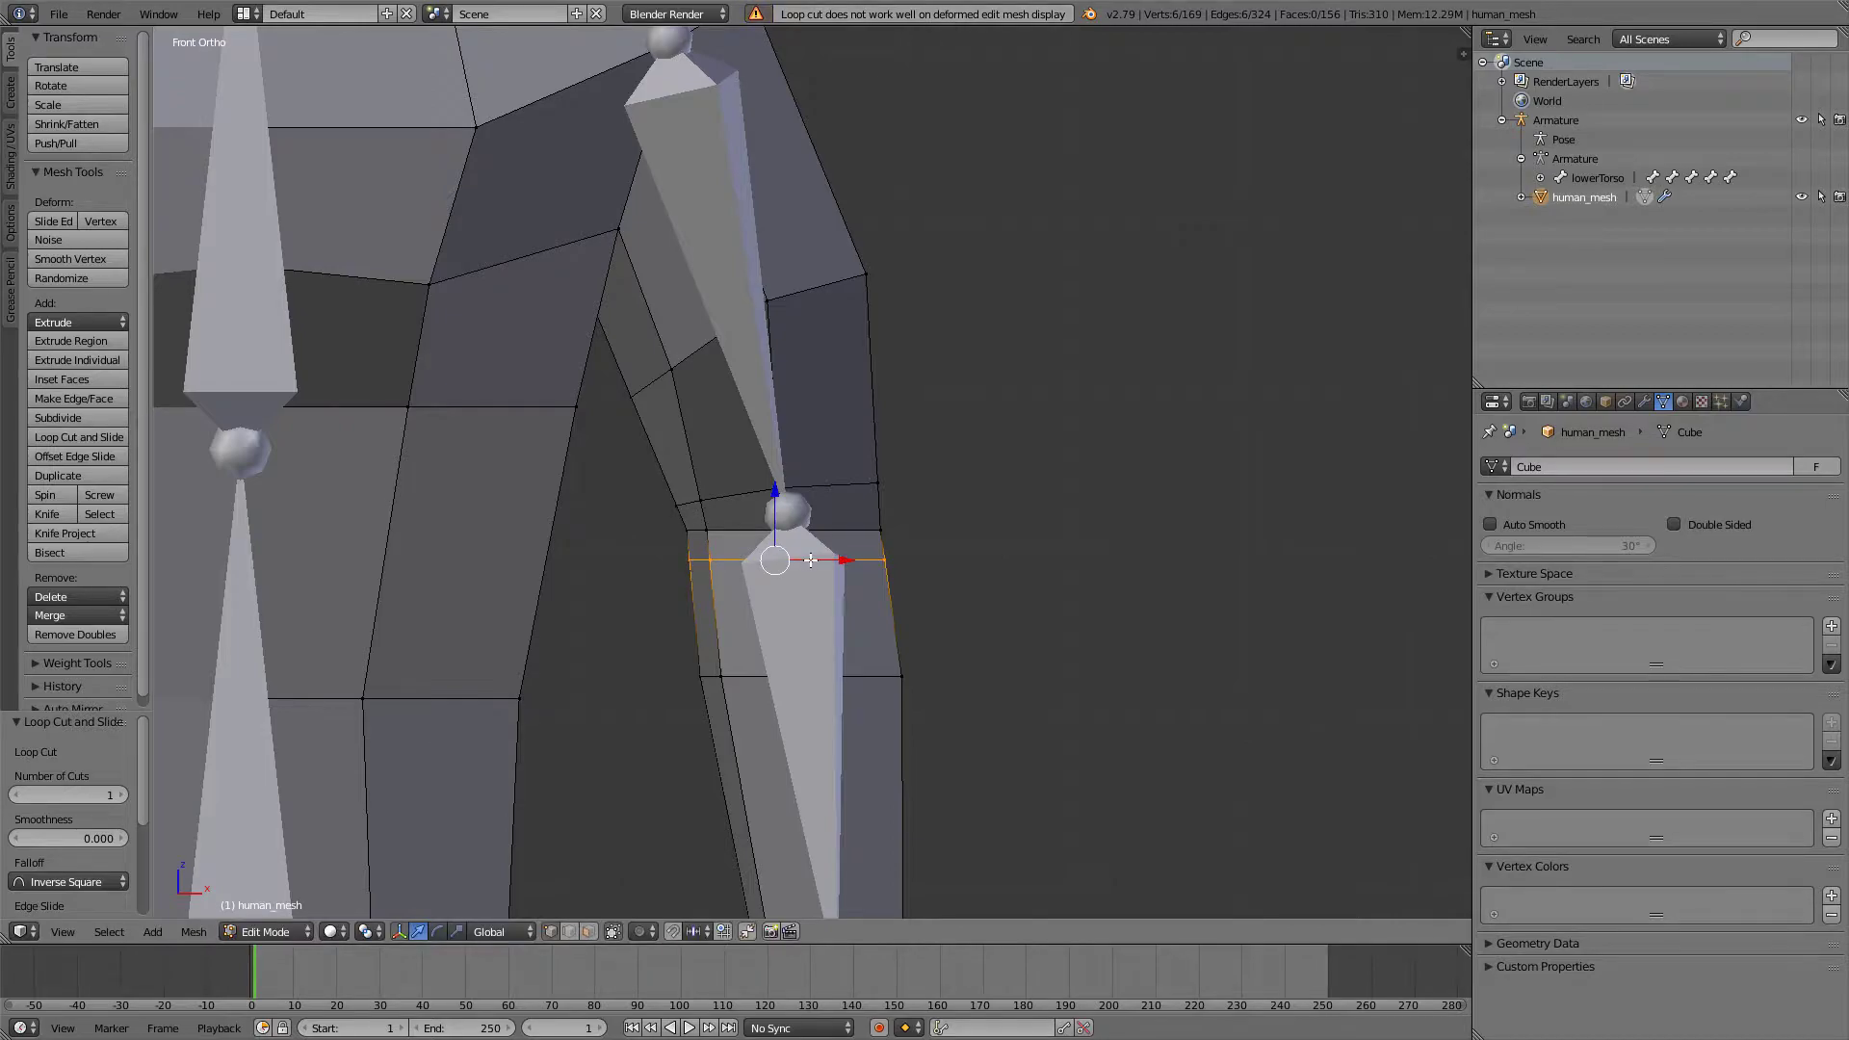
- Add one edge loop just above and one just below the left knee of the human mesh
{"action": "middle_click_drag", "start_coordinate": [734, 549], "coordinate": [826, 508], "text": "shift"}
{"action": "scroll", "coordinate": [709, 488], "scroll_direction": "down", "scroll_amount": 2}
{"action": "middle_click_drag", "start_coordinate": [685, 599], "coordinate": [755, 346], "text": "shift"}
{"action": "scroll", "coordinate": [736, 607], "scroll_direction": "up", "scroll_amount": 2}
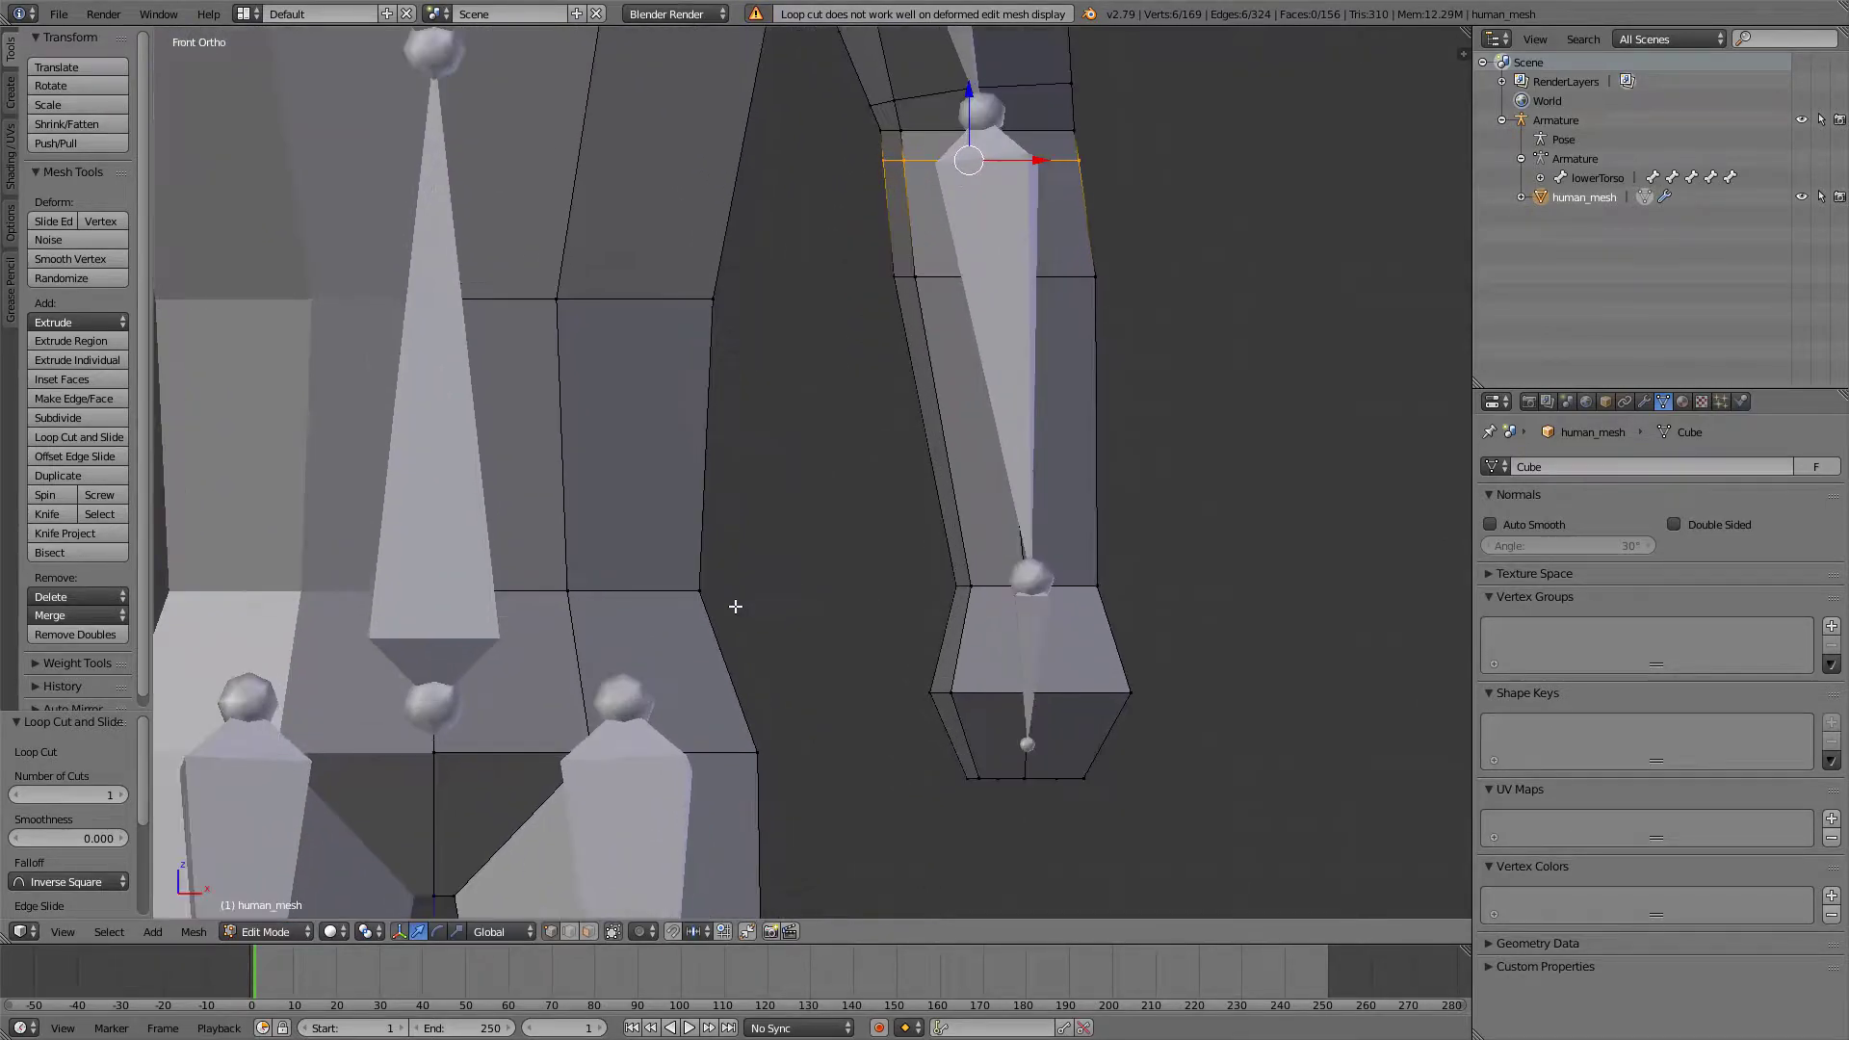
{"action": "middle_click_drag", "start_coordinate": [736, 607], "coordinate": [765, 451], "text": "shift"}
{"action": "scroll", "coordinate": [751, 598], "scroll_direction": "down", "scroll_amount": 2}
{"action": "key", "text": "ctrl+r"}
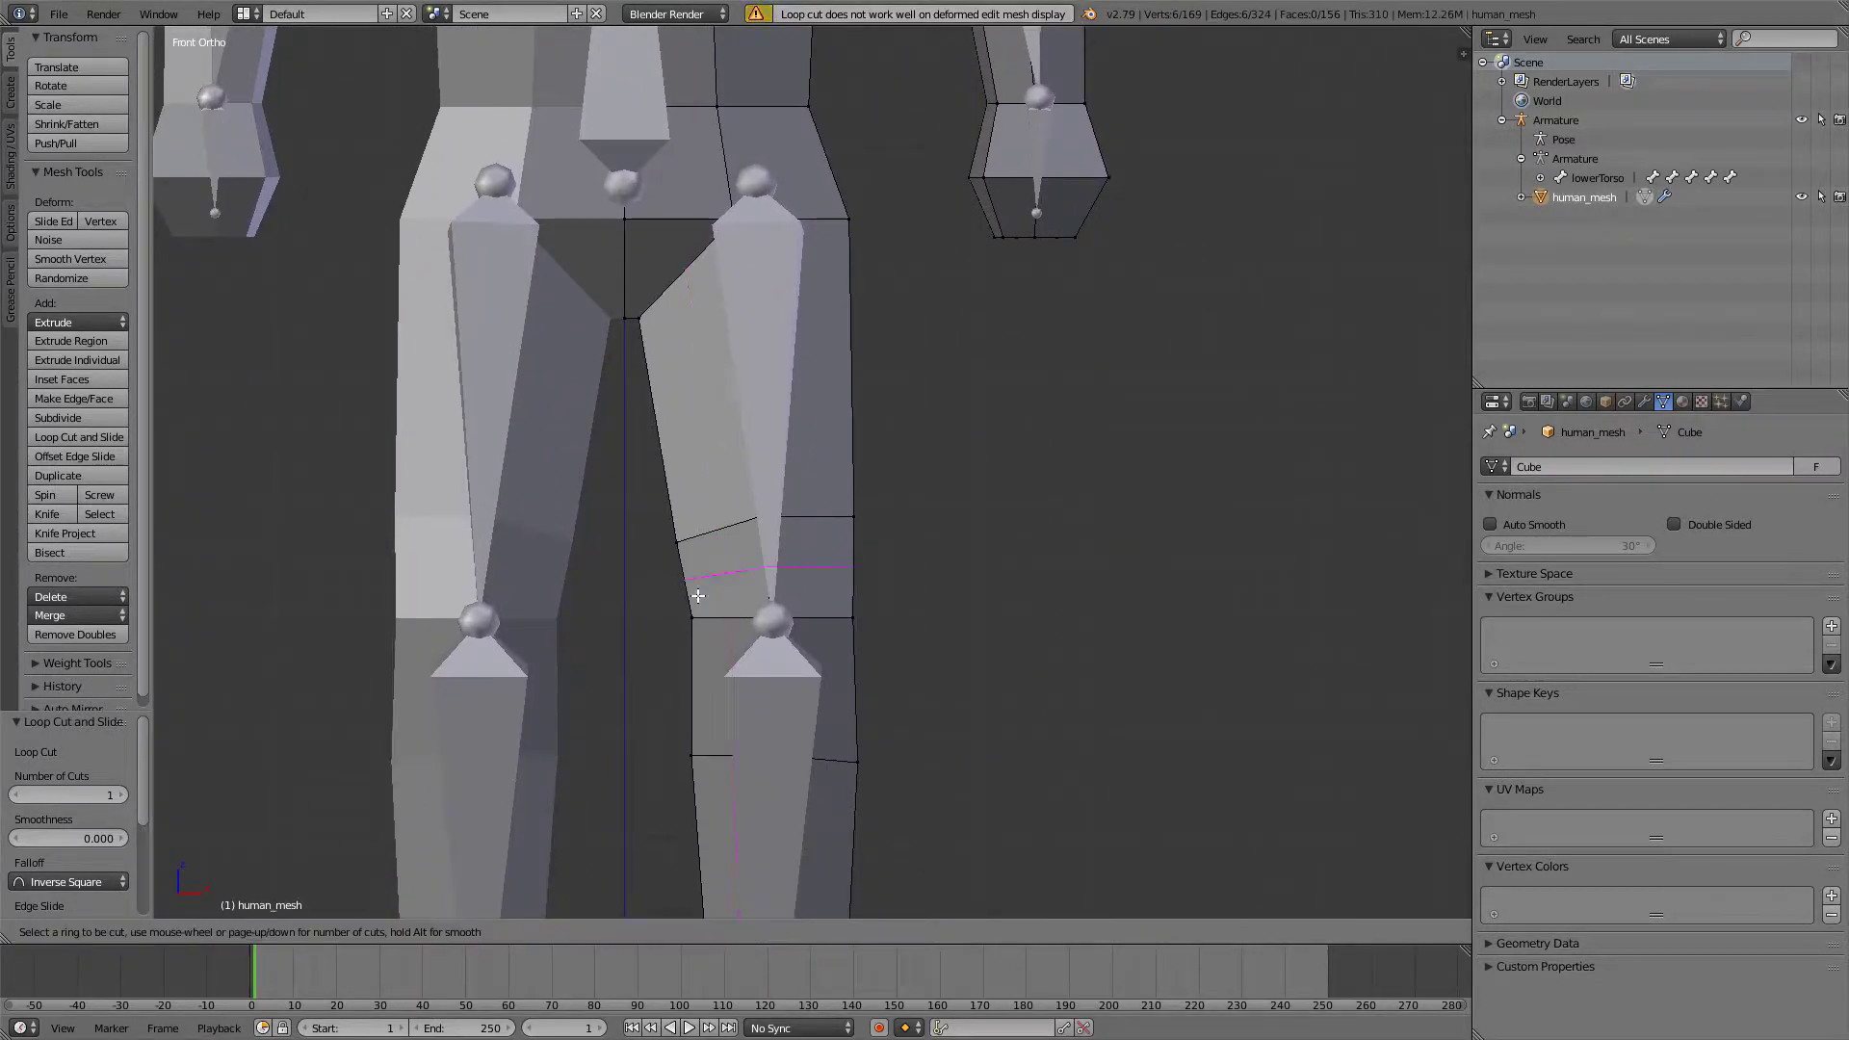
{"action": "left_click", "coordinate": [697, 596]}
{"action": "left_click", "coordinate": [698, 606]}
{"action": "key", "text": "ctrl+r"}
{"action": "left_click", "coordinate": [696, 641]}
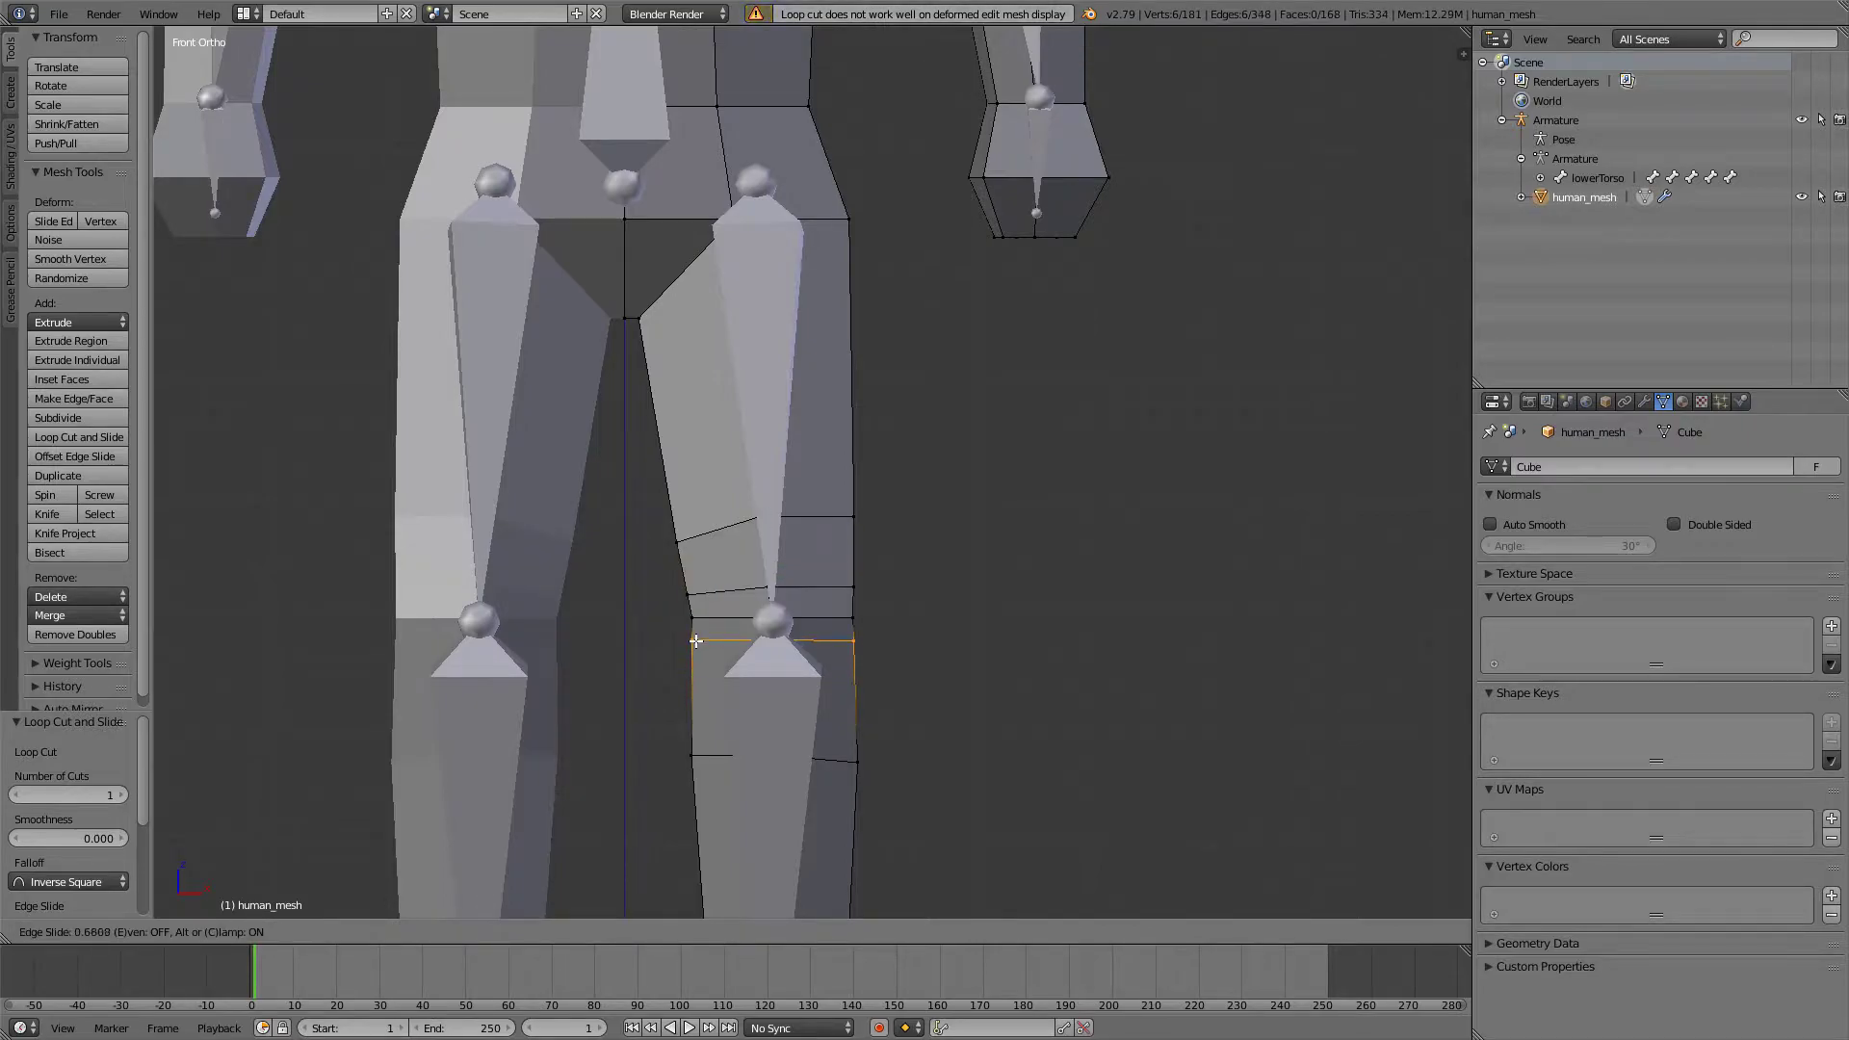
{"action": "left_click", "coordinate": [697, 641]}
- Leave mesh editing and parent the human mesh to the armature With Automatic Weights
{"action": "scroll", "coordinate": [770, 569], "scroll_direction": "down", "scroll_amount": 2}
{"action": "scroll", "coordinate": [791, 469], "scroll_direction": "up", "scroll_amount": 5, "text": "shift"}
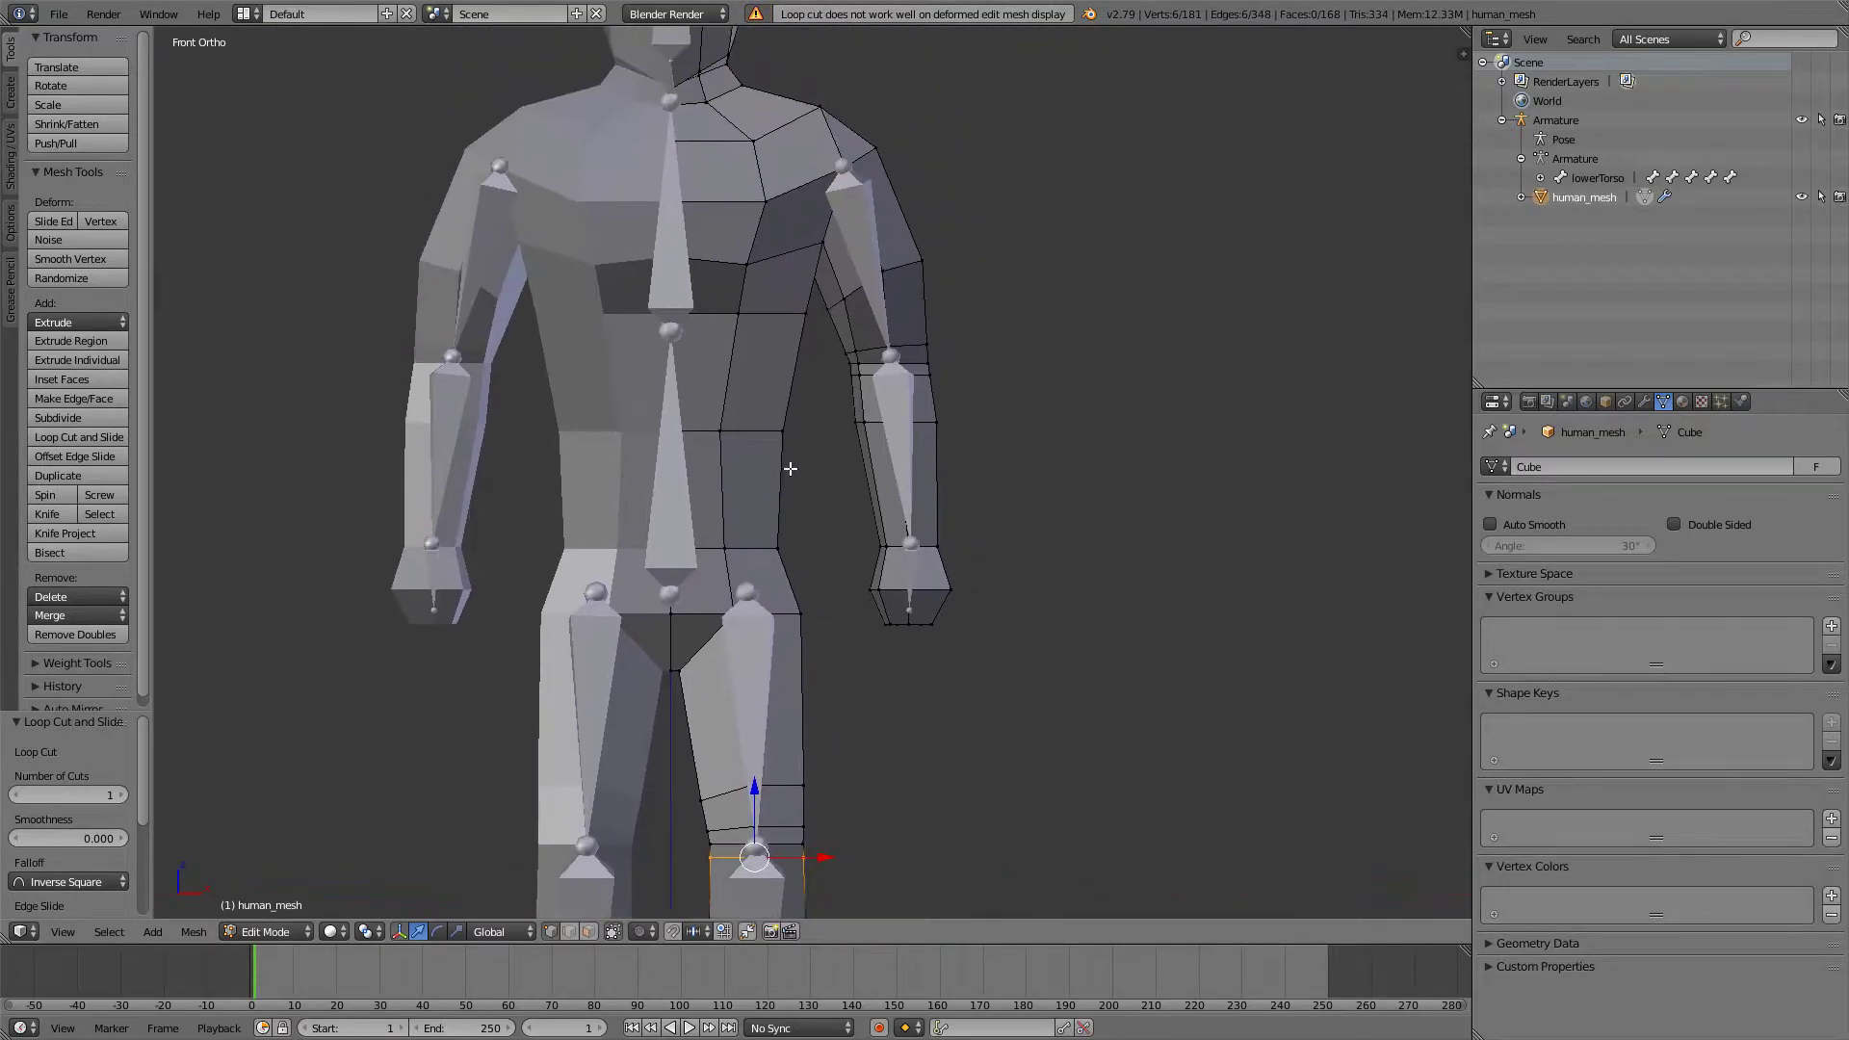
{"action": "scroll", "coordinate": [737, 369], "scroll_direction": "down", "scroll_amount": 3}
{"action": "key", "text": "Tab"}
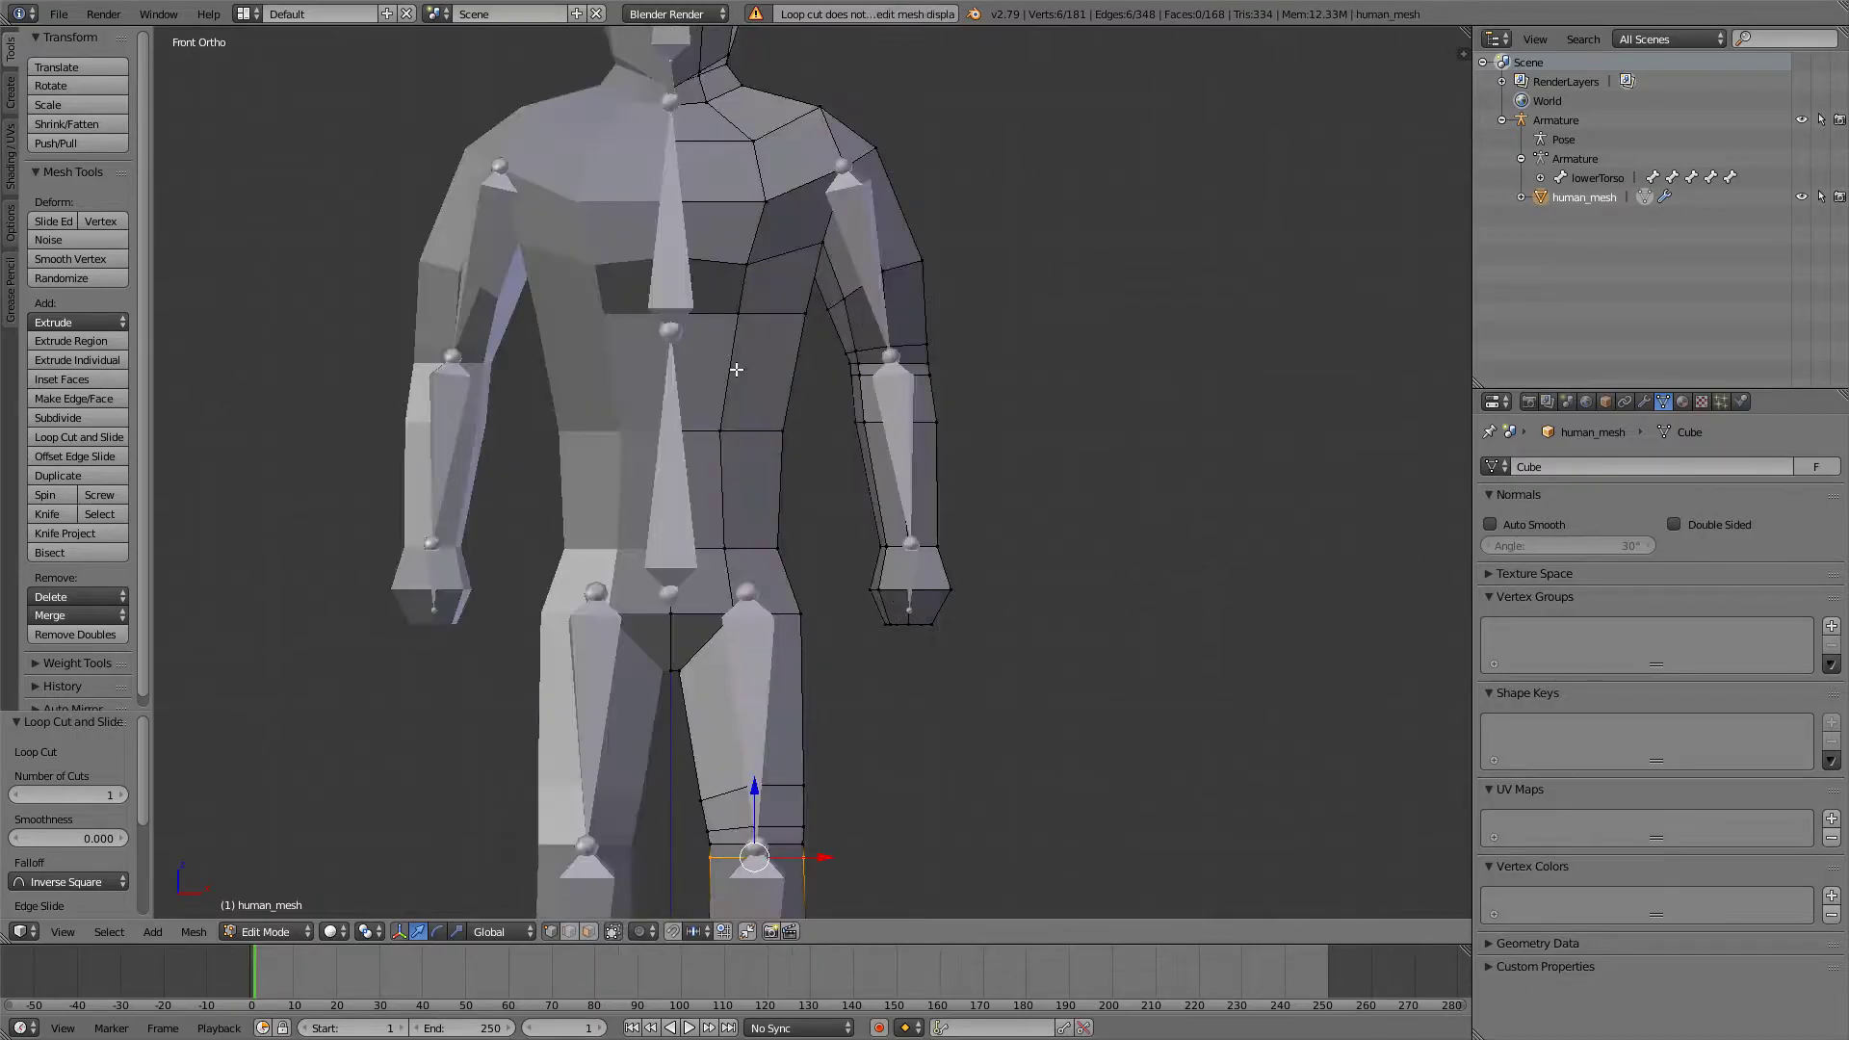
{"action": "middle_click_drag", "start_coordinate": [797, 384], "coordinate": [776, 333]}
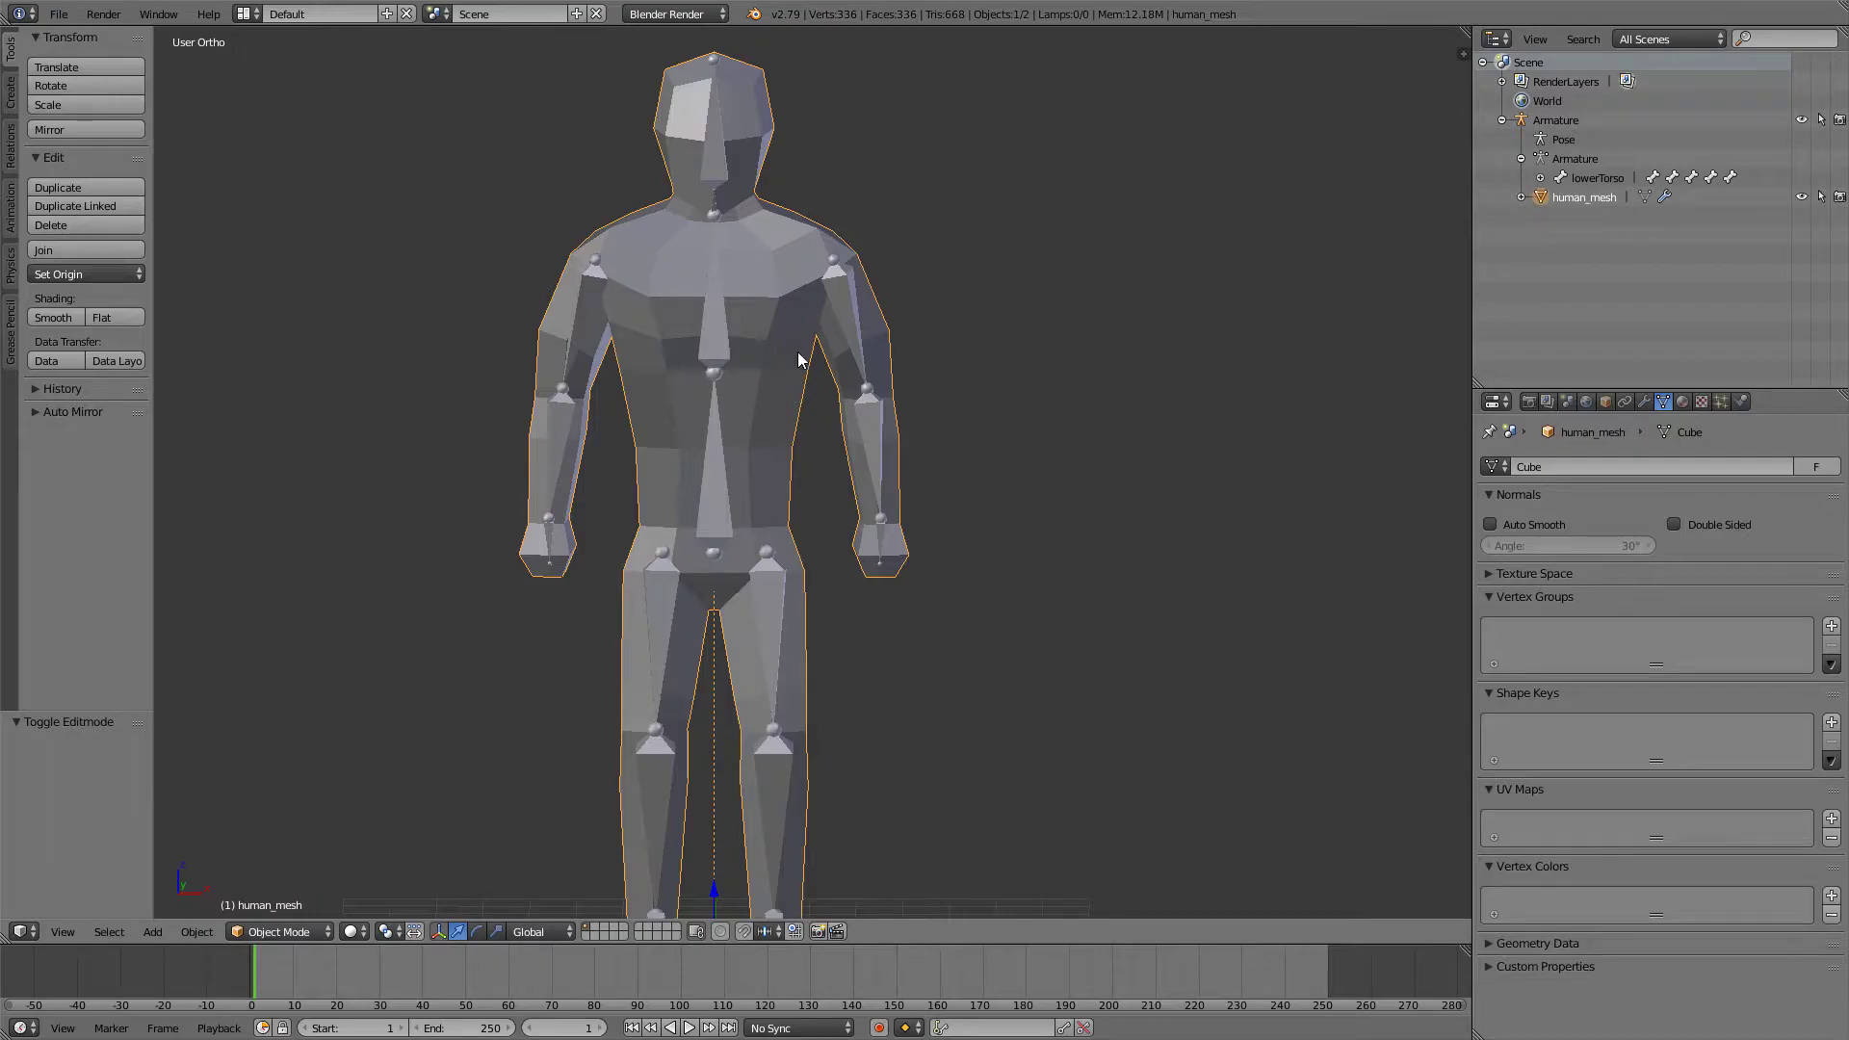
{"action": "right_click", "coordinate": [714, 511], "text": "shift"}
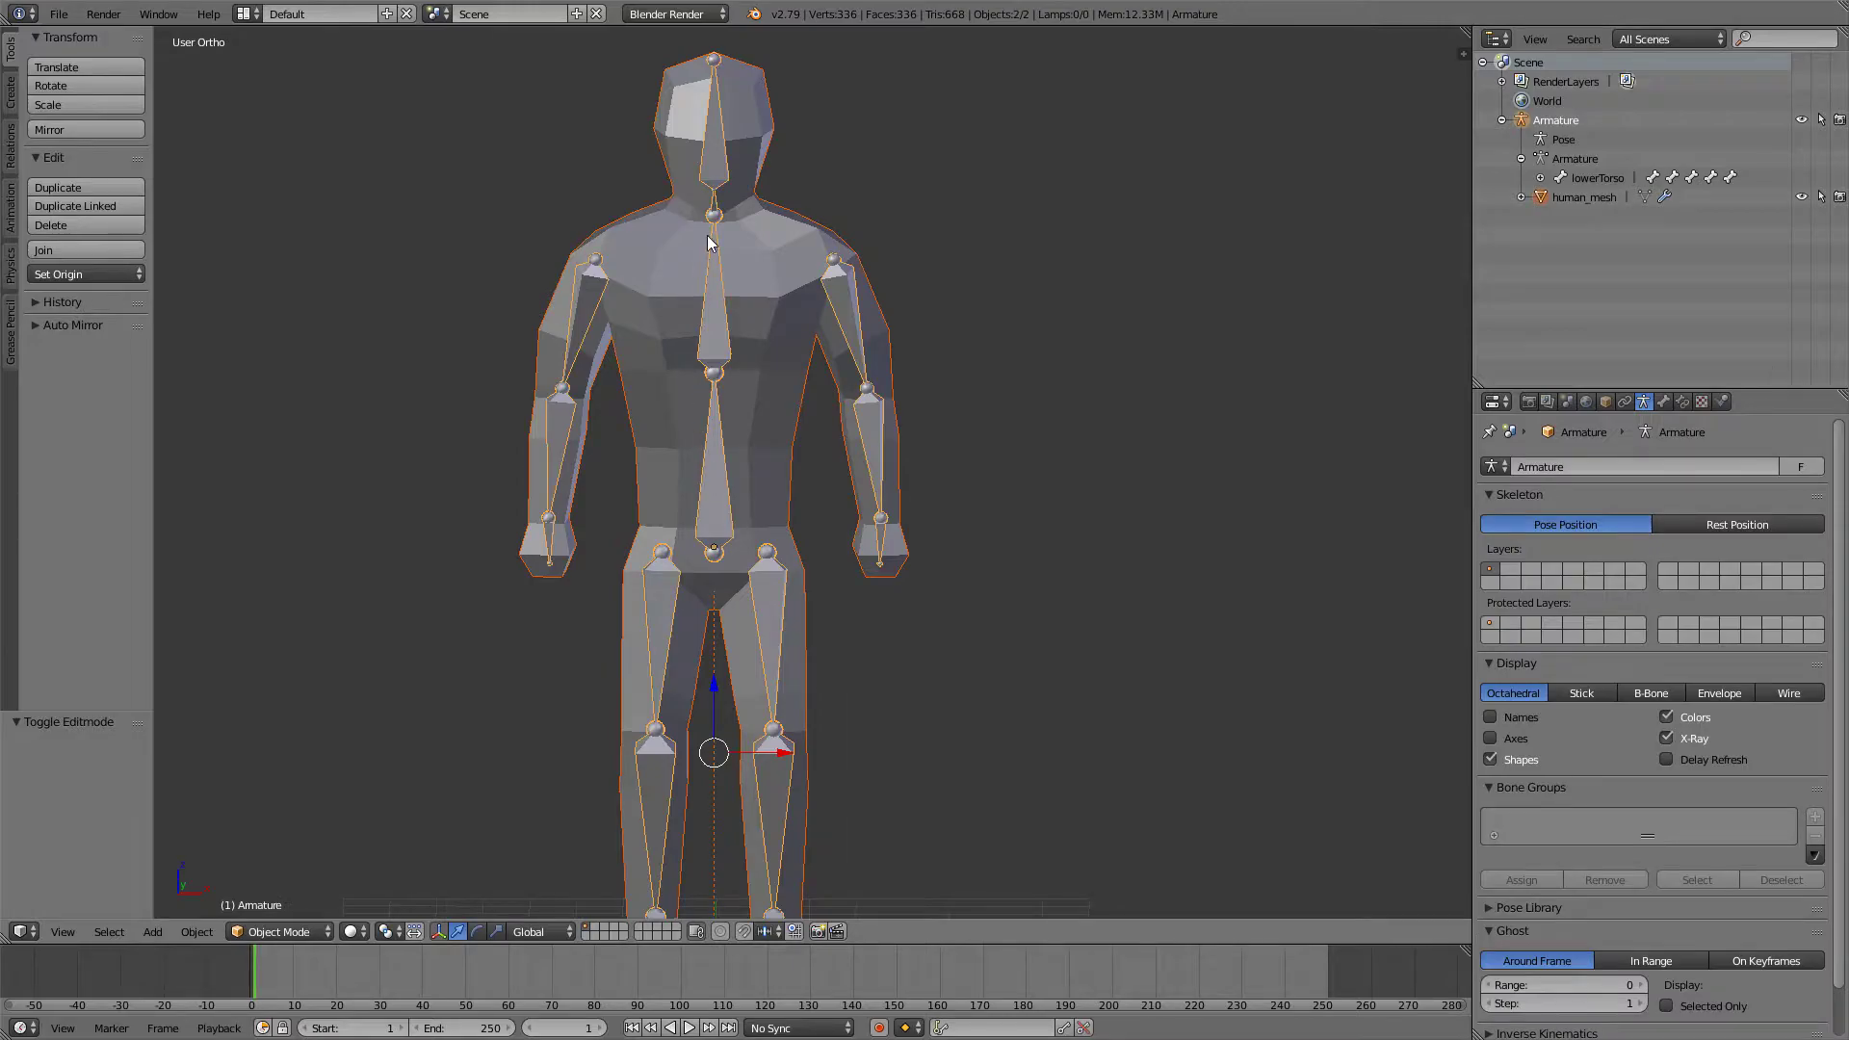
{"action": "key", "text": "ctrl+p"}
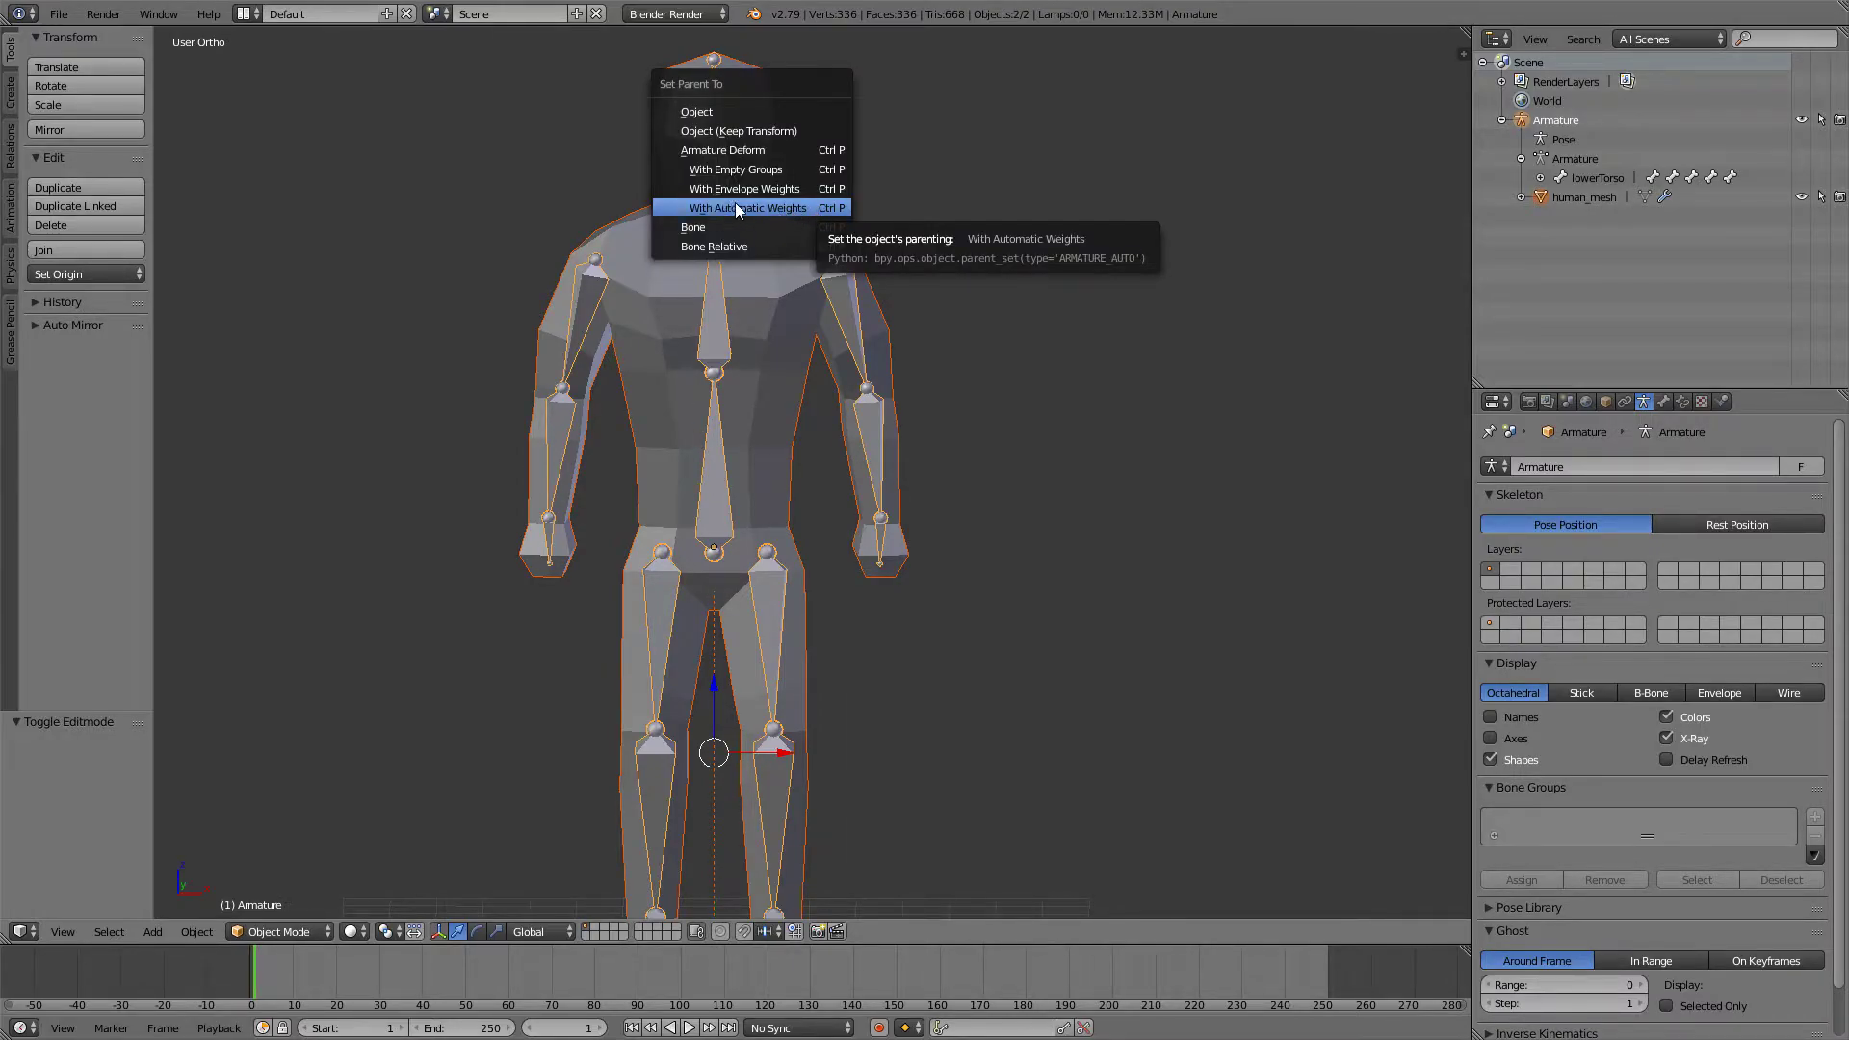
{"action": "left_click", "coordinate": [790, 210]}
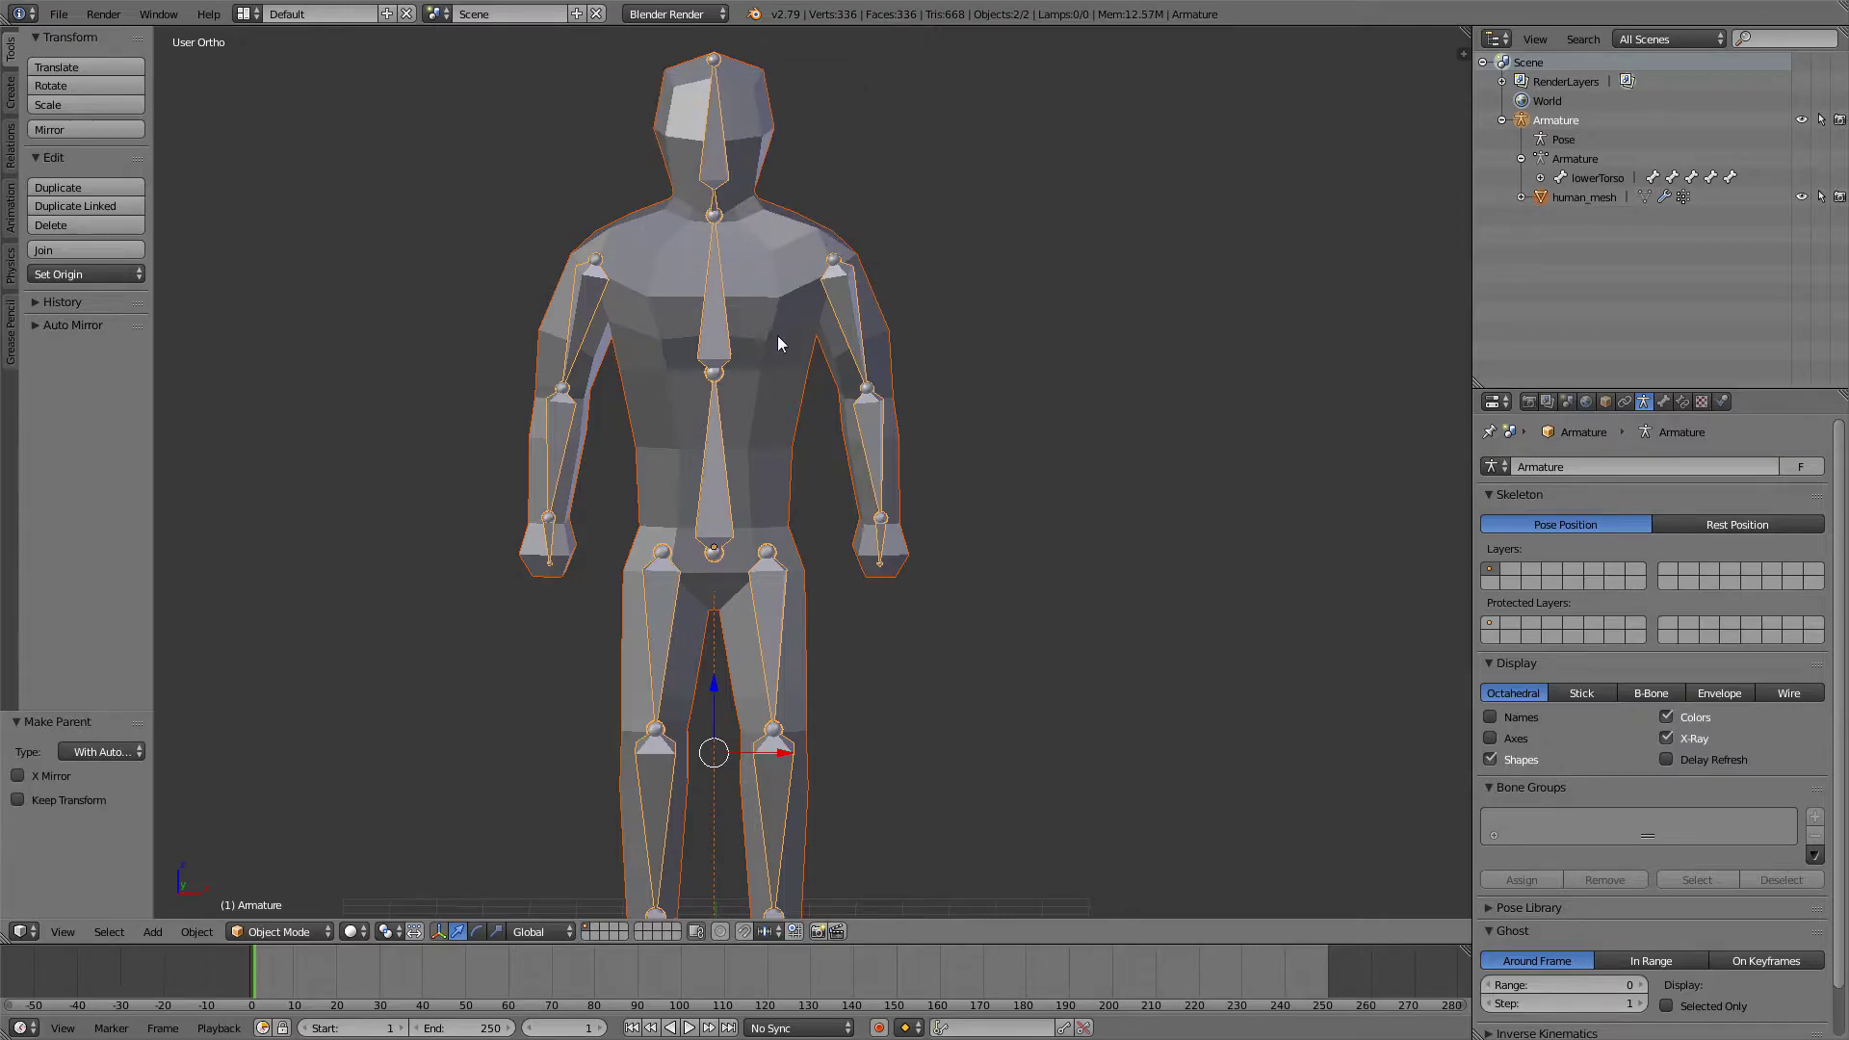
- Select only the armature and switch it to Pose Mode
{"action": "right_click", "coordinate": [840, 282]}
{"action": "right_click", "coordinate": [839, 284]}
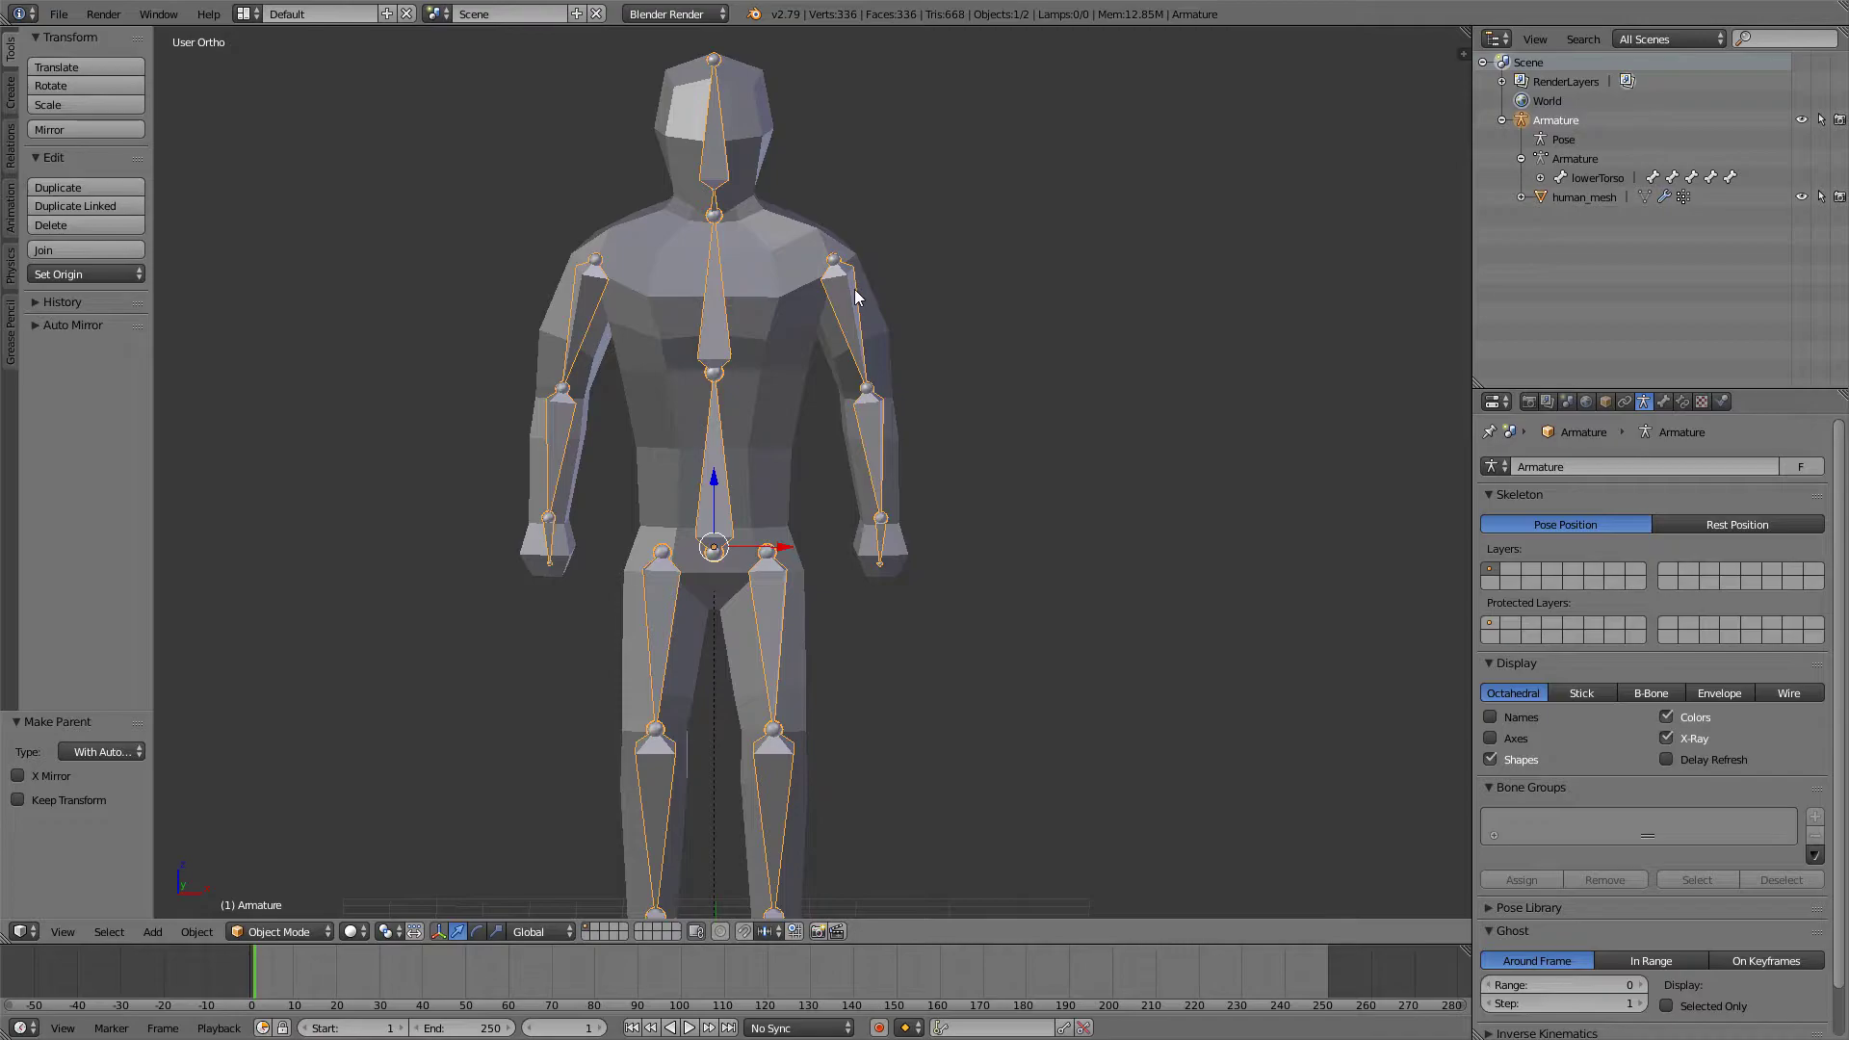
{"action": "key", "text": "ctrl+Tab"}
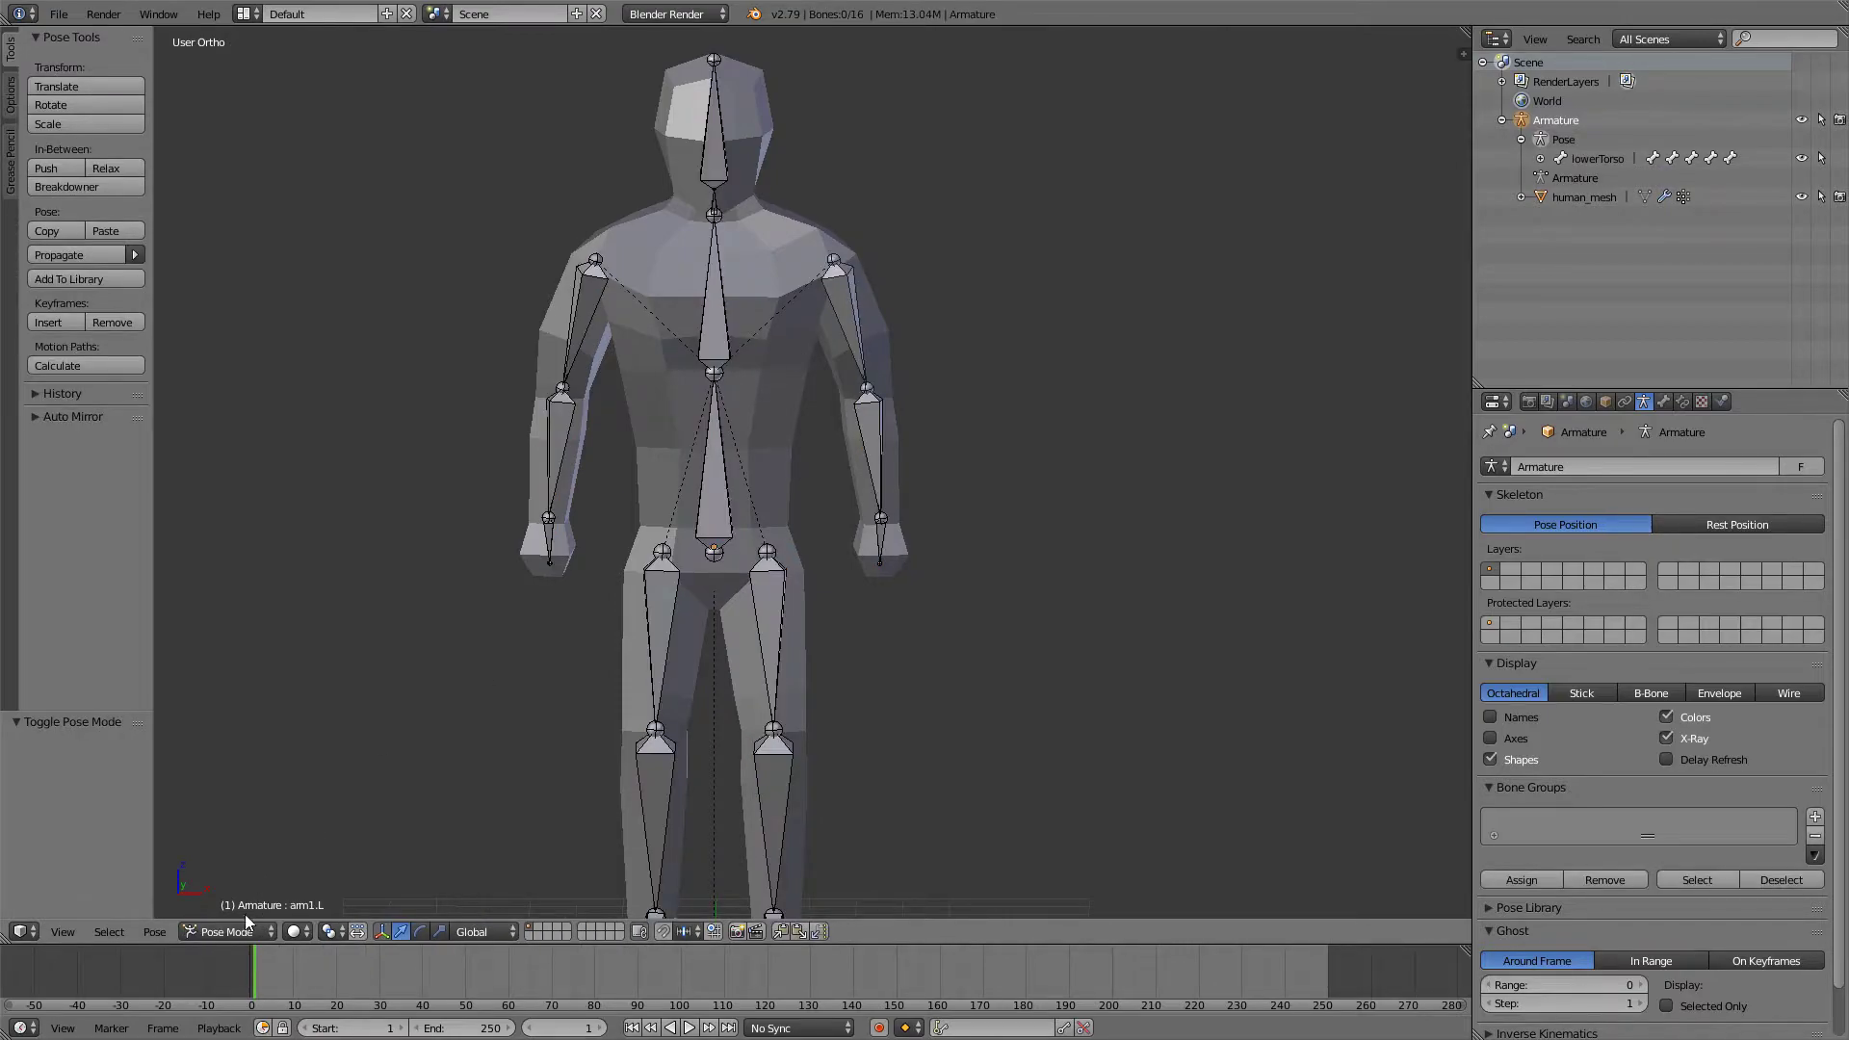
{"action": "left_click", "coordinate": [224, 864]}
- Select the human mesh, switch it to Weight Paint mode, and select the left upper arm bone arm1.L
{"action": "right_click", "coordinate": [785, 400]}
{"action": "left_click", "coordinate": [279, 932]}
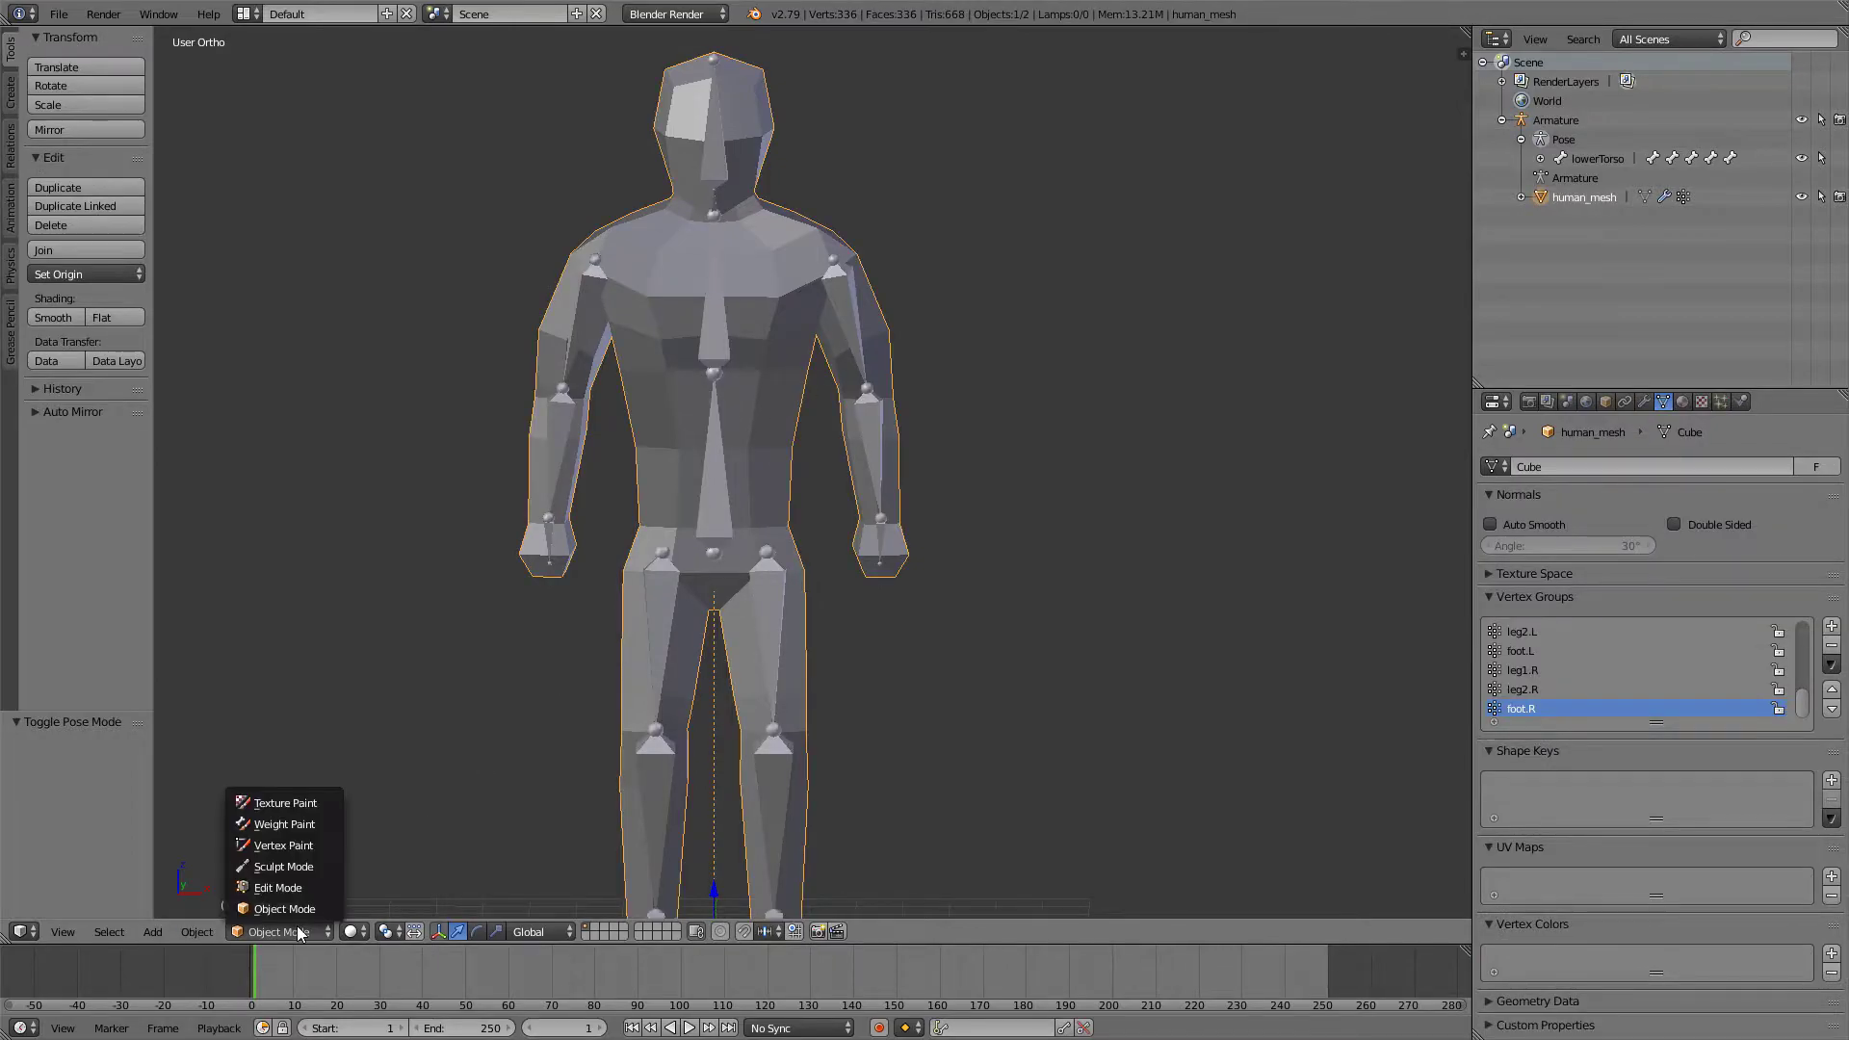
{"action": "left_click", "coordinate": [281, 824]}
{"action": "scroll", "coordinate": [651, 497], "scroll_direction": "up", "scroll_amount": 2}
{"action": "middle_click_drag", "start_coordinate": [819, 391], "coordinate": [774, 607], "text": "shift"}
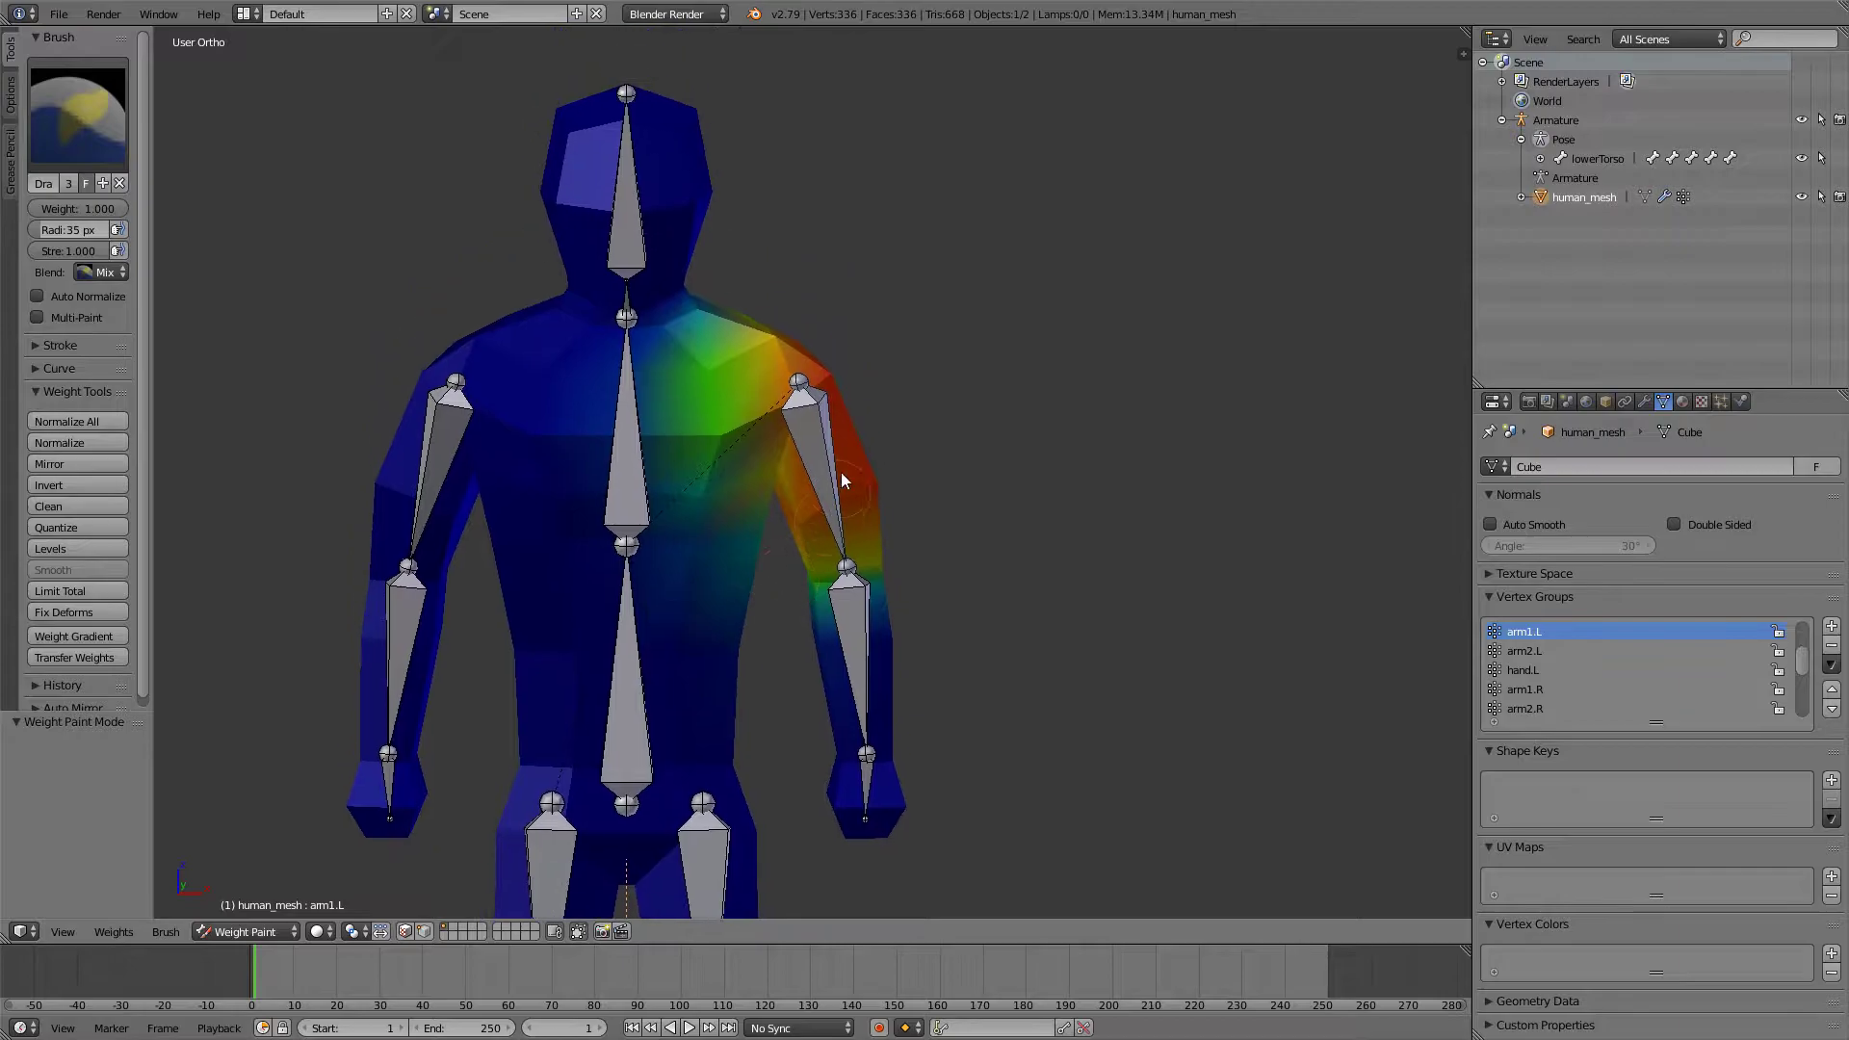
{"action": "right_click", "coordinate": [832, 418]}
{"action": "key", "text": "KP_1"}
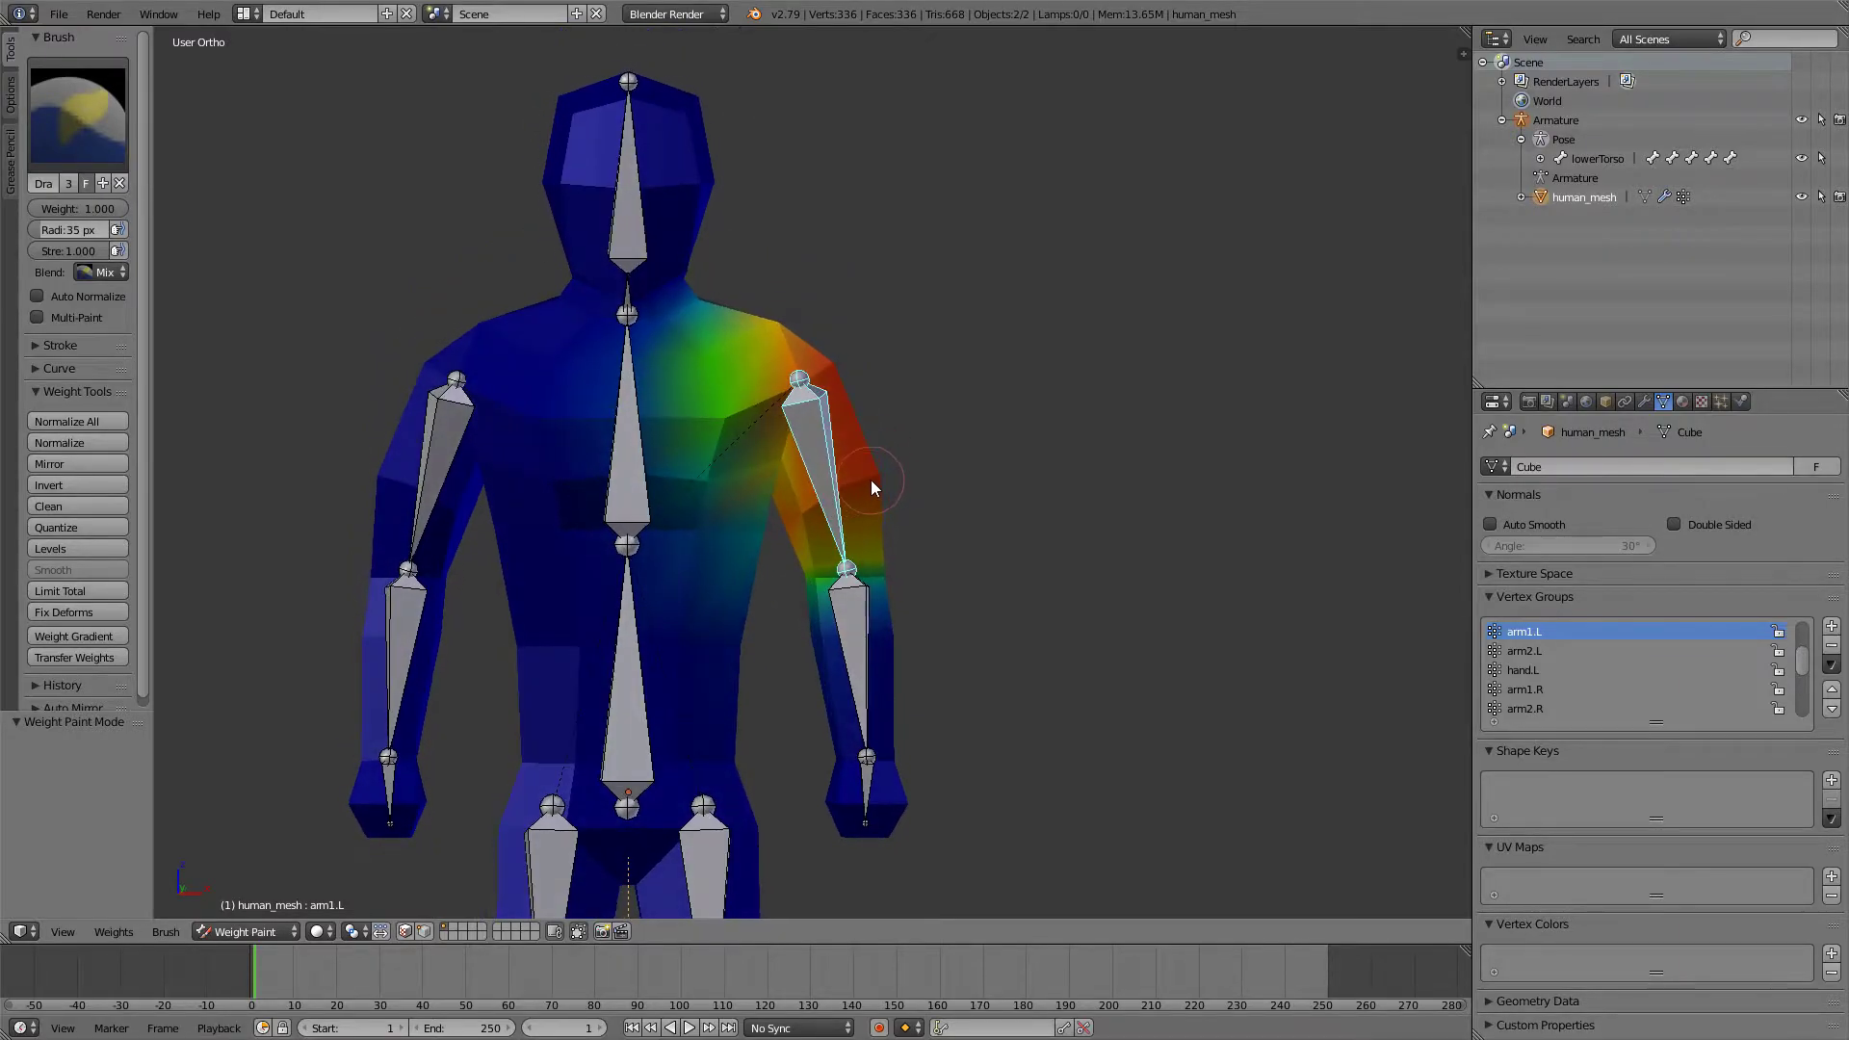
- Try rotating the left upper arm bone inward to check how the mesh deforms
{"action": "middle_click_drag", "start_coordinate": [870, 480], "coordinate": [1025, 466], "text": "shift"}
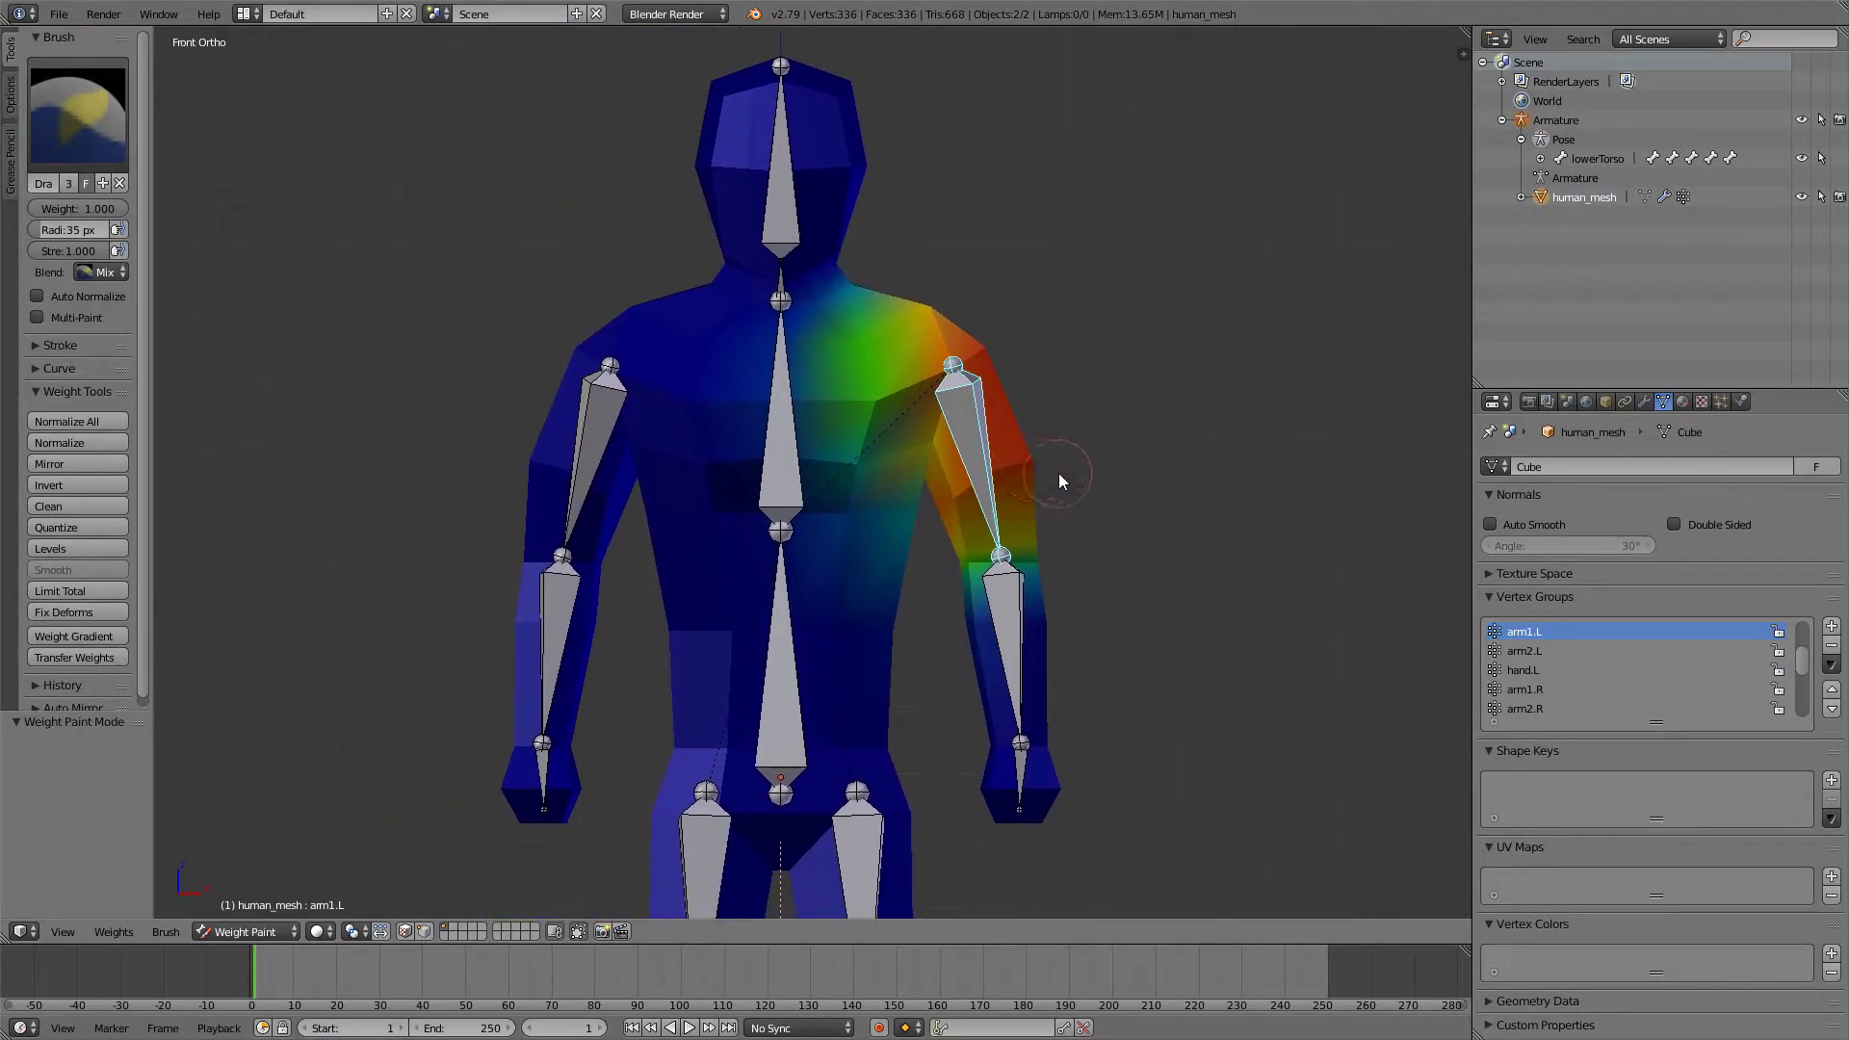
{"action": "key", "text": "r"}
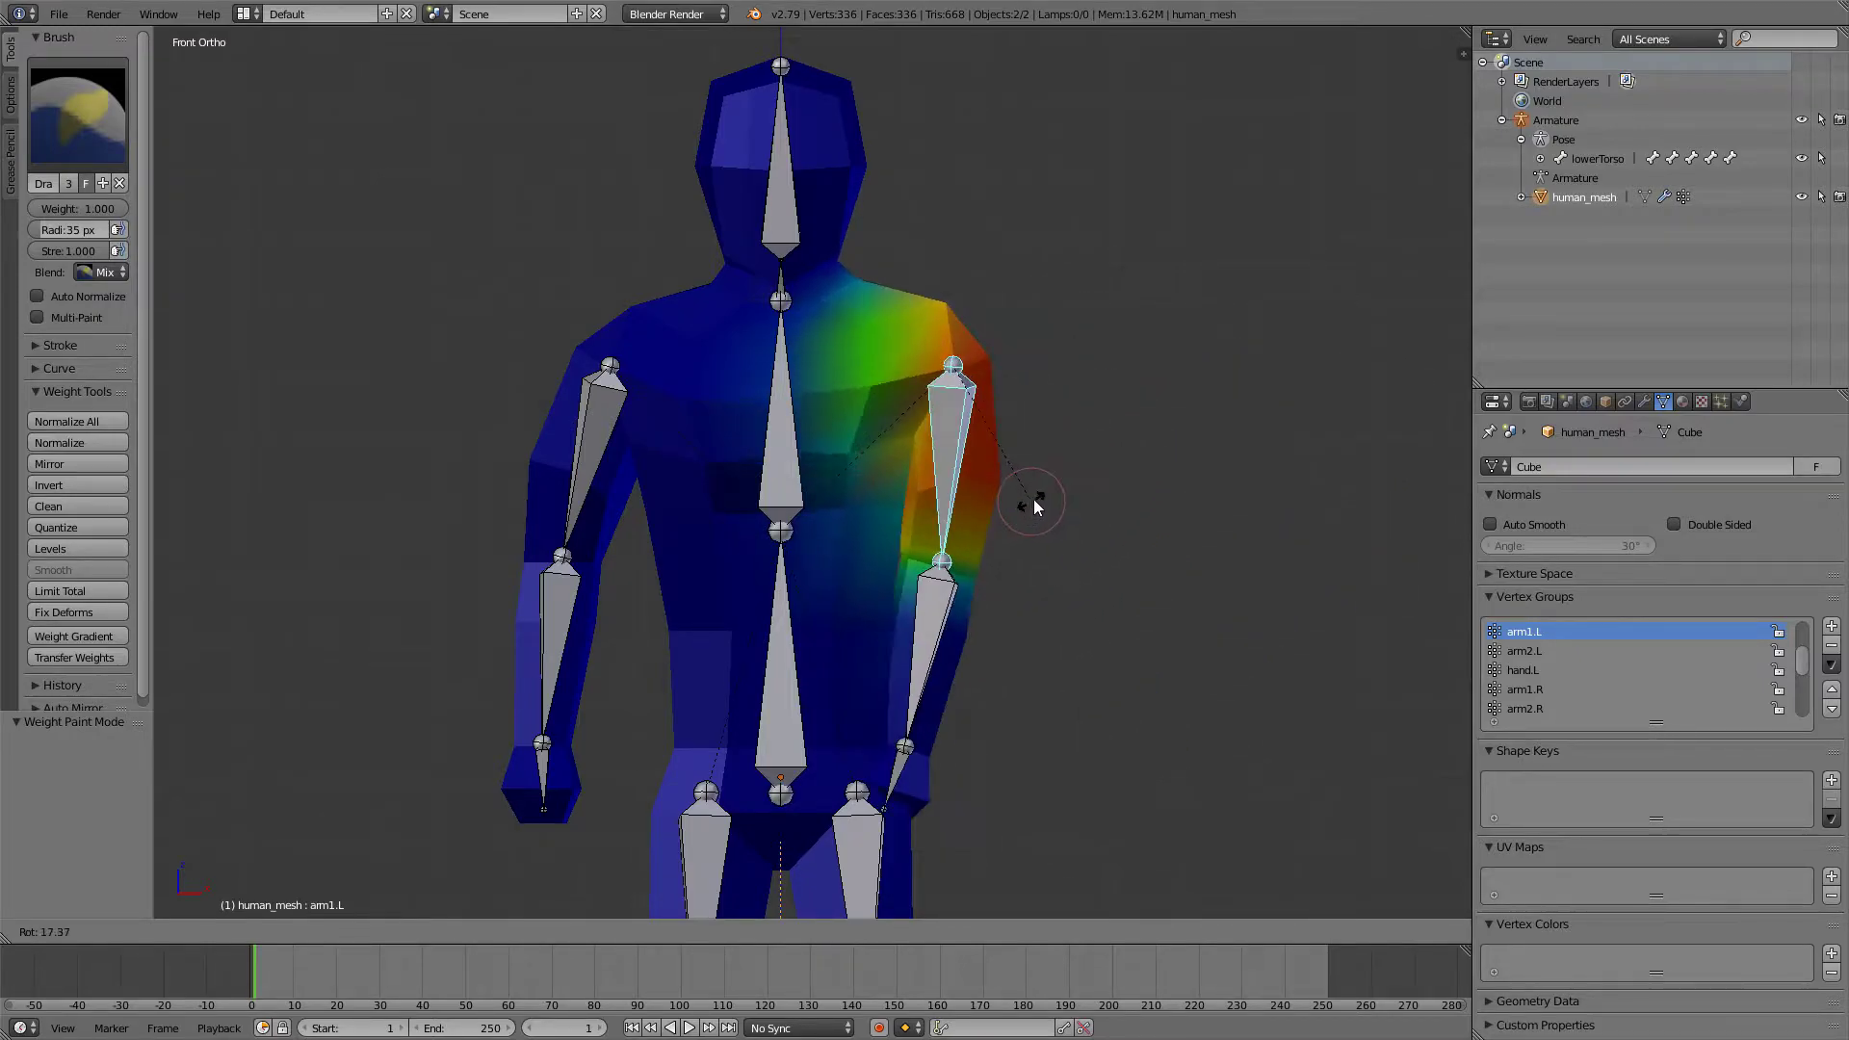
{"action": "right_click", "coordinate": [1048, 569]}
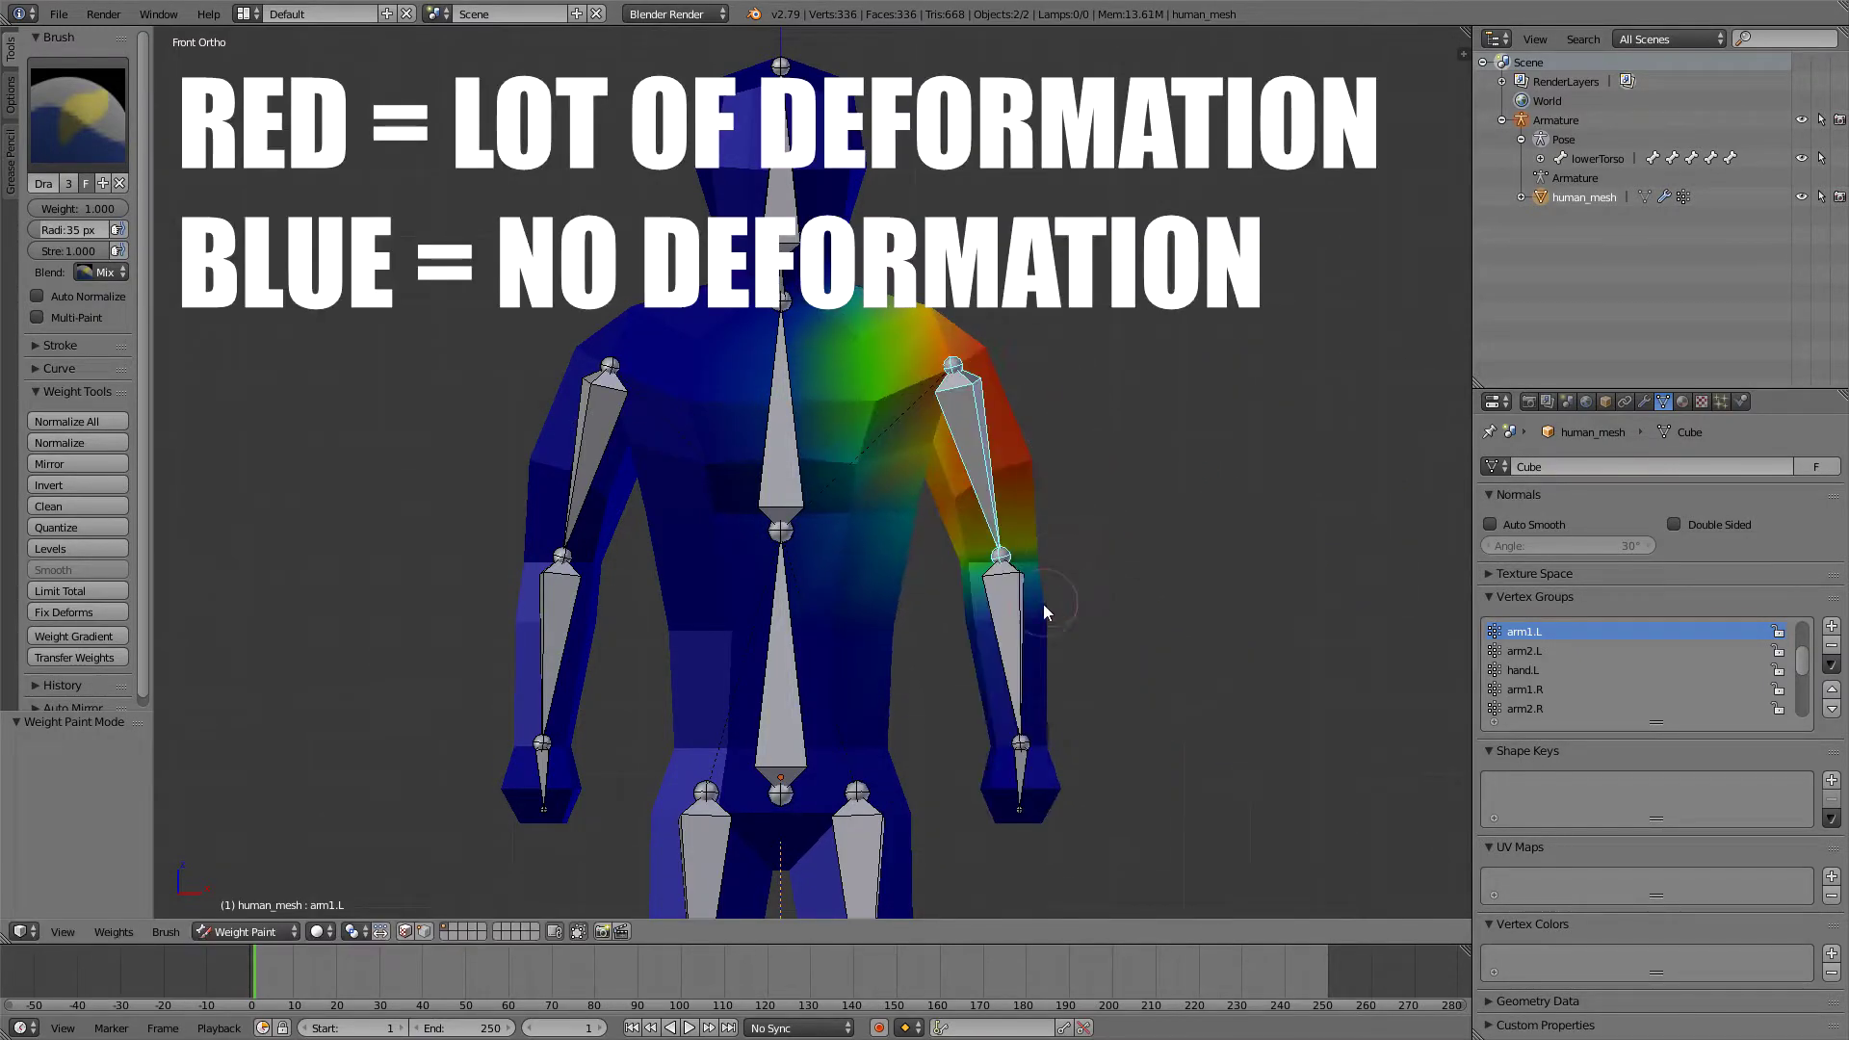
{"action": "middle_click_drag", "start_coordinate": [1043, 604], "coordinate": [964, 691], "text": "shift"}
{"action": "middle_click_drag", "start_coordinate": [891, 471], "coordinate": [909, 521]}
{"action": "scroll", "coordinate": [907, 514], "scroll_direction": "up", "scroll_amount": 2}
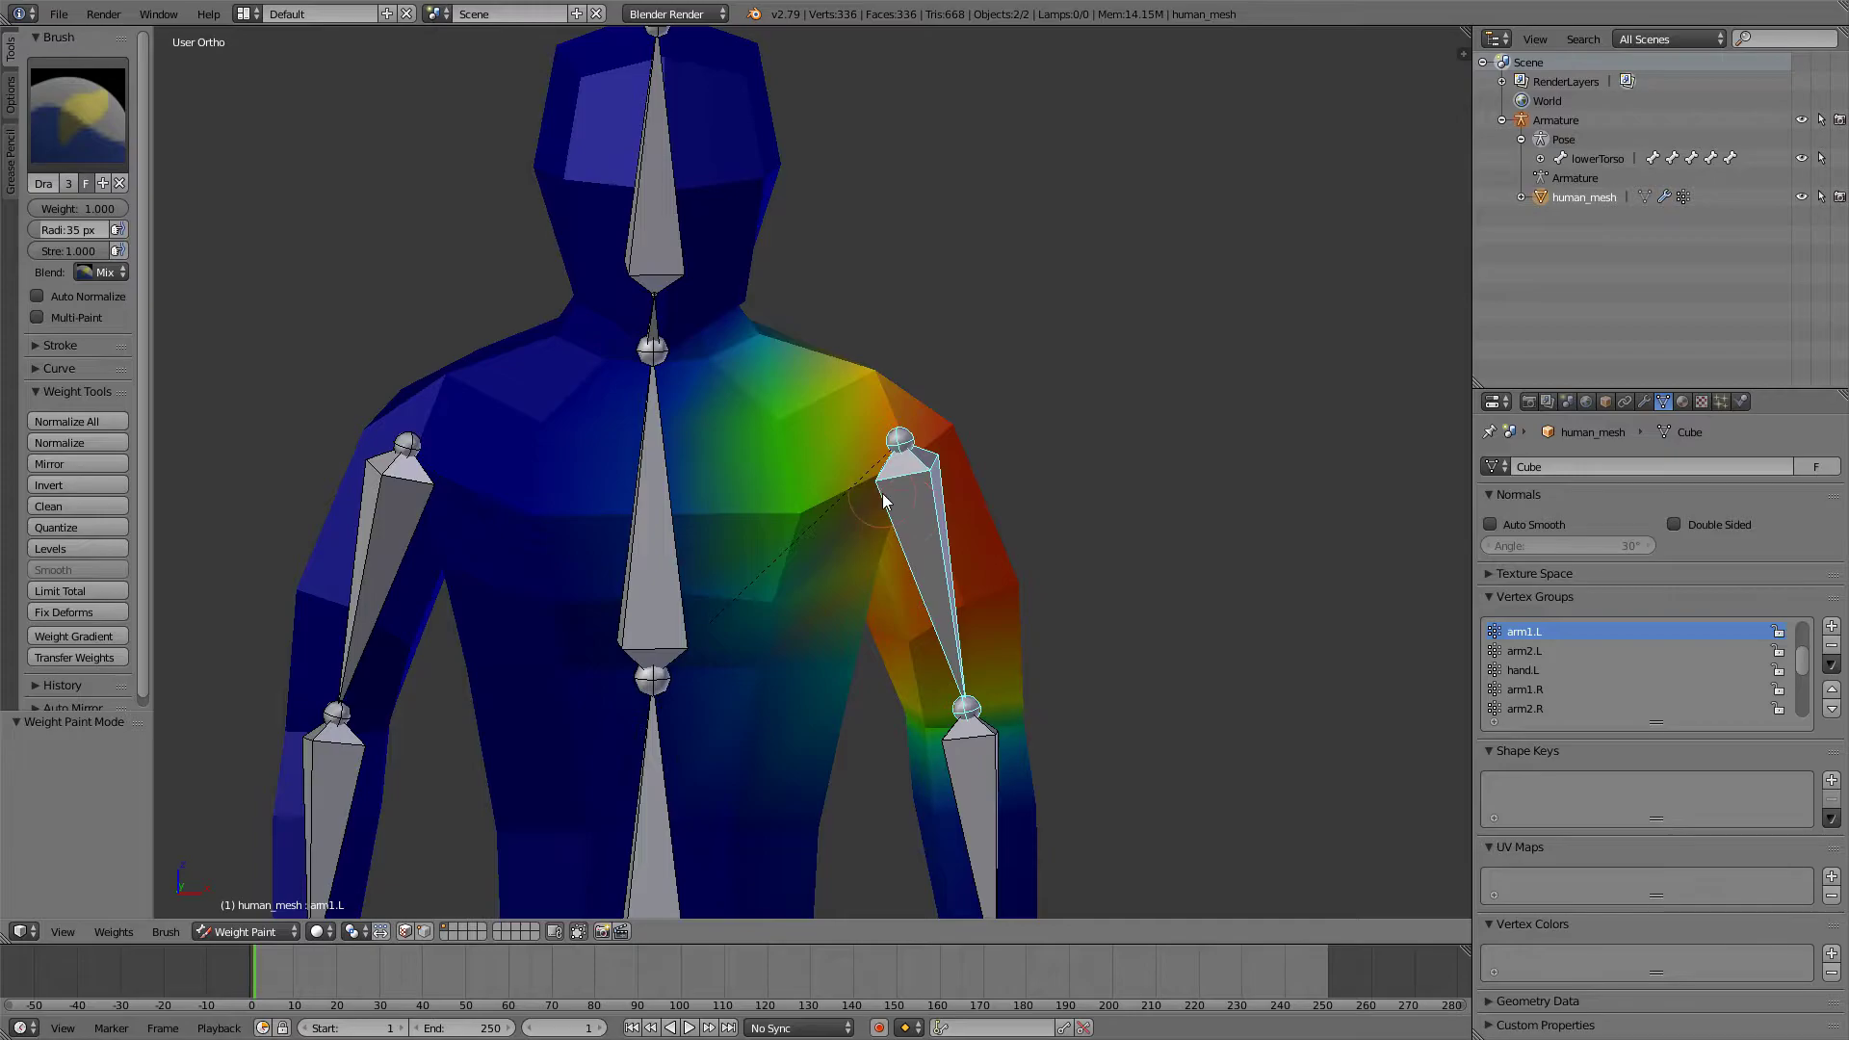
- In front view, rotate the left upper arm bone about -76.5° to raise the arm sideways
{"action": "key", "text": "KP_1"}
{"action": "key", "text": "r"}
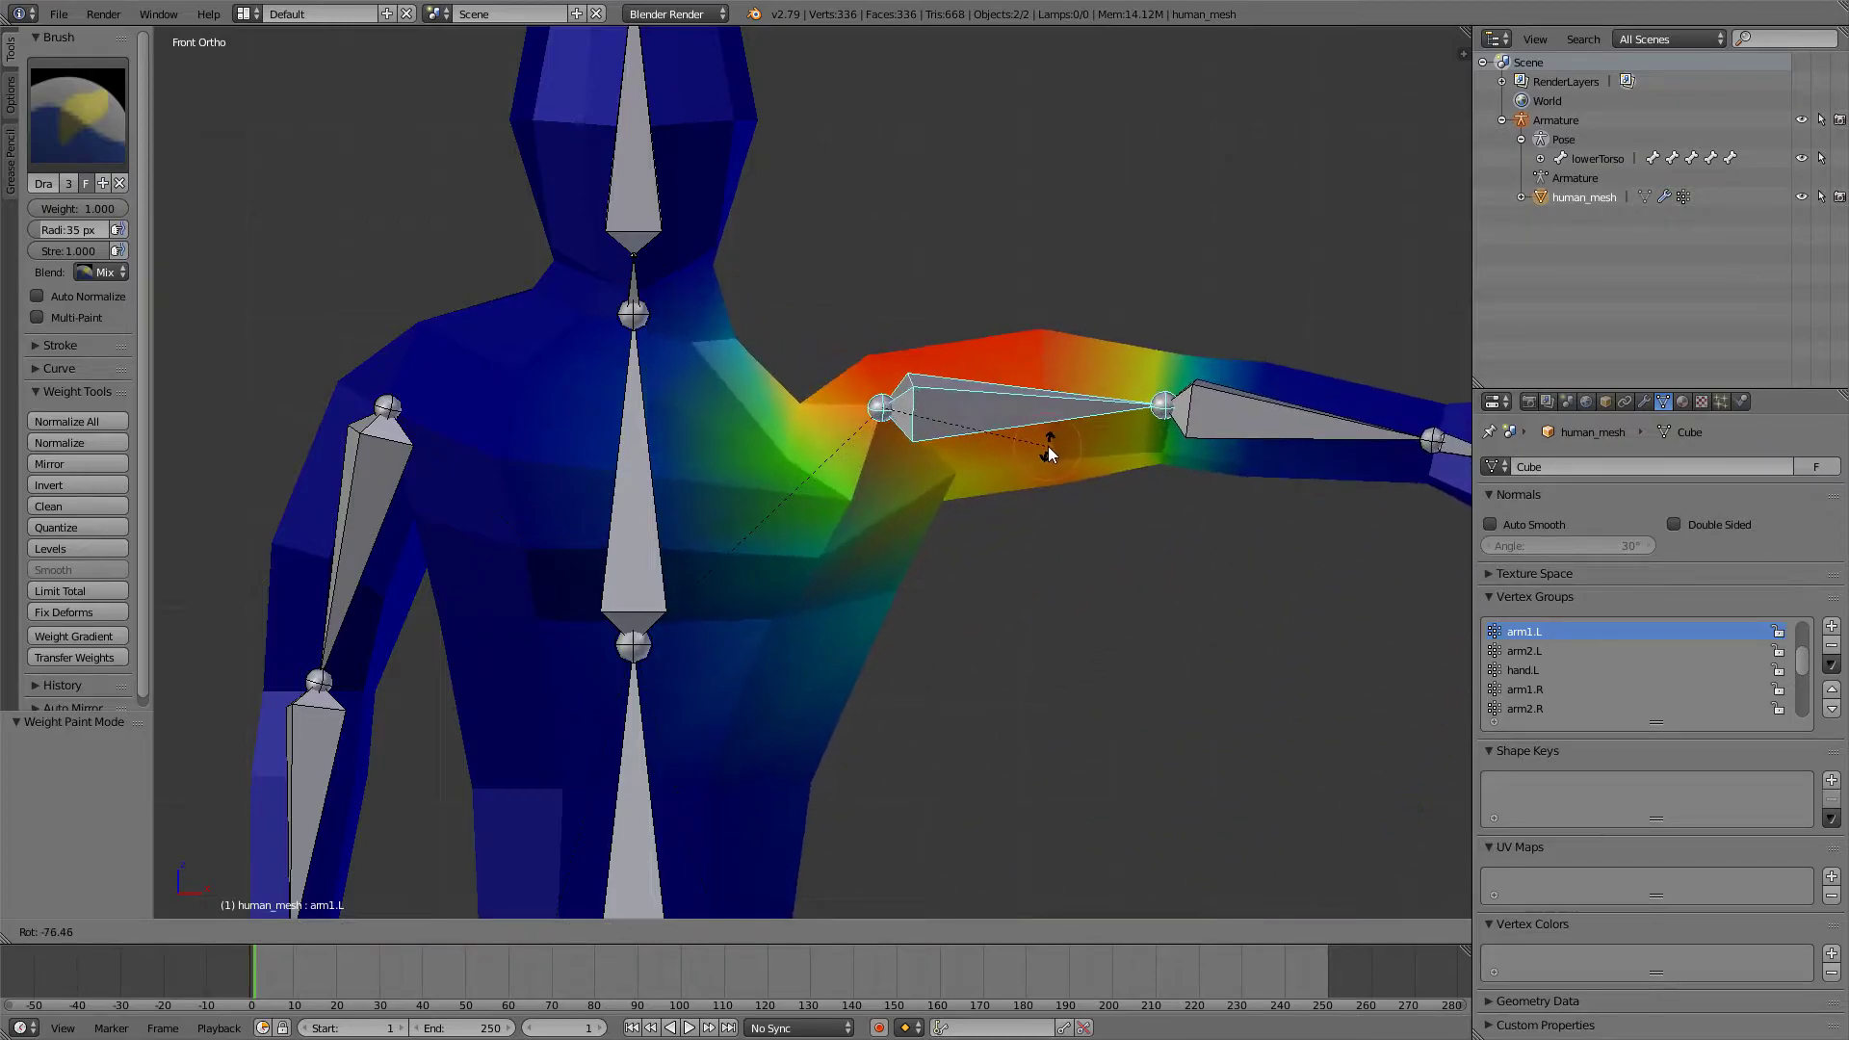
{"action": "left_click", "coordinate": [1051, 450]}
{"action": "middle_click_drag", "start_coordinate": [1008, 479], "coordinate": [962, 467], "text": "shift"}
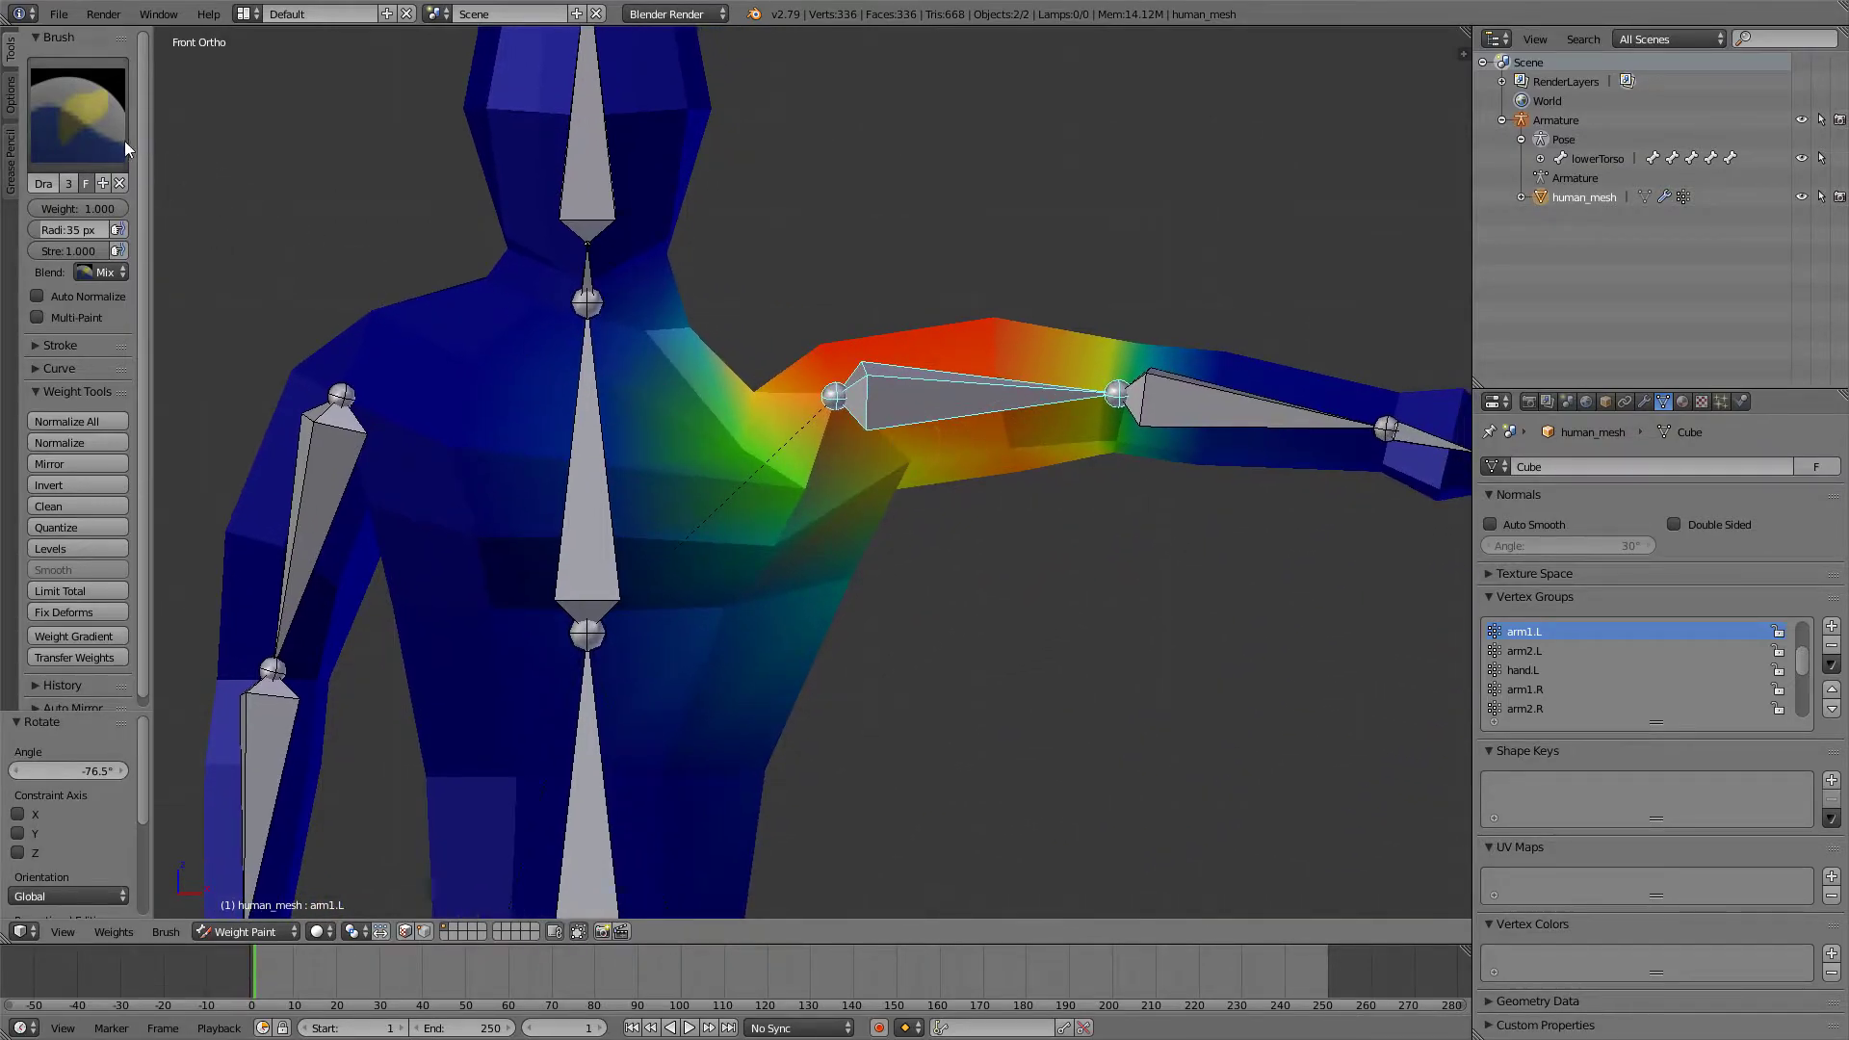
- With the Subtract brush and wireframe display, remove arm1.L weight from the left side of the torso below the armpit
{"action": "left_click_drag", "start_coordinate": [153, 161], "coordinate": [255, 160]}
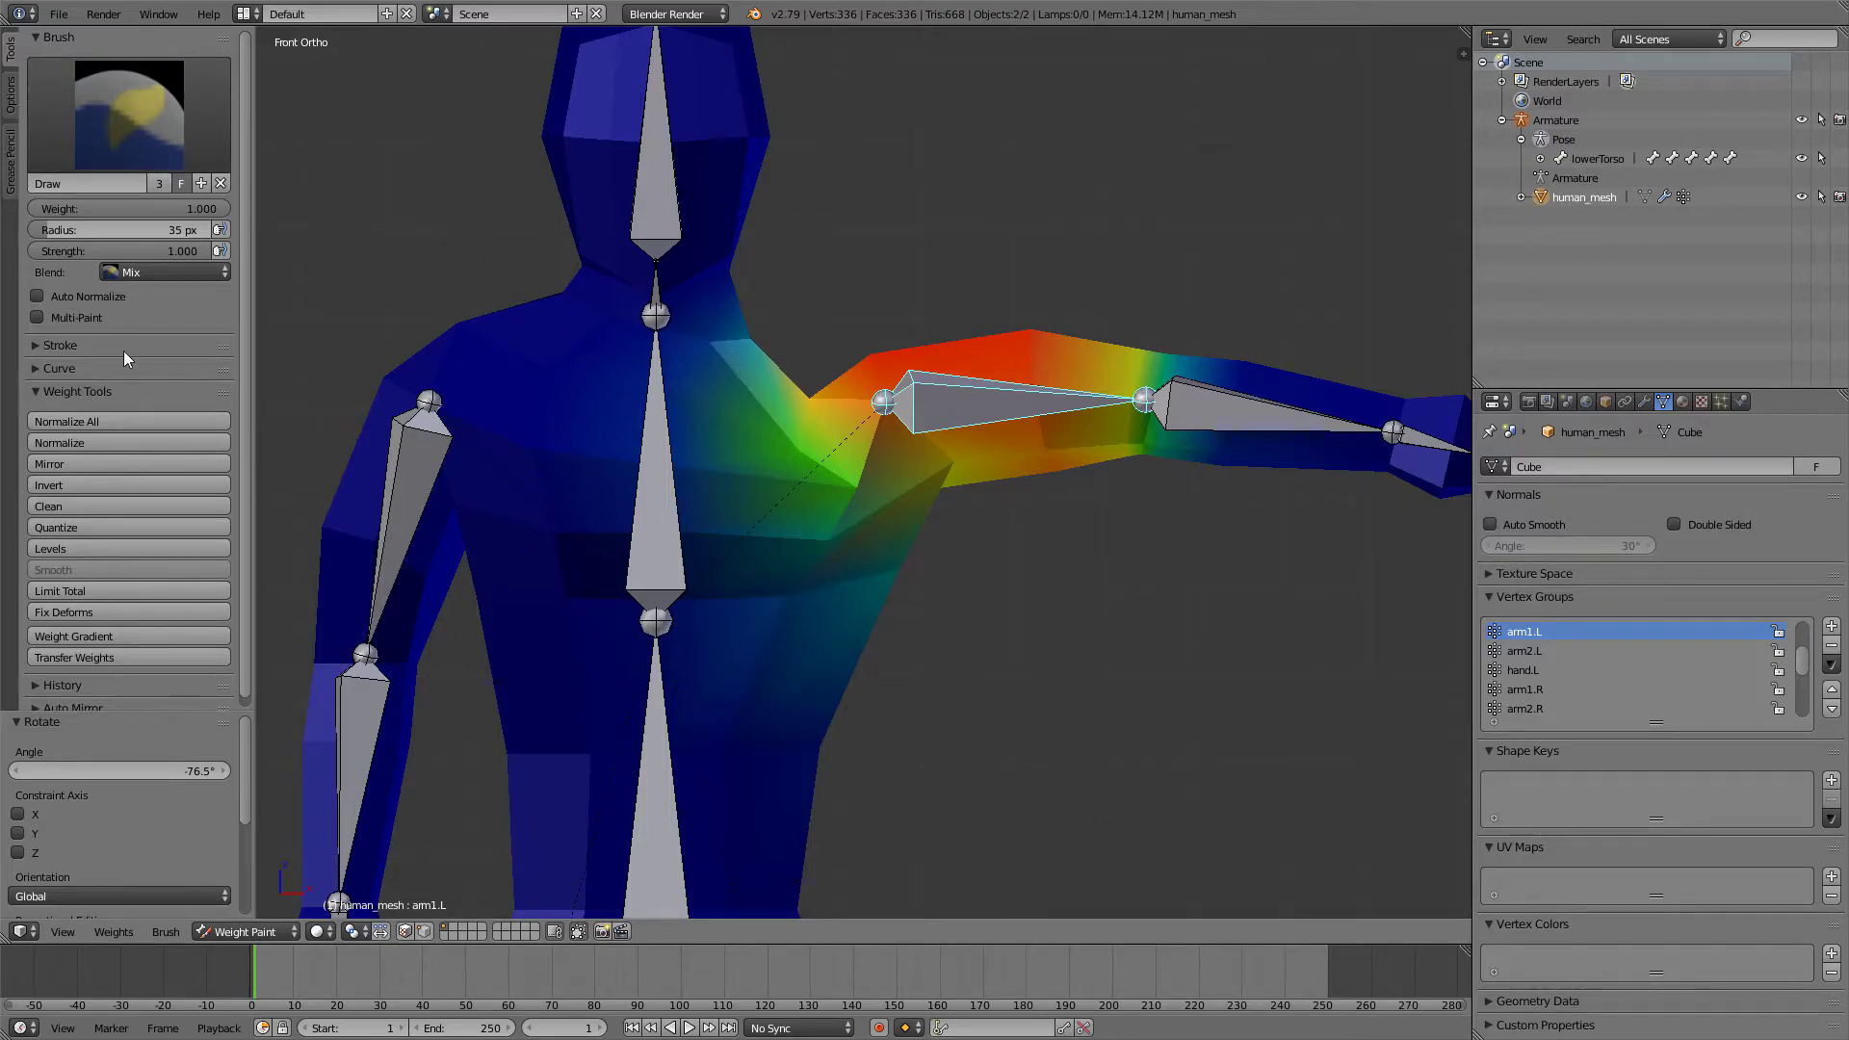
{"action": "left_click", "coordinate": [139, 102]}
{"action": "left_click", "coordinate": [610, 232]}
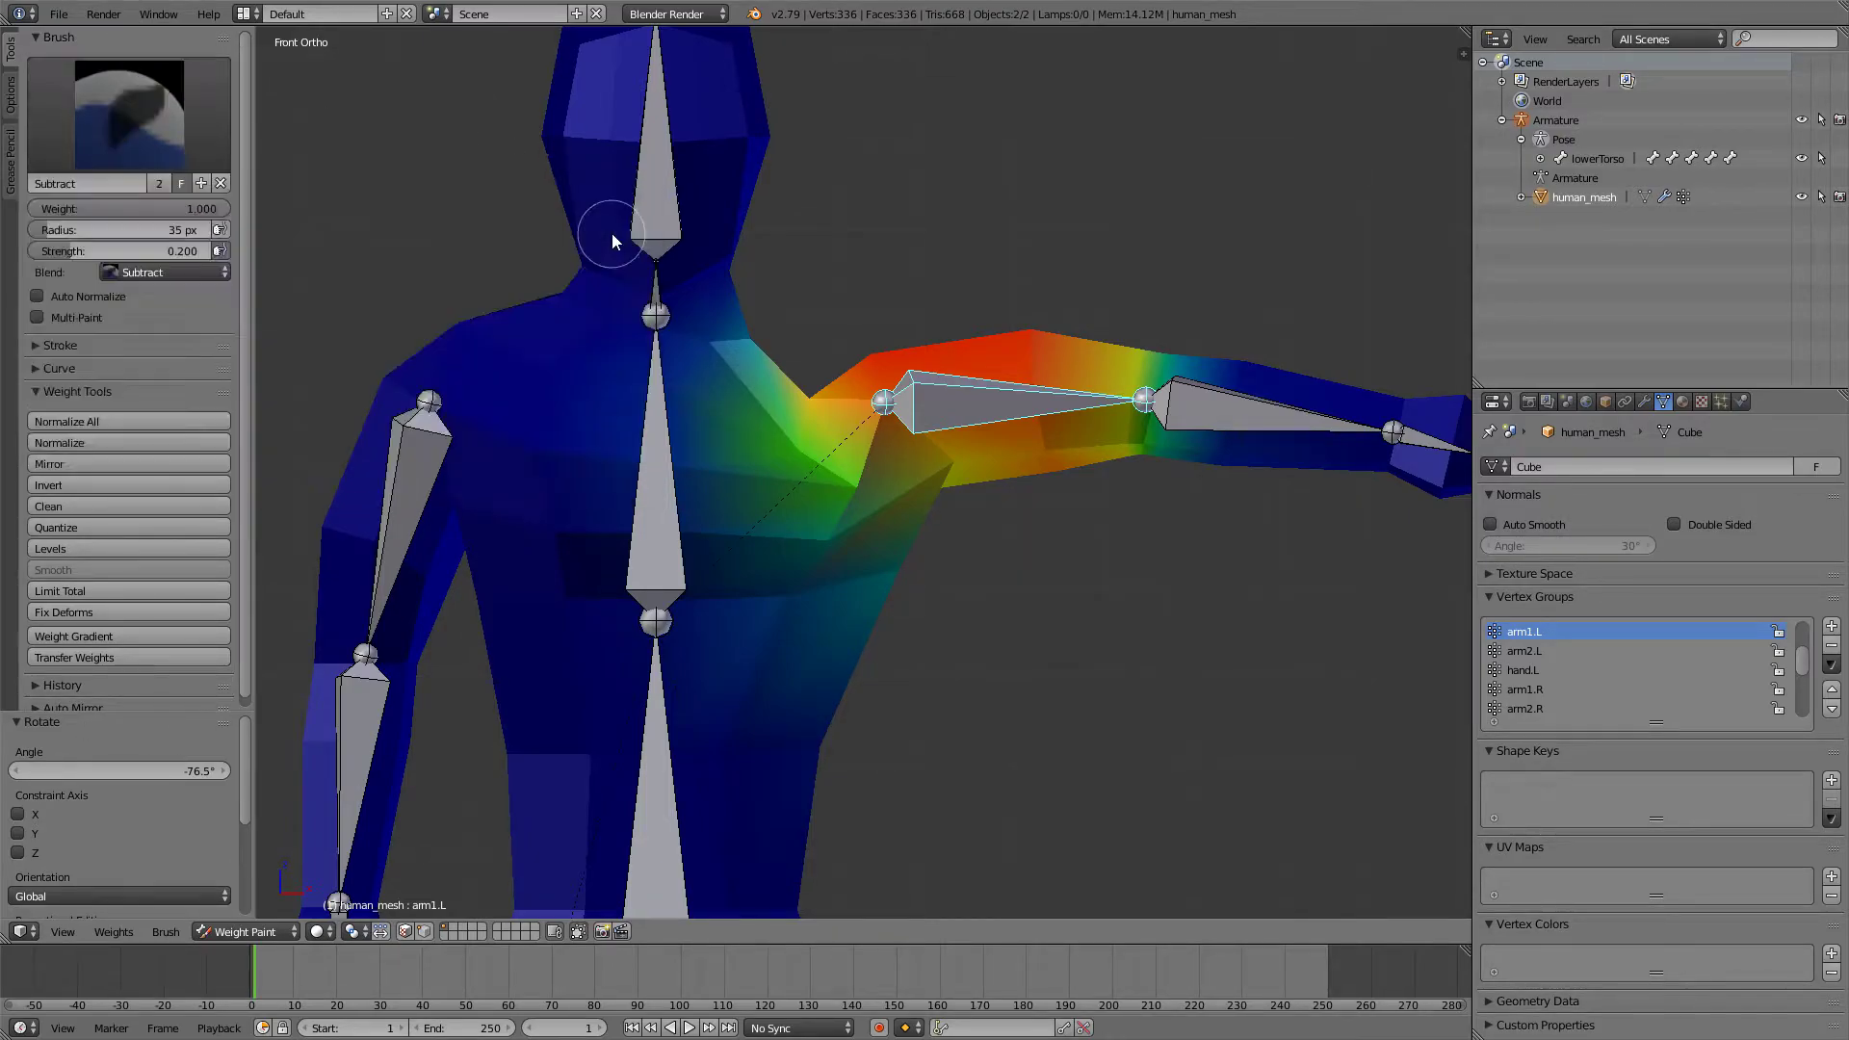
{"action": "middle_click_drag", "start_coordinate": [838, 390], "coordinate": [888, 555]}
{"action": "middle_click_drag", "start_coordinate": [881, 678], "coordinate": [720, 478]}
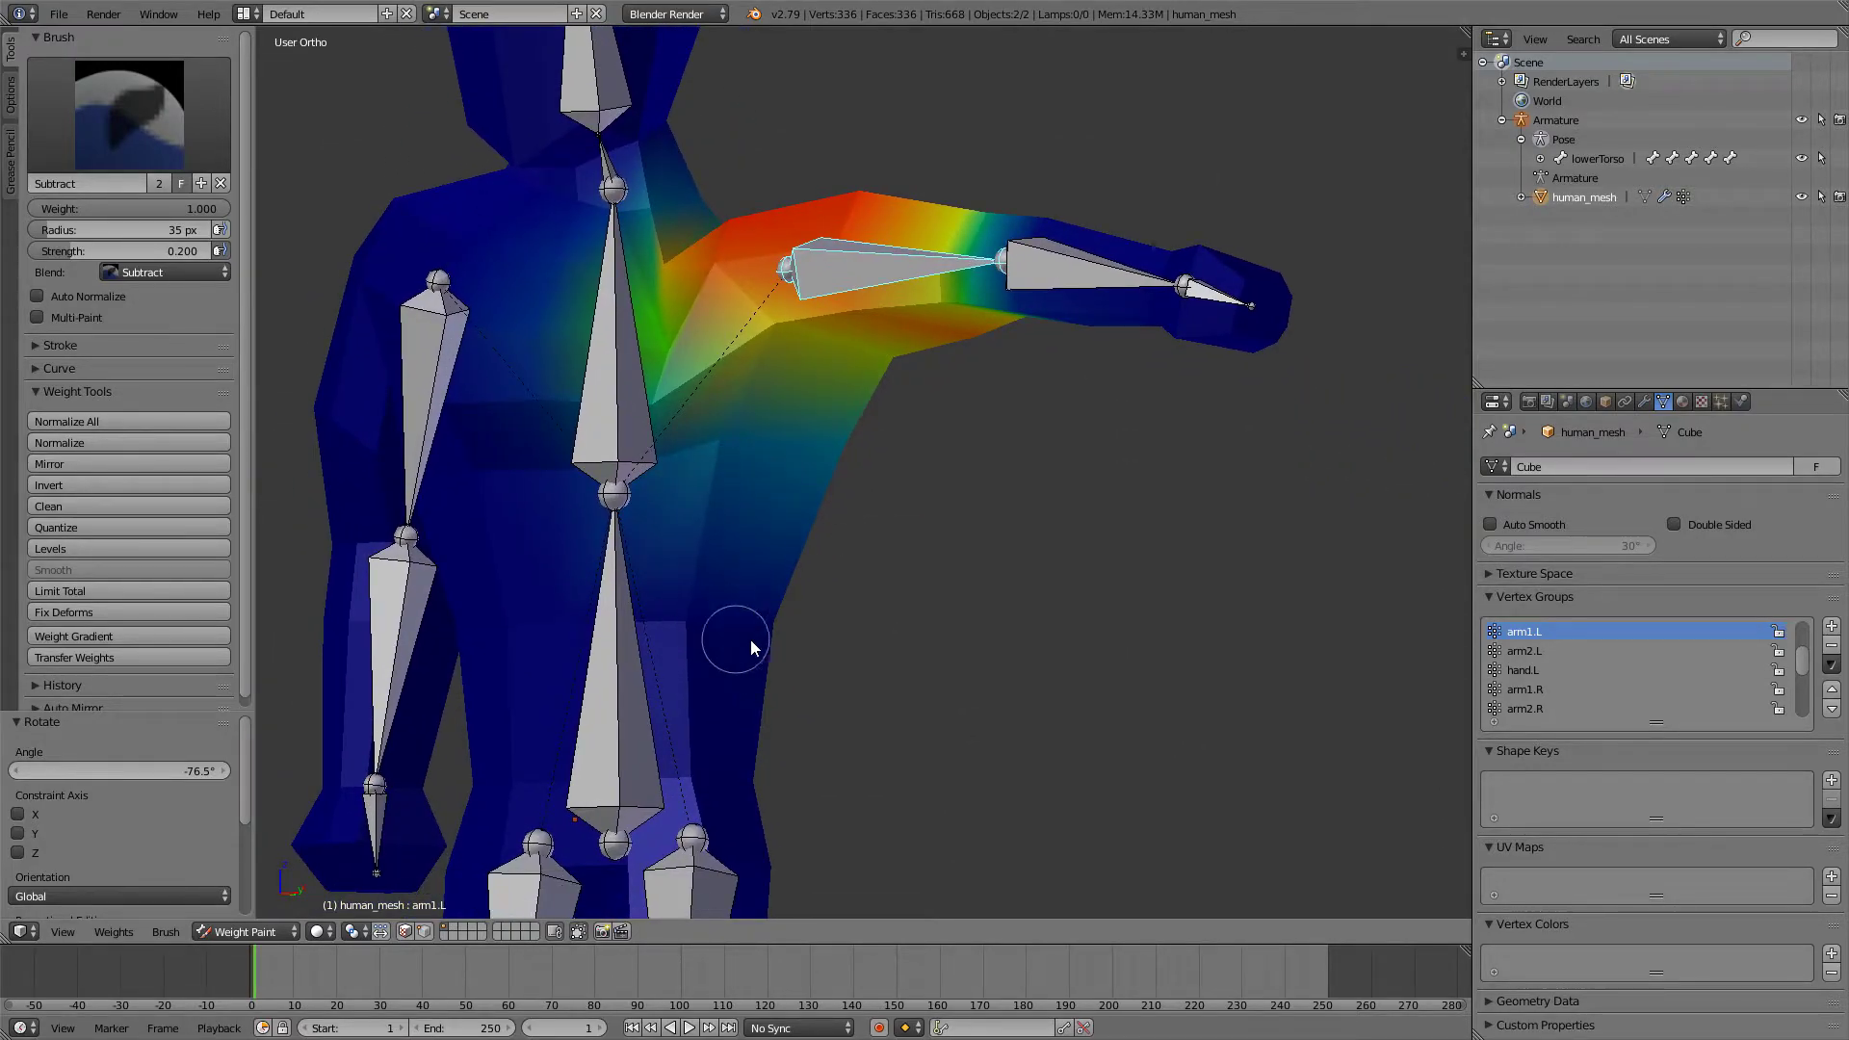
{"action": "key", "text": "z"}
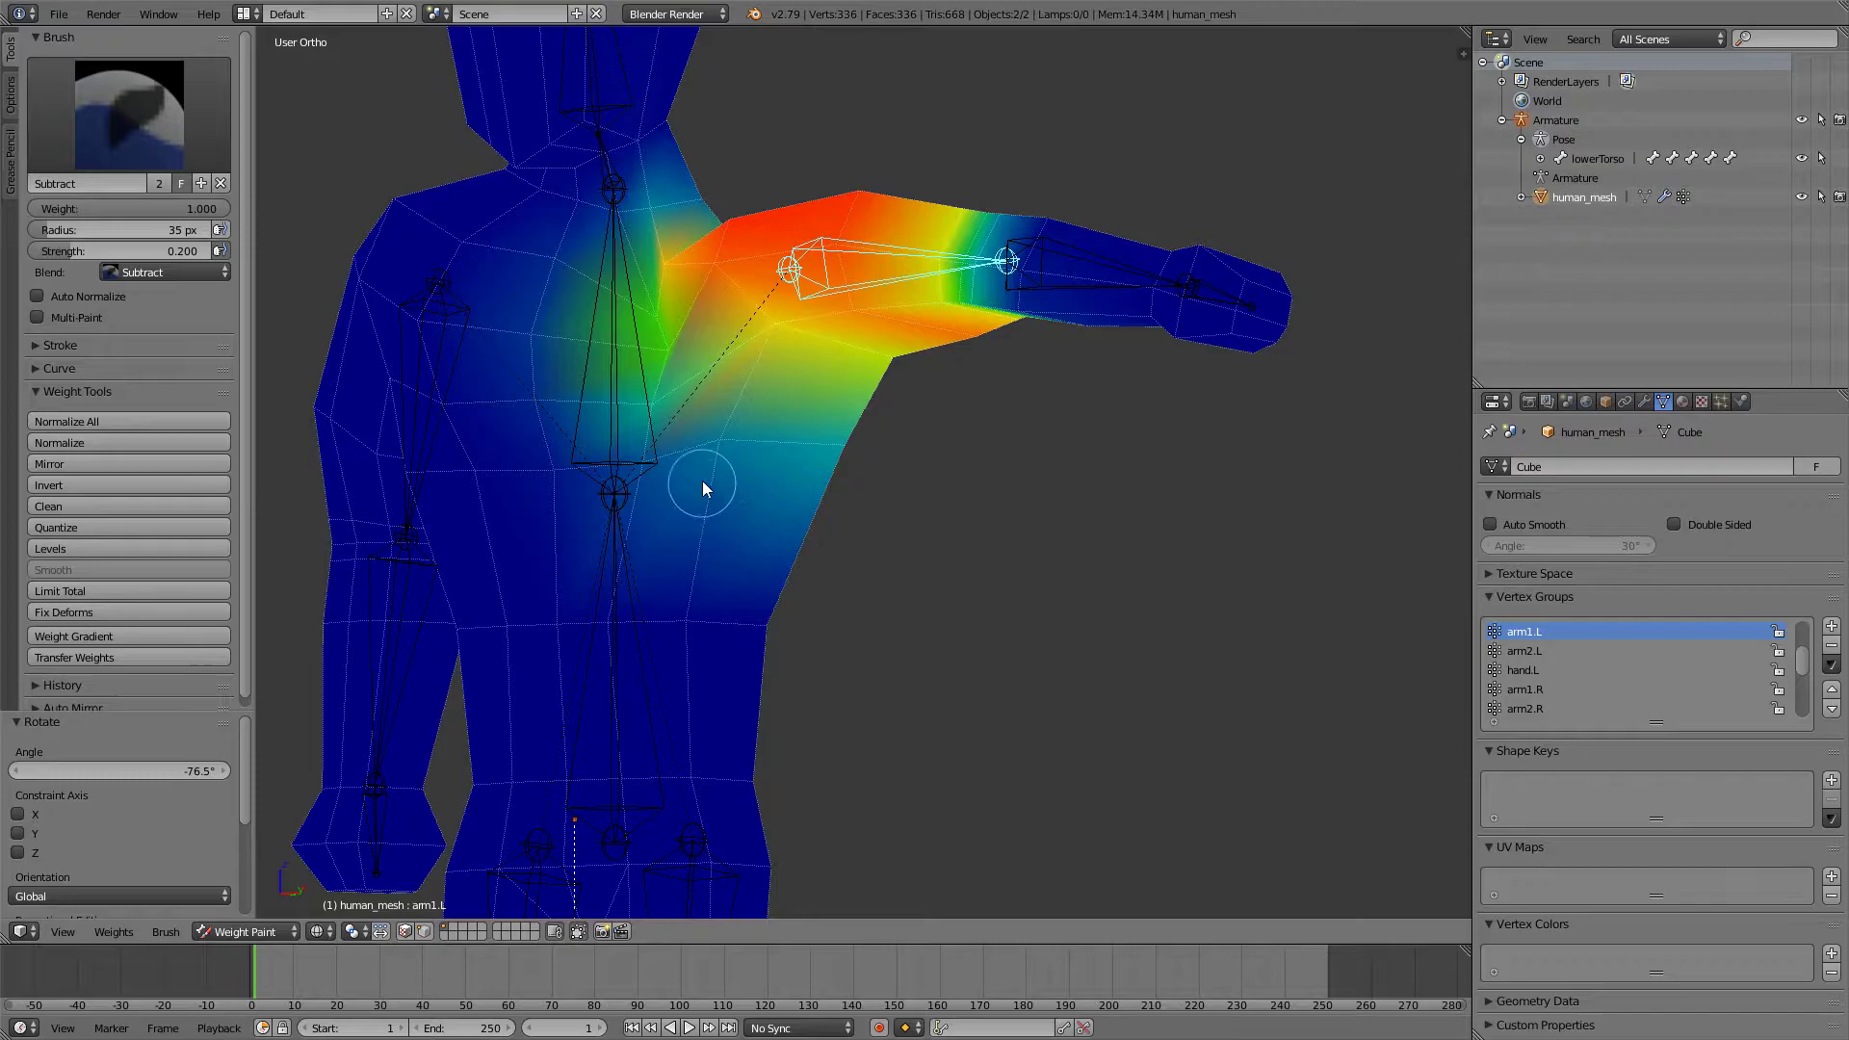
{"action": "mouse_move", "coordinate": [702, 481]}
{"action": "left_mouse_down"}
{"action": "mouse_move", "coordinate": [725, 451]}
{"action": "mouse_move", "coordinate": [688, 468]}
{"action": "mouse_move", "coordinate": [783, 477]}
{"action": "left_mouse_up"}
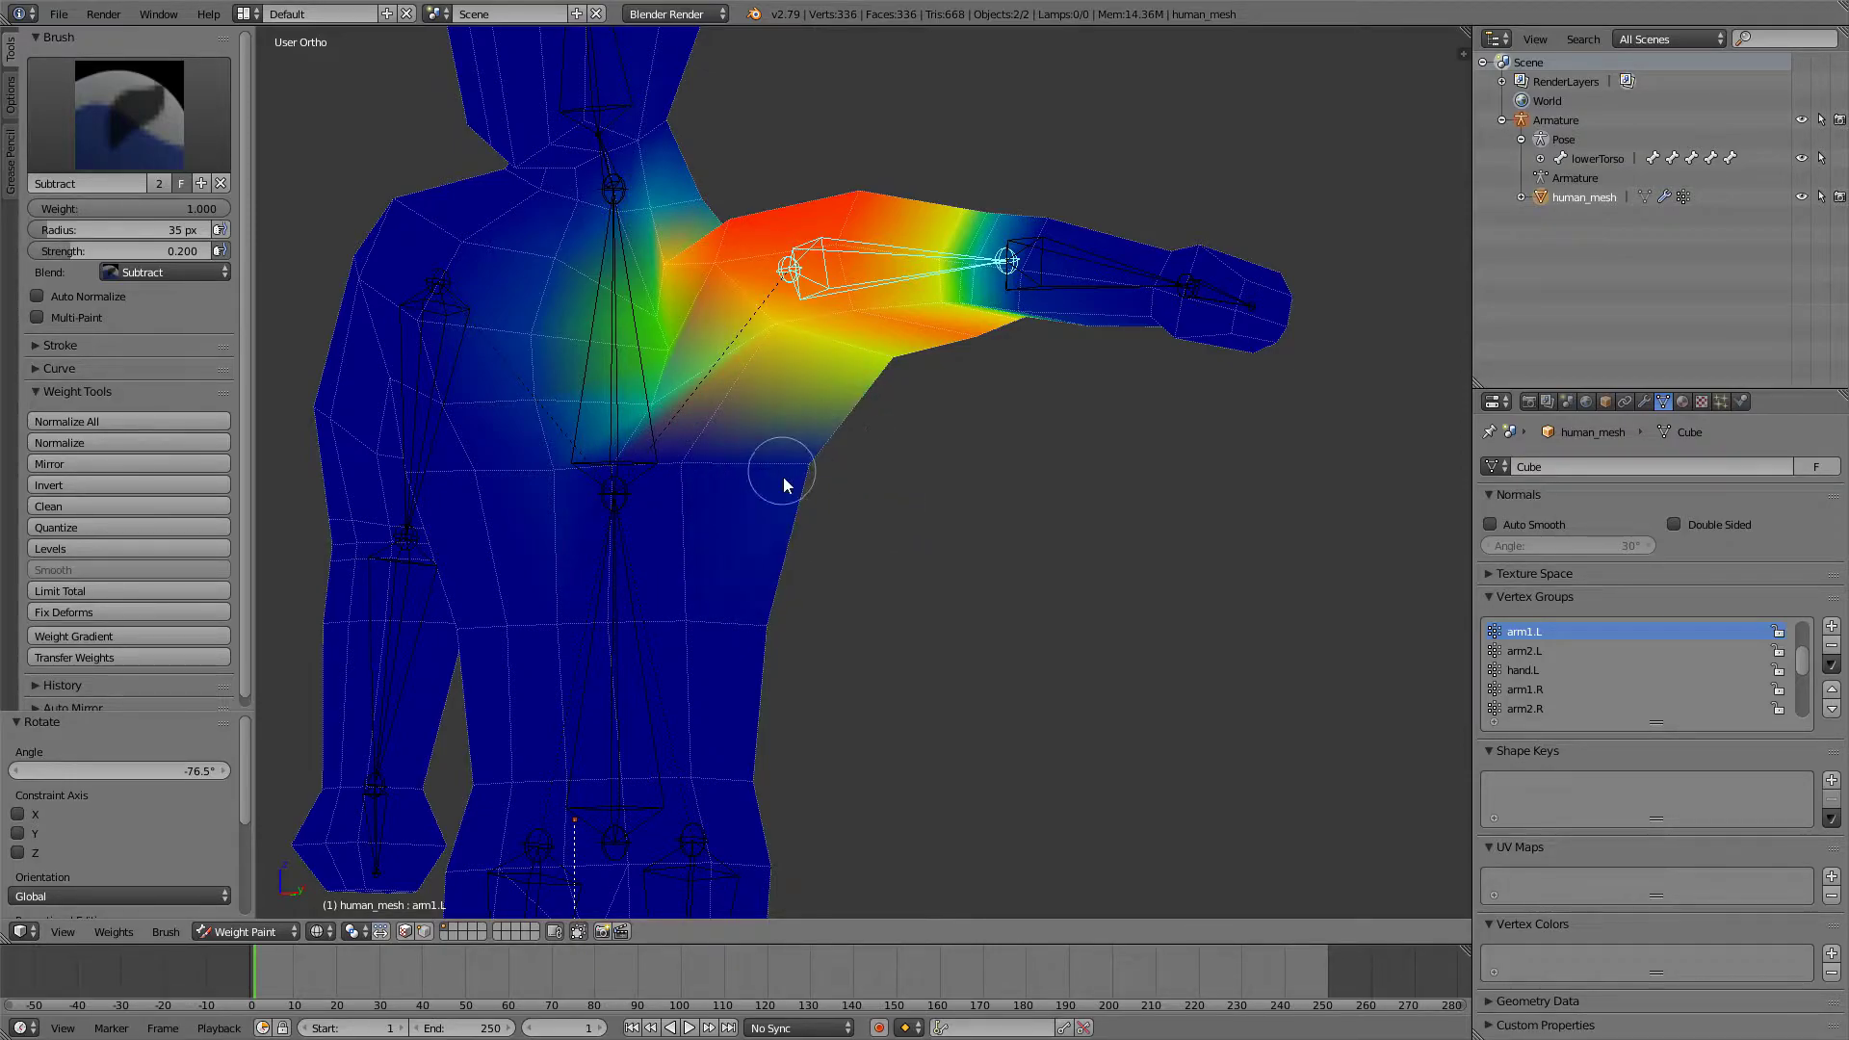
{"action": "middle_click_drag", "start_coordinate": [702, 478], "coordinate": [807, 474]}
{"action": "mouse_move", "coordinate": [825, 445]}
{"action": "left_mouse_down"}
{"action": "mouse_move", "coordinate": [831, 458]}
{"action": "mouse_move", "coordinate": [793, 193]}
{"action": "mouse_move", "coordinate": [880, 376]}
{"action": "mouse_move", "coordinate": [826, 301]}
{"action": "mouse_move", "coordinate": [848, 358]}
{"action": "left_mouse_up"}
- Subtract arm1.L weight from the back and around the left shoulder, undoing the last excess strokes
{"action": "middle_click_drag", "start_coordinate": [848, 359], "coordinate": [632, 295]}
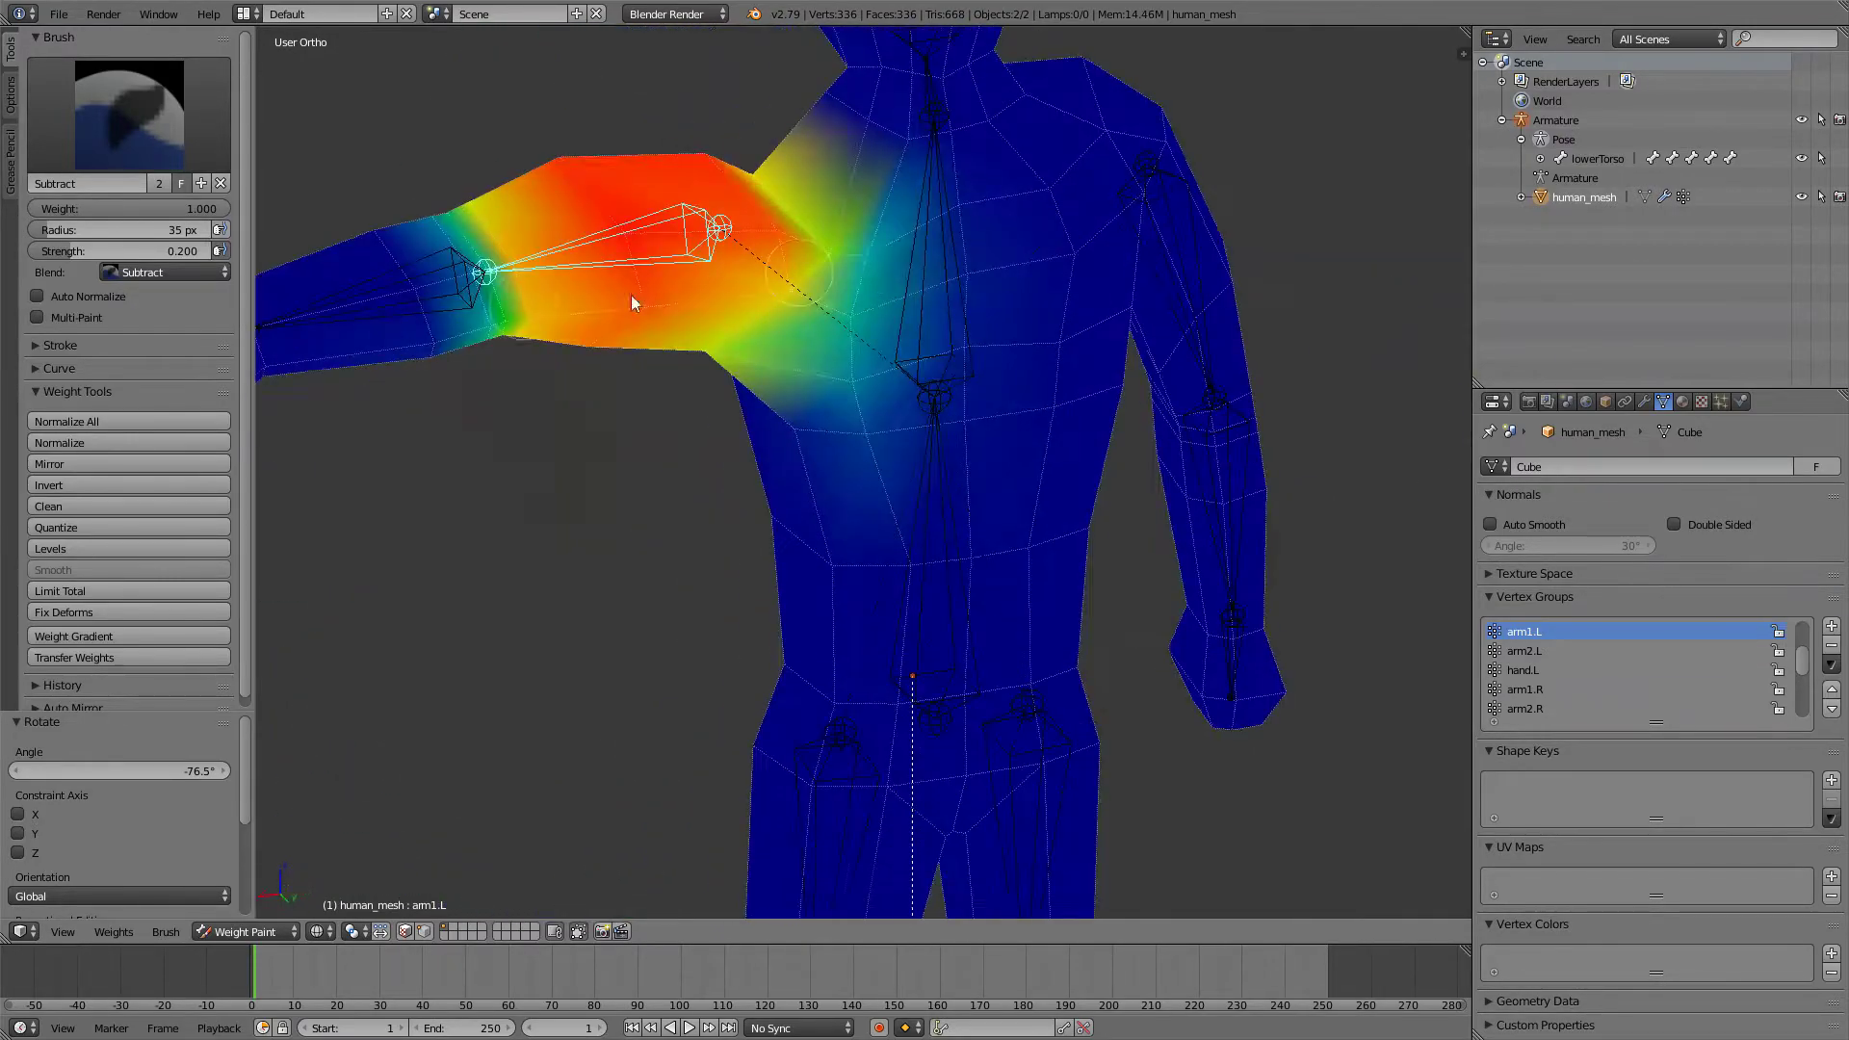
{"action": "scroll", "coordinate": [852, 414], "scroll_direction": "up", "scroll_amount": 1}
{"action": "mouse_move", "coordinate": [838, 395]}
{"action": "middle_mouse_down"}
{"action": "mouse_move", "coordinate": [896, 363]}
{"action": "mouse_move", "coordinate": [620, 524]}
{"action": "mouse_move", "coordinate": [880, 281]}
{"action": "middle_mouse_up"}
{"action": "scroll", "coordinate": [799, 409], "scroll_direction": "up", "scroll_amount": 1}
{"action": "left_click_drag", "start_coordinate": [797, 405], "coordinate": [865, 397]}
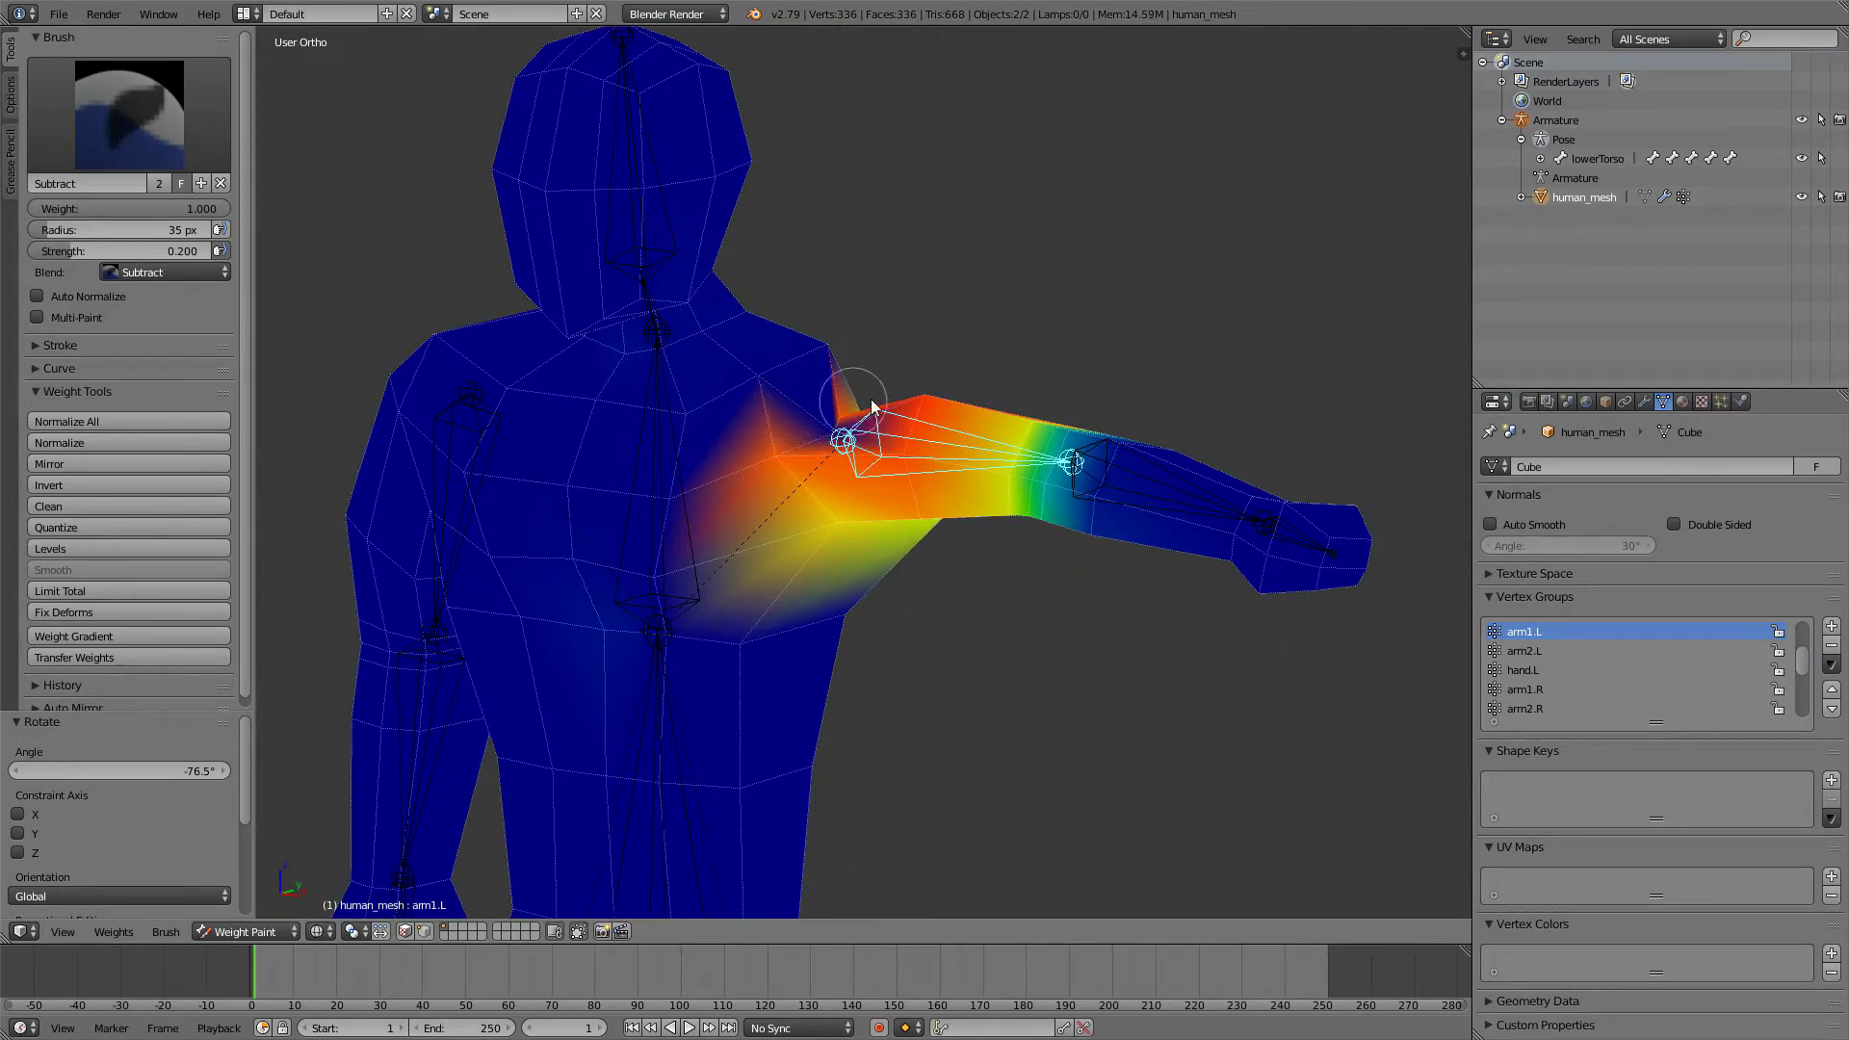
{"action": "key", "text": "ctrl+z"}
{"action": "mouse_move", "coordinate": [865, 397]}
{"action": "middle_mouse_down"}
{"action": "mouse_move", "coordinate": [1016, 442]}
{"action": "mouse_move", "coordinate": [983, 440]}
{"action": "middle_mouse_up"}
{"action": "key", "text": "ctrl+z"}
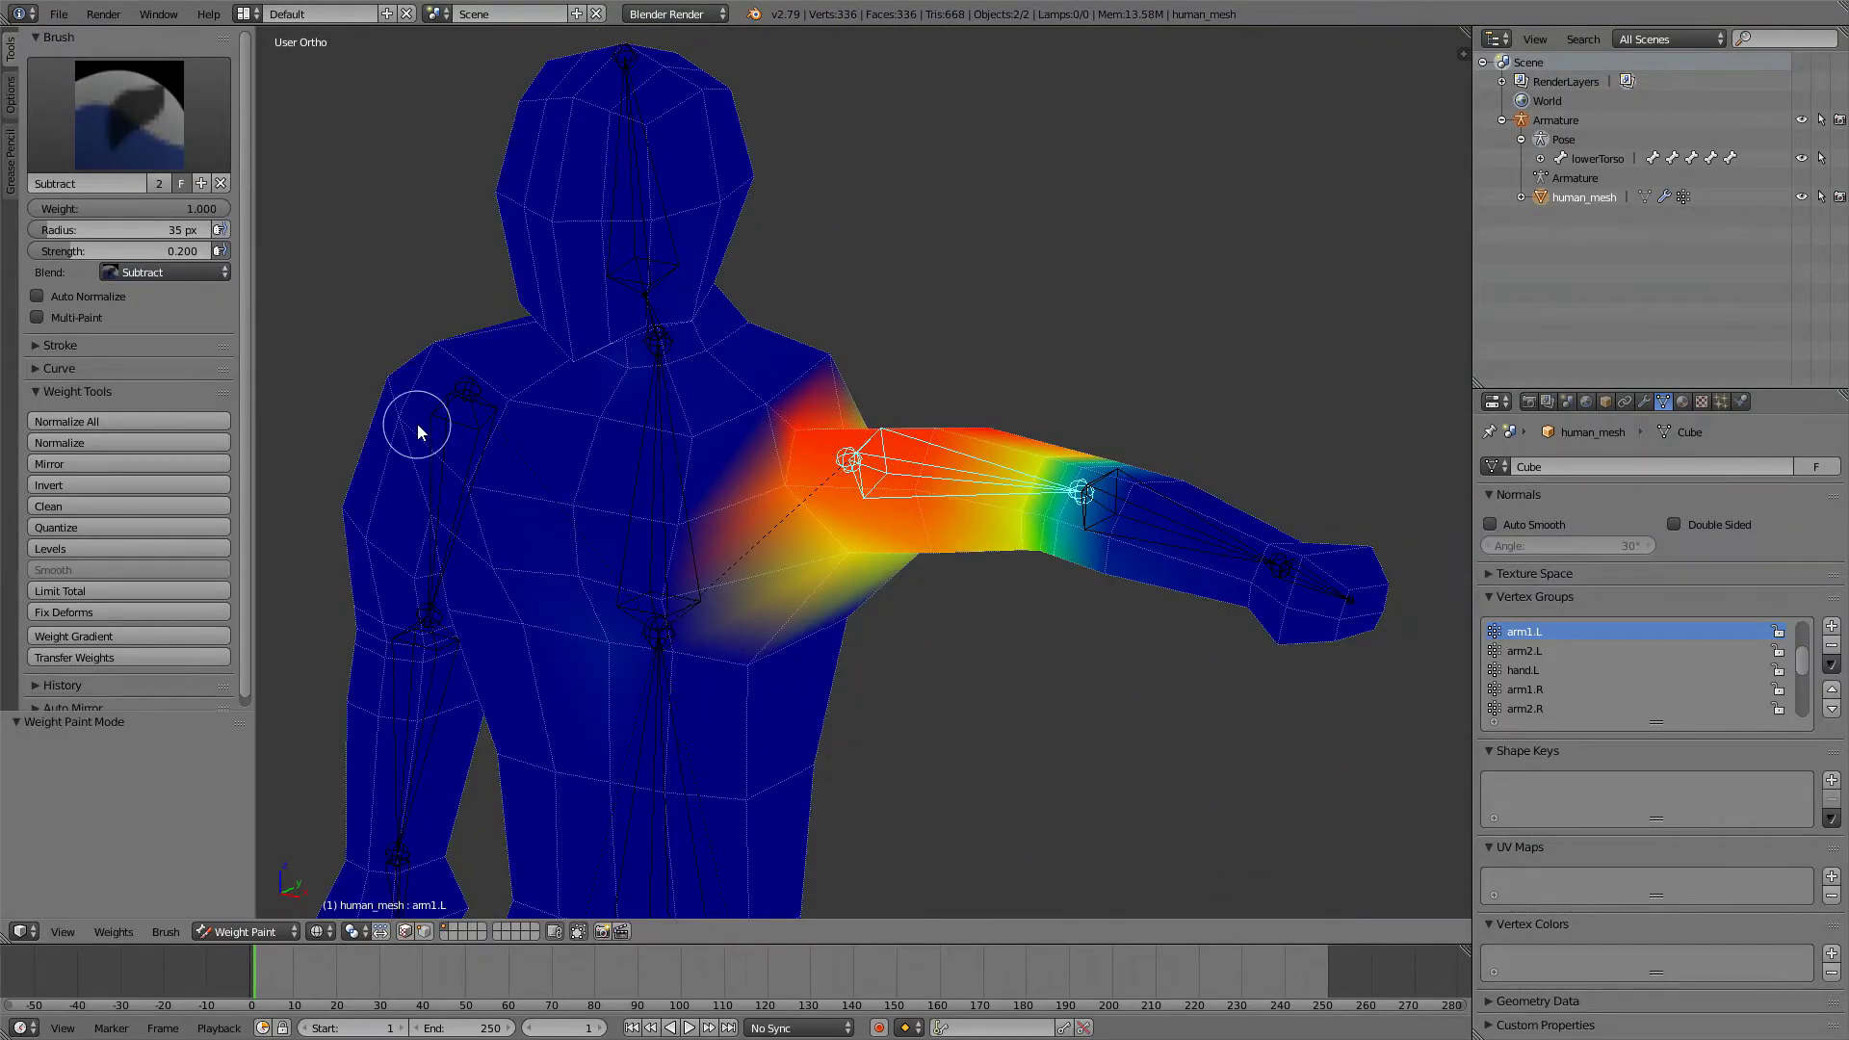
- Use the Add brush to paint arm1.L weight onto the top of the left shoulder, and test-rotate the bone
{"action": "scroll", "coordinate": [720, 418], "scroll_direction": "up", "scroll_amount": 2}
{"action": "left_click", "coordinate": [129, 120]}
{"action": "left_click", "coordinate": [82, 204]}
{"action": "left_click_drag", "start_coordinate": [702, 384], "coordinate": [862, 338]}
{"action": "middle_click_drag", "start_coordinate": [861, 338], "coordinate": [957, 324]}
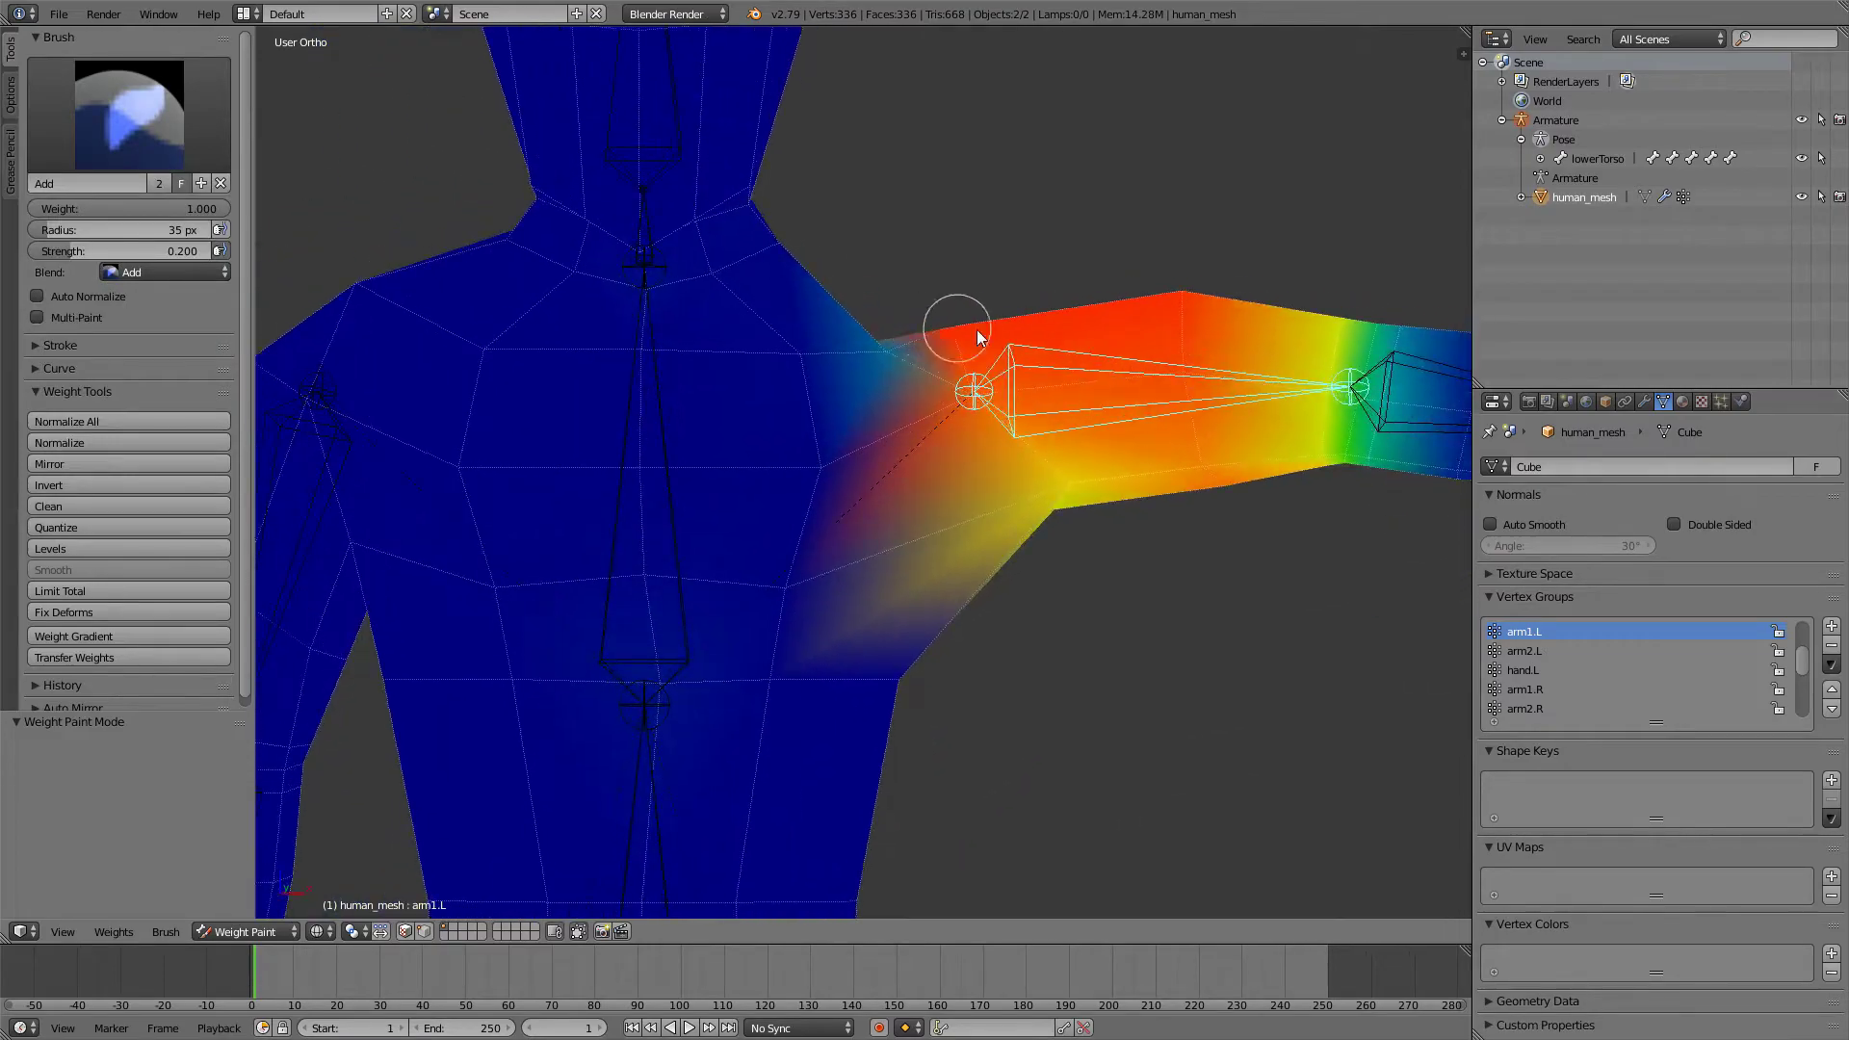
{"action": "scroll", "coordinate": [958, 324], "scroll_direction": "down", "scroll_amount": 3}
{"action": "key", "text": "r"}
{"action": "right_click", "coordinate": [1041, 454]}
- Switch back to the Subtract brush and reduce the arm1.L weight at the left shoulder joint
{"action": "left_click", "coordinate": [129, 121]}
{"action": "left_click", "coordinate": [77, 307]}
{"action": "middle_click_drag", "start_coordinate": [1079, 298], "coordinate": [814, 400]}
{"action": "scroll", "coordinate": [993, 450], "scroll_direction": "up", "scroll_amount": 3}
{"action": "mouse_move", "coordinate": [871, 491]}
{"action": "middle_mouse_down"}
{"action": "mouse_move", "coordinate": [1059, 462]}
{"action": "mouse_move", "coordinate": [975, 424]}
{"action": "middle_mouse_up"}
{"action": "left_click", "coordinate": [936, 445]}
- Try several rotations of the raised left upper arm bone to check the shoulder deformation
{"action": "key", "text": "r"}
{"action": "right_click", "coordinate": [1176, 549]}
{"action": "key", "text": "r"}
{"action": "right_click", "coordinate": [649, 688]}
{"action": "key", "text": "r"}
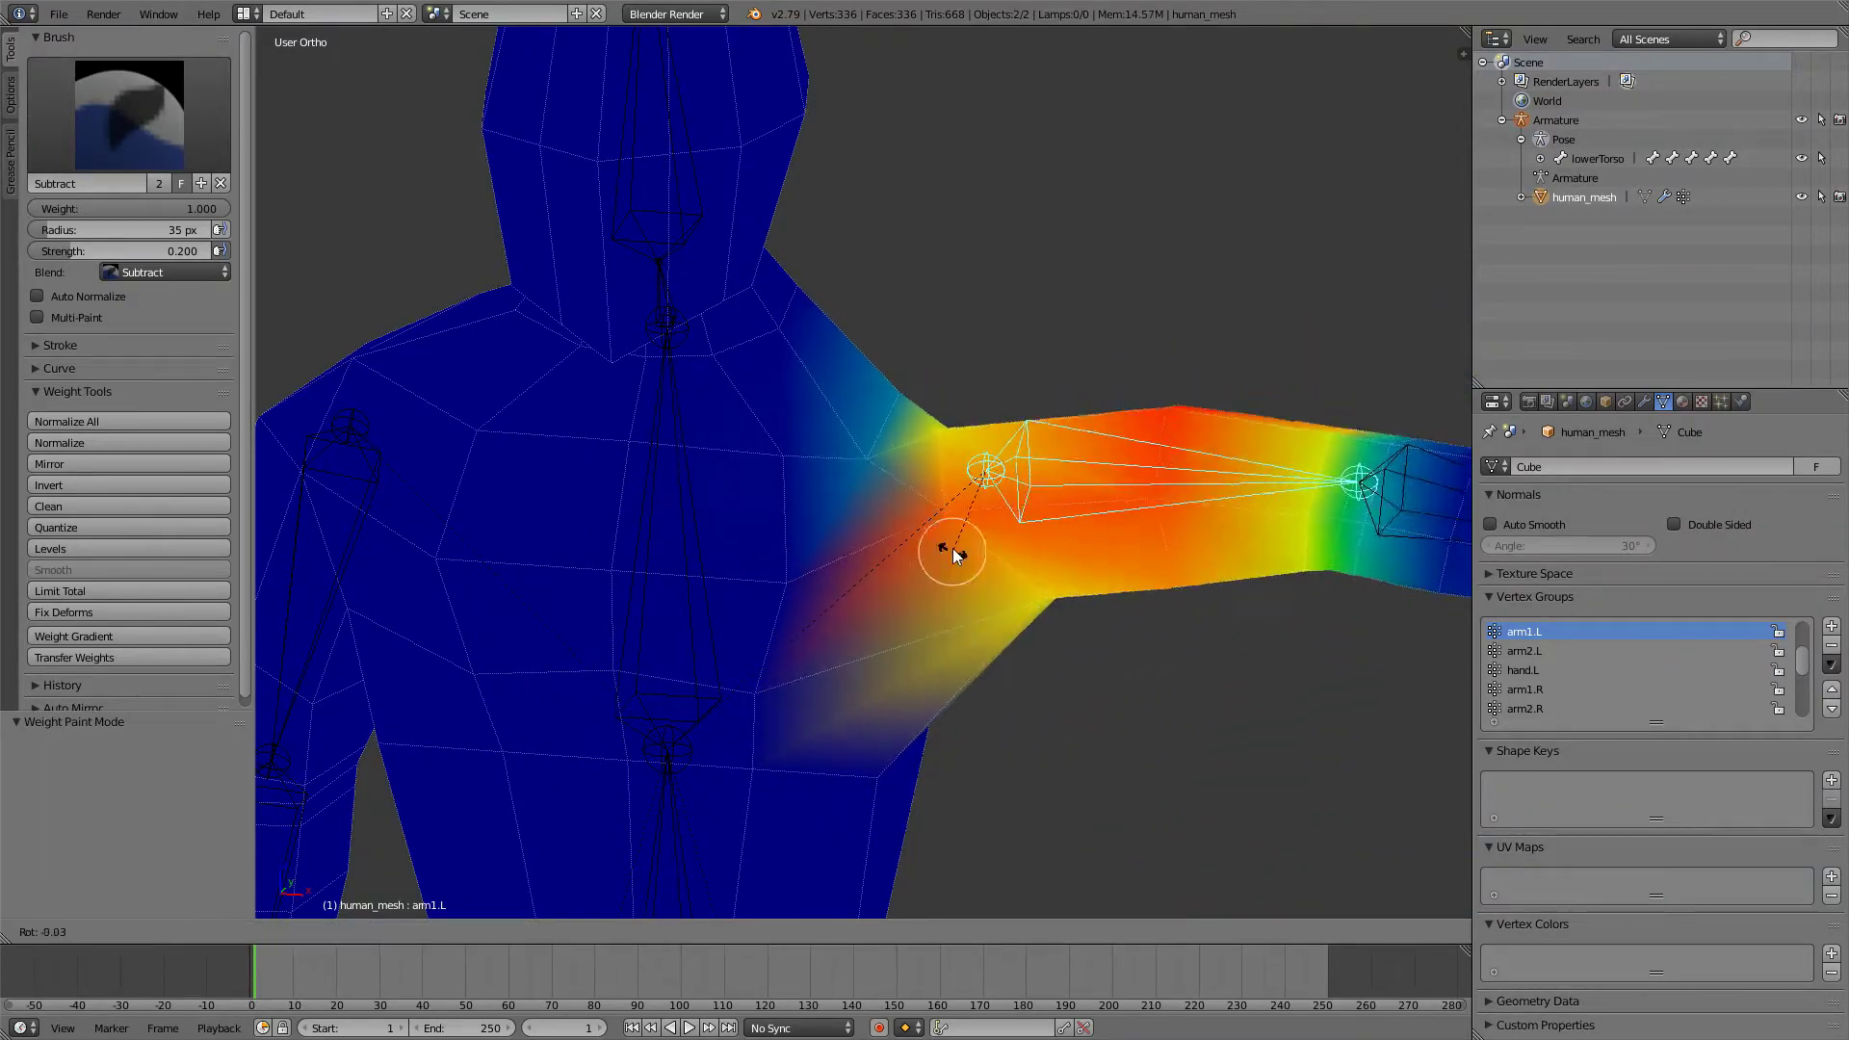
{"action": "right_click", "coordinate": [1026, 539]}
- Clear the left upper arm bone's rotation in solid display and rotate it about -68.2° around global Y
{"action": "middle_click_drag", "start_coordinate": [1027, 539], "coordinate": [1001, 483]}
{"action": "scroll", "coordinate": [1002, 483], "scroll_direction": "down", "scroll_amount": 5}
{"action": "key", "text": "KP_1"}
{"action": "key", "text": "r"}
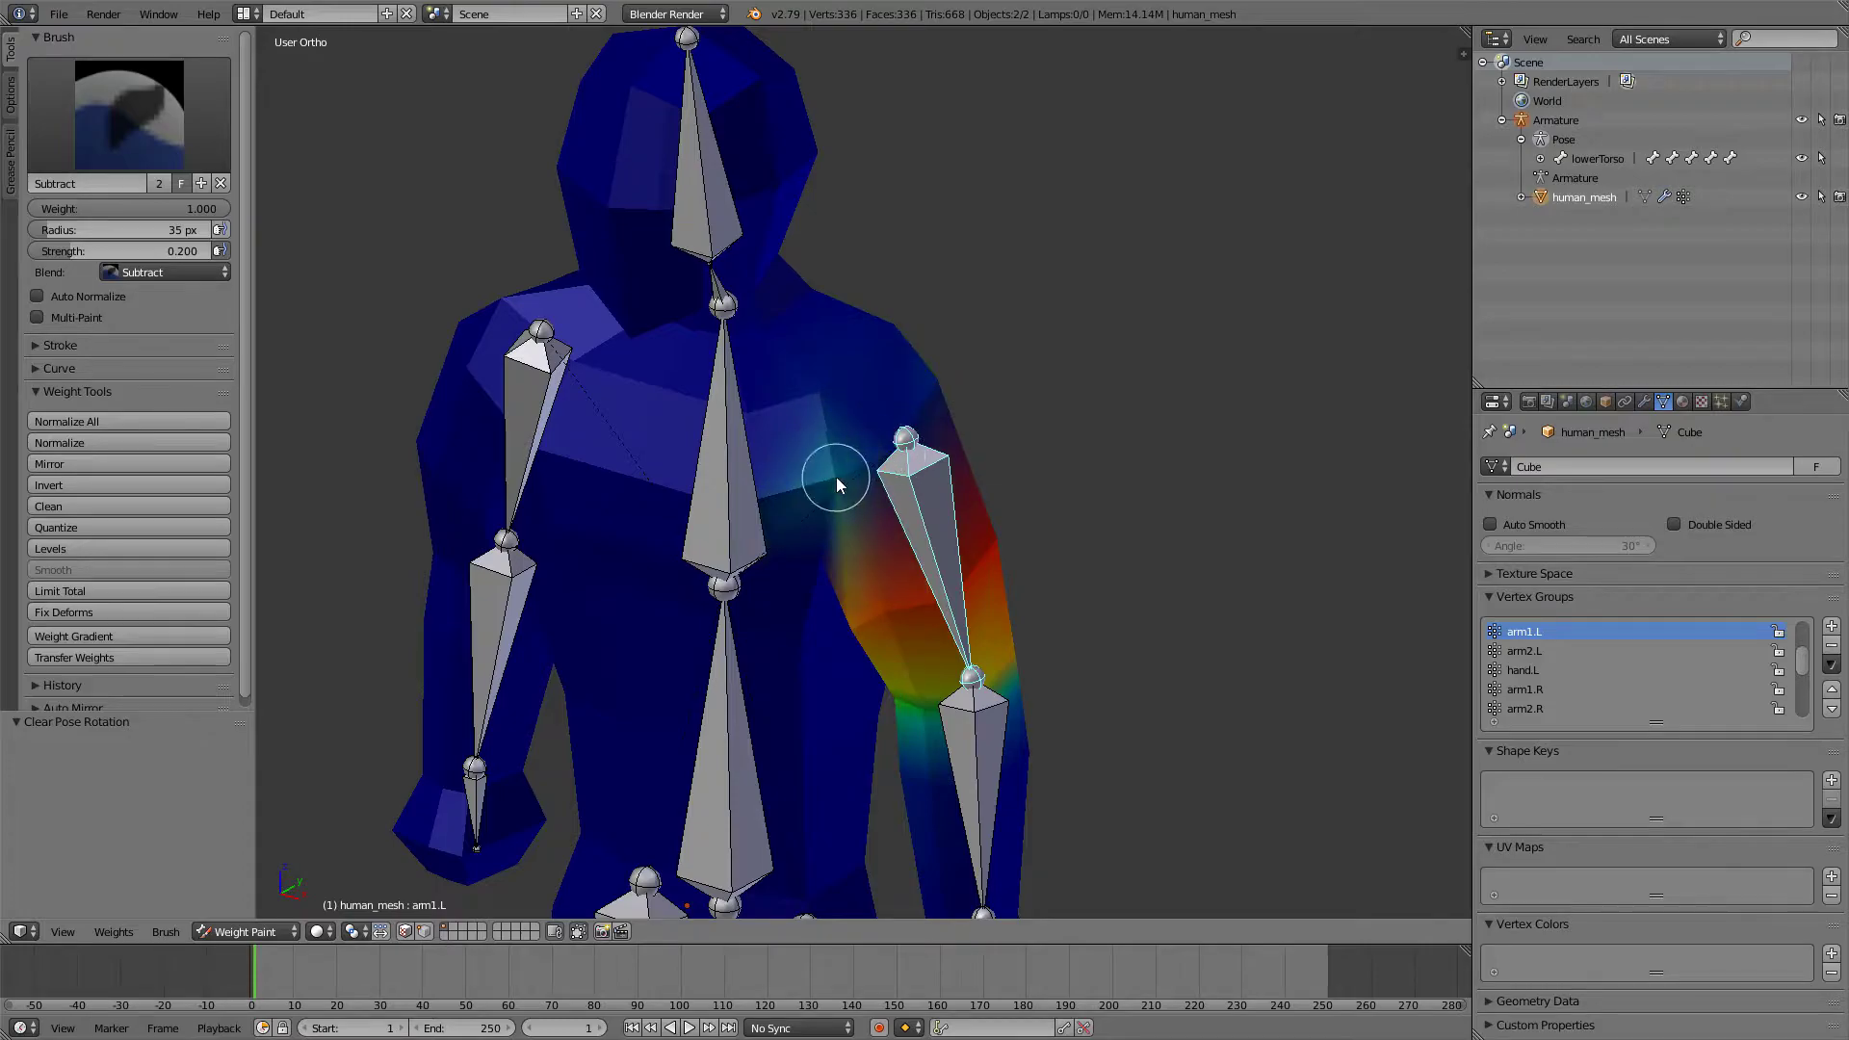
{"action": "key", "text": "r"}
{"action": "key", "text": "y"}
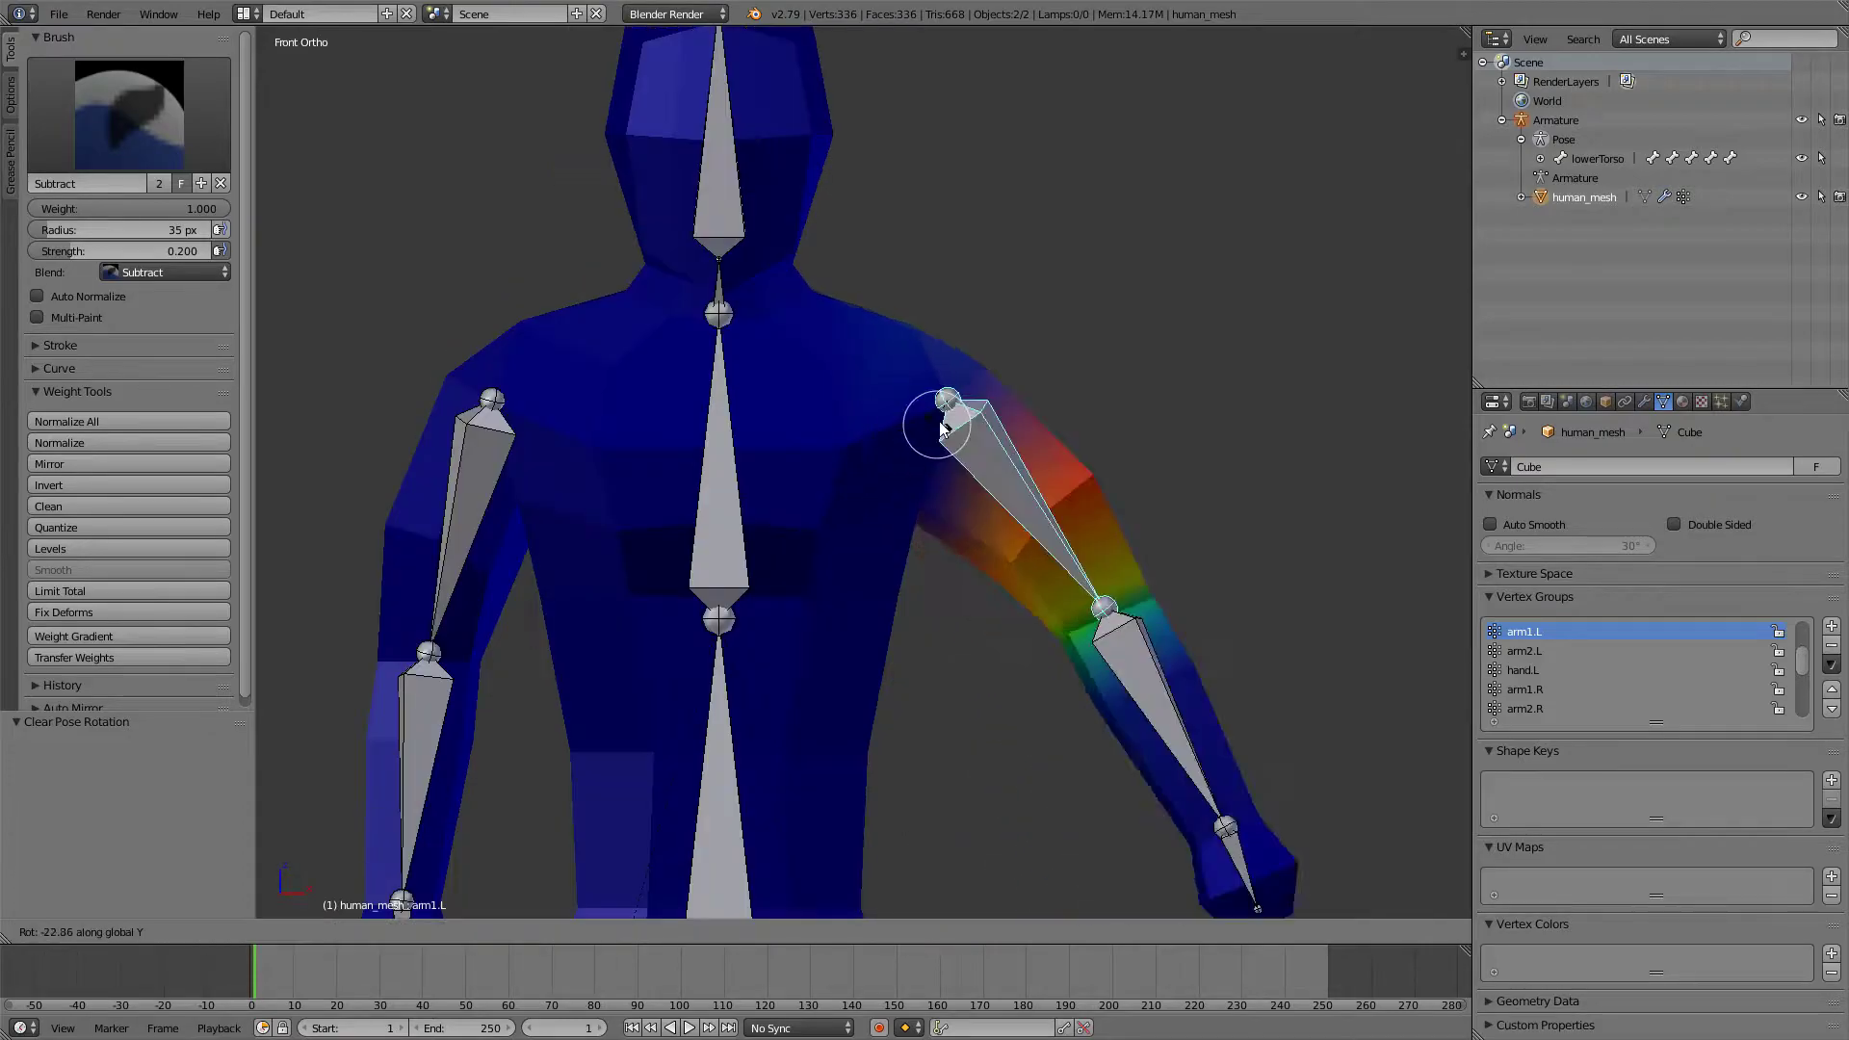
{"action": "left_click", "coordinate": [958, 430]}
- Subtract arm1.L weight from the upper back near the left shoulder, and rotate the bone back down 76° around Y
{"action": "middle_click_drag", "start_coordinate": [957, 430], "coordinate": [609, 496]}
{"action": "left_click_drag", "start_coordinate": [867, 445], "coordinate": [900, 395]}
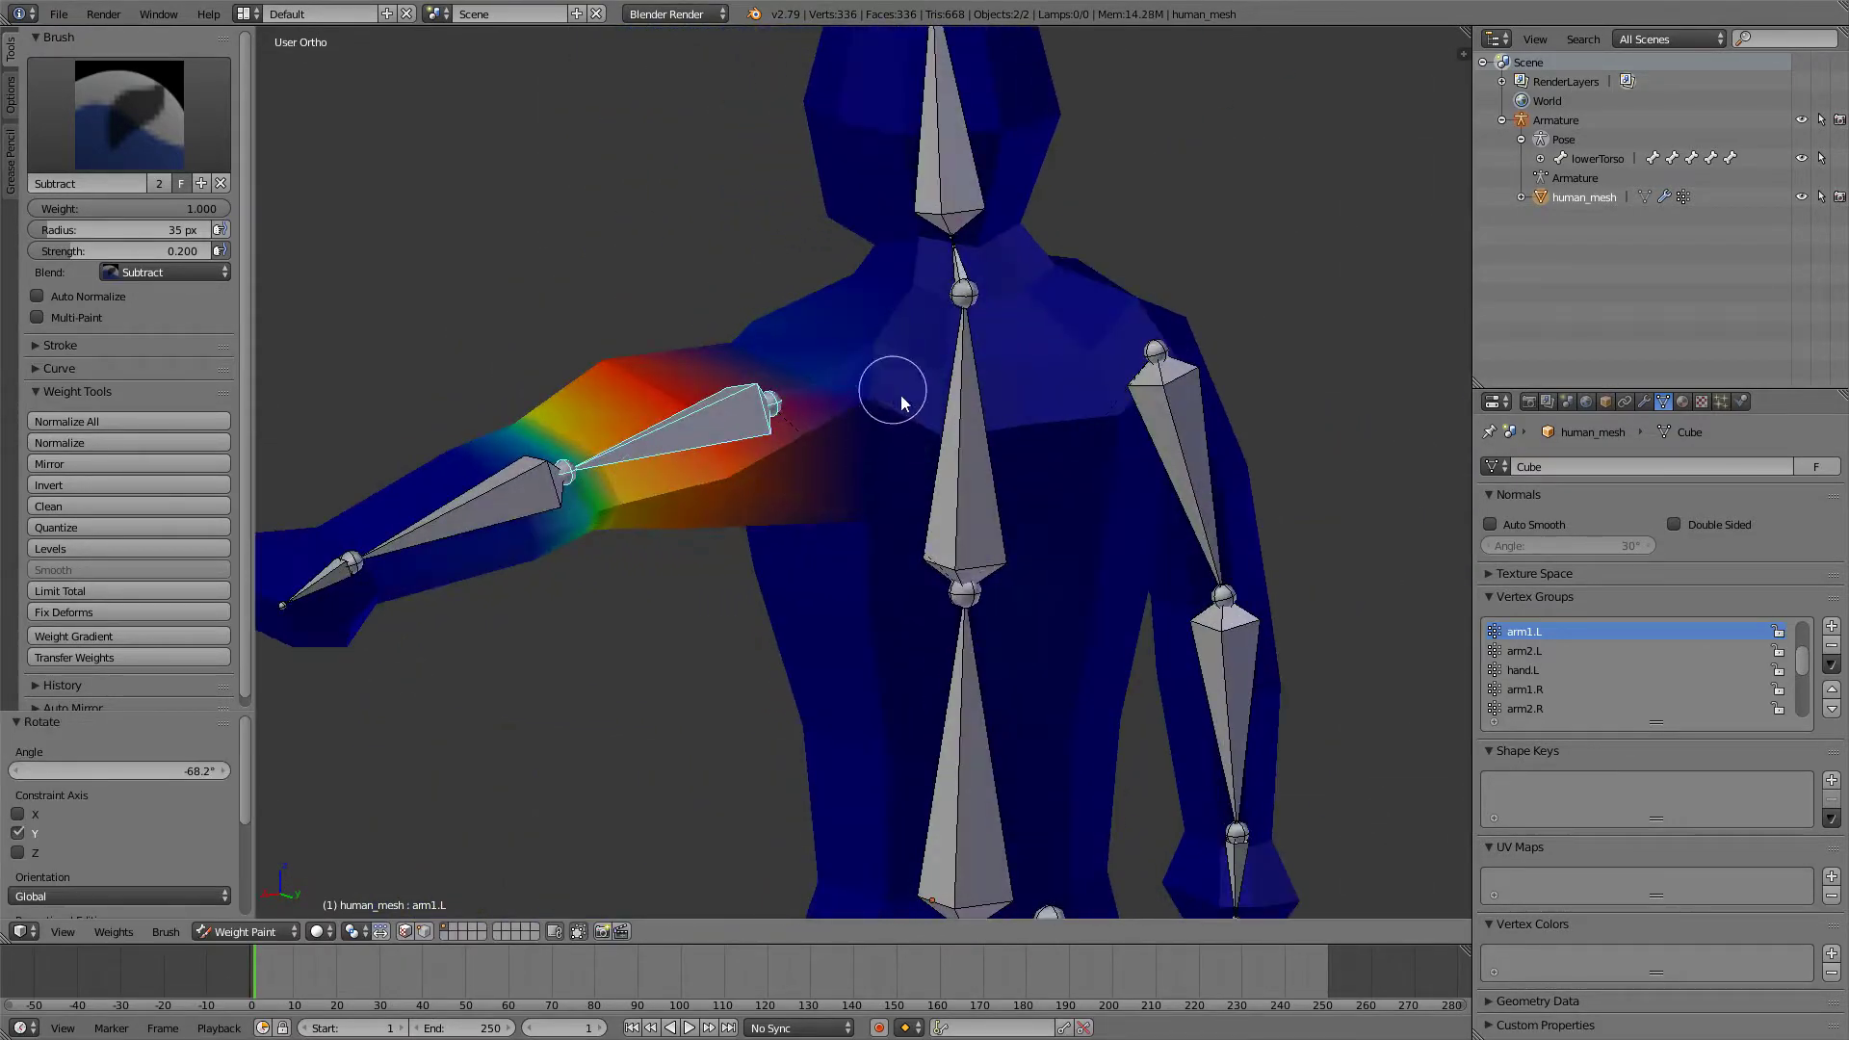
{"action": "middle_click_drag", "start_coordinate": [900, 395], "coordinate": [1079, 260]}
{"action": "key", "text": "r"}
{"action": "key", "text": "y"}
{"action": "left_click", "coordinate": [1136, 422]}
- Test the shoulder by rotating the left upper arm bone about -81.8° around global Y and back down about 75°
{"action": "key", "text": "KP_1"}
{"action": "key", "text": "r"}
{"action": "key", "text": "y"}
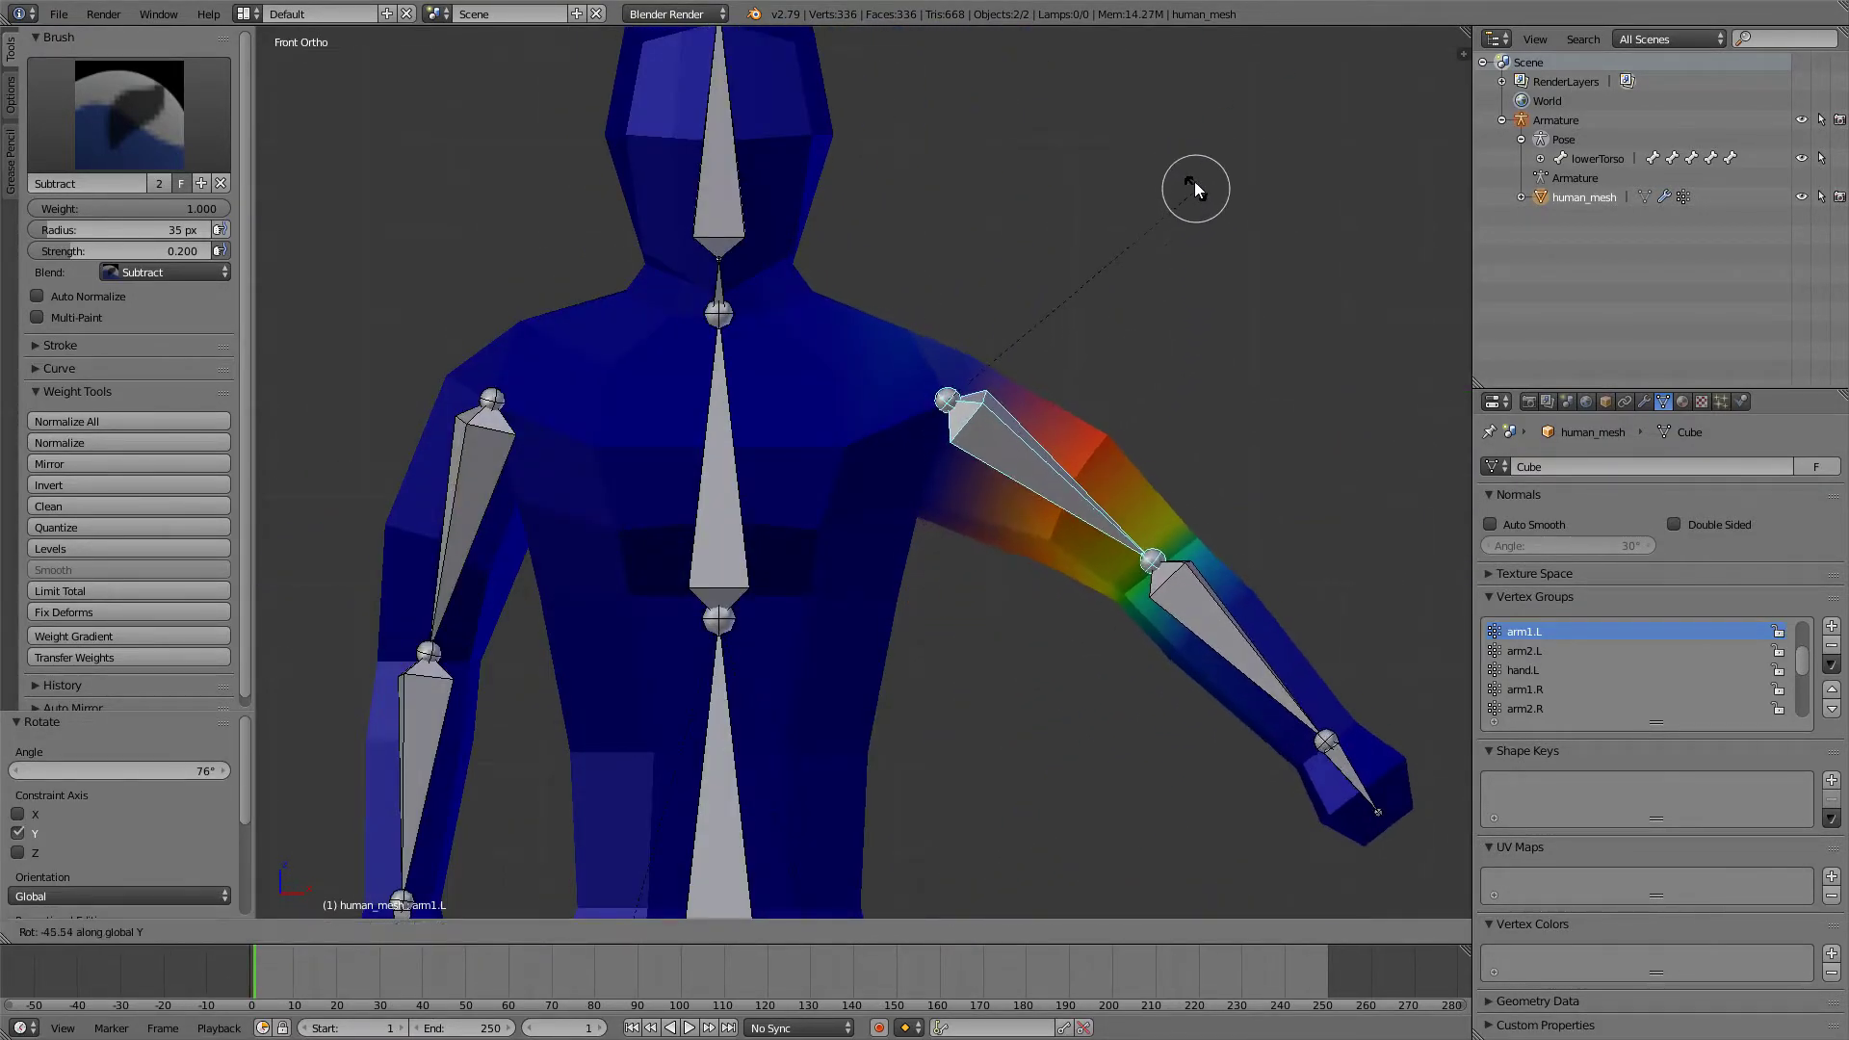
{"action": "left_click", "coordinate": [1107, 599]}
{"action": "scroll", "coordinate": [1108, 599], "scroll_direction": "down", "scroll_amount": 5}
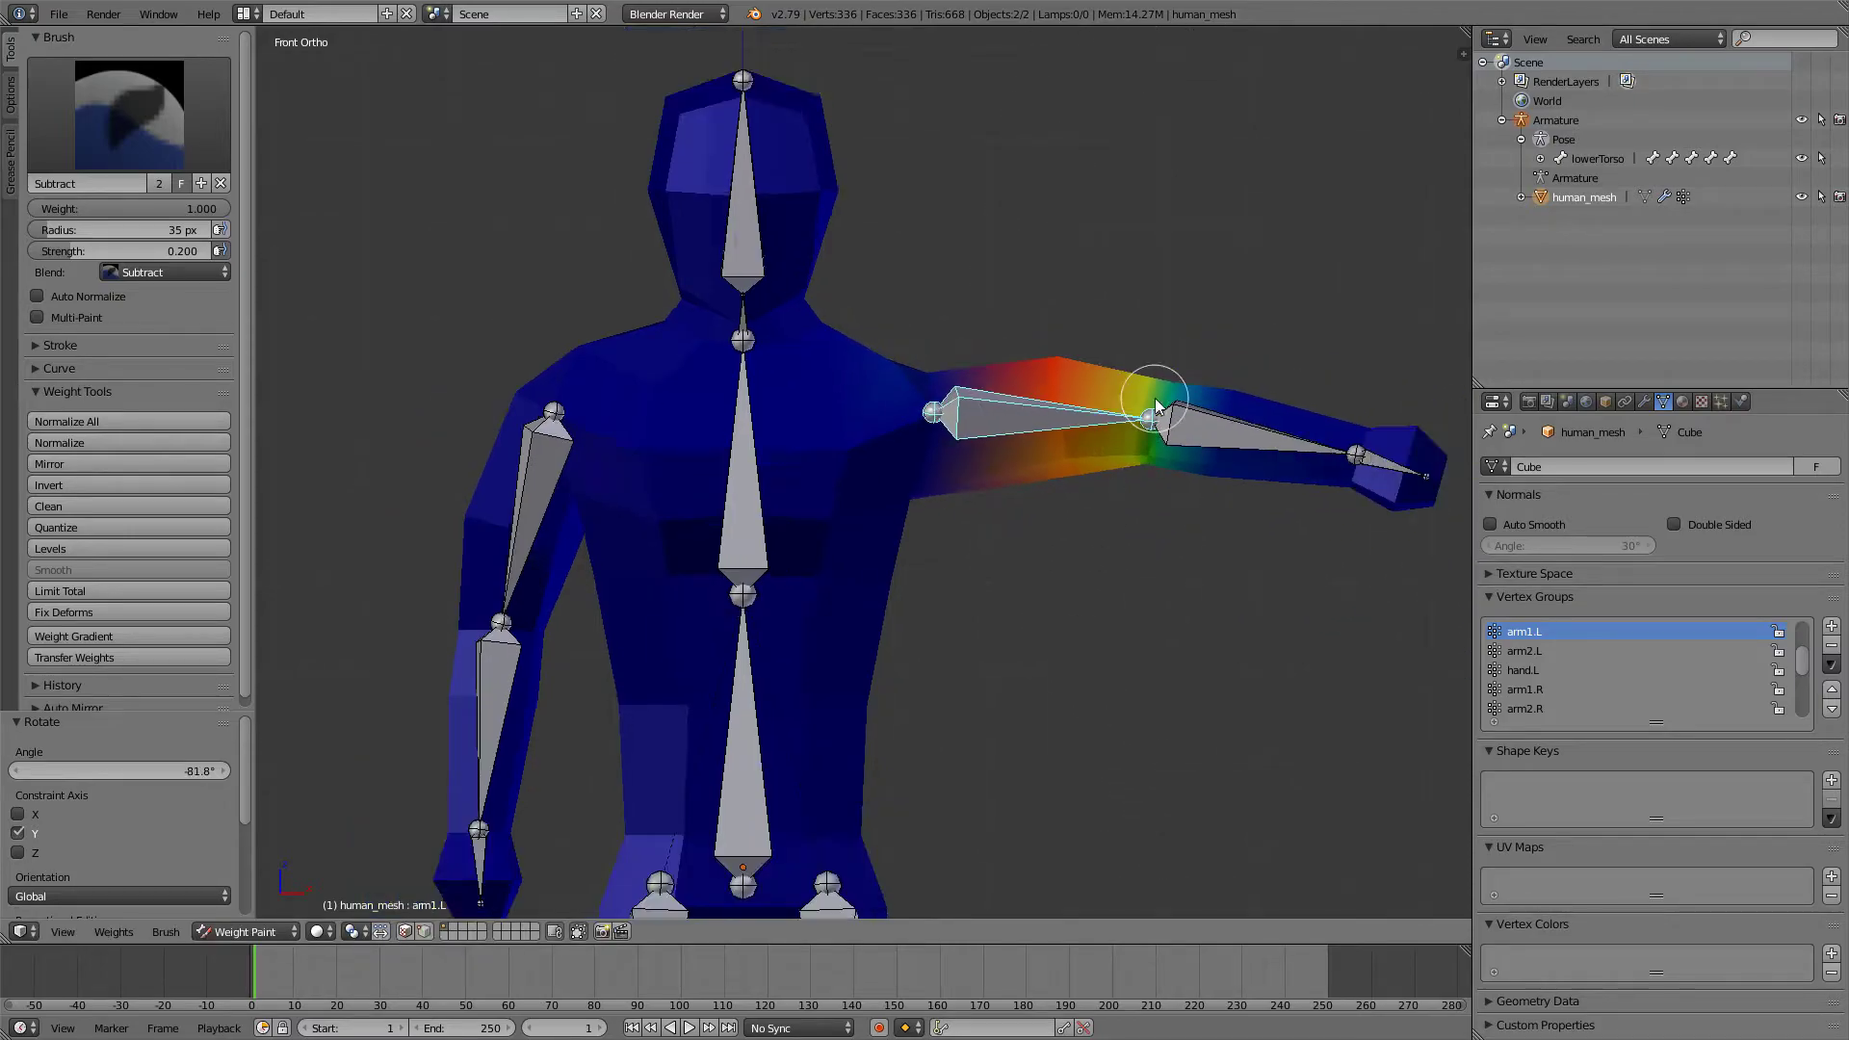
{"action": "scroll", "coordinate": [1034, 517], "scroll_direction": "up", "scroll_amount": 5}
{"action": "left_click_drag", "start_coordinate": [1093, 444], "coordinate": [1072, 514]}
{"action": "key", "text": "r"}
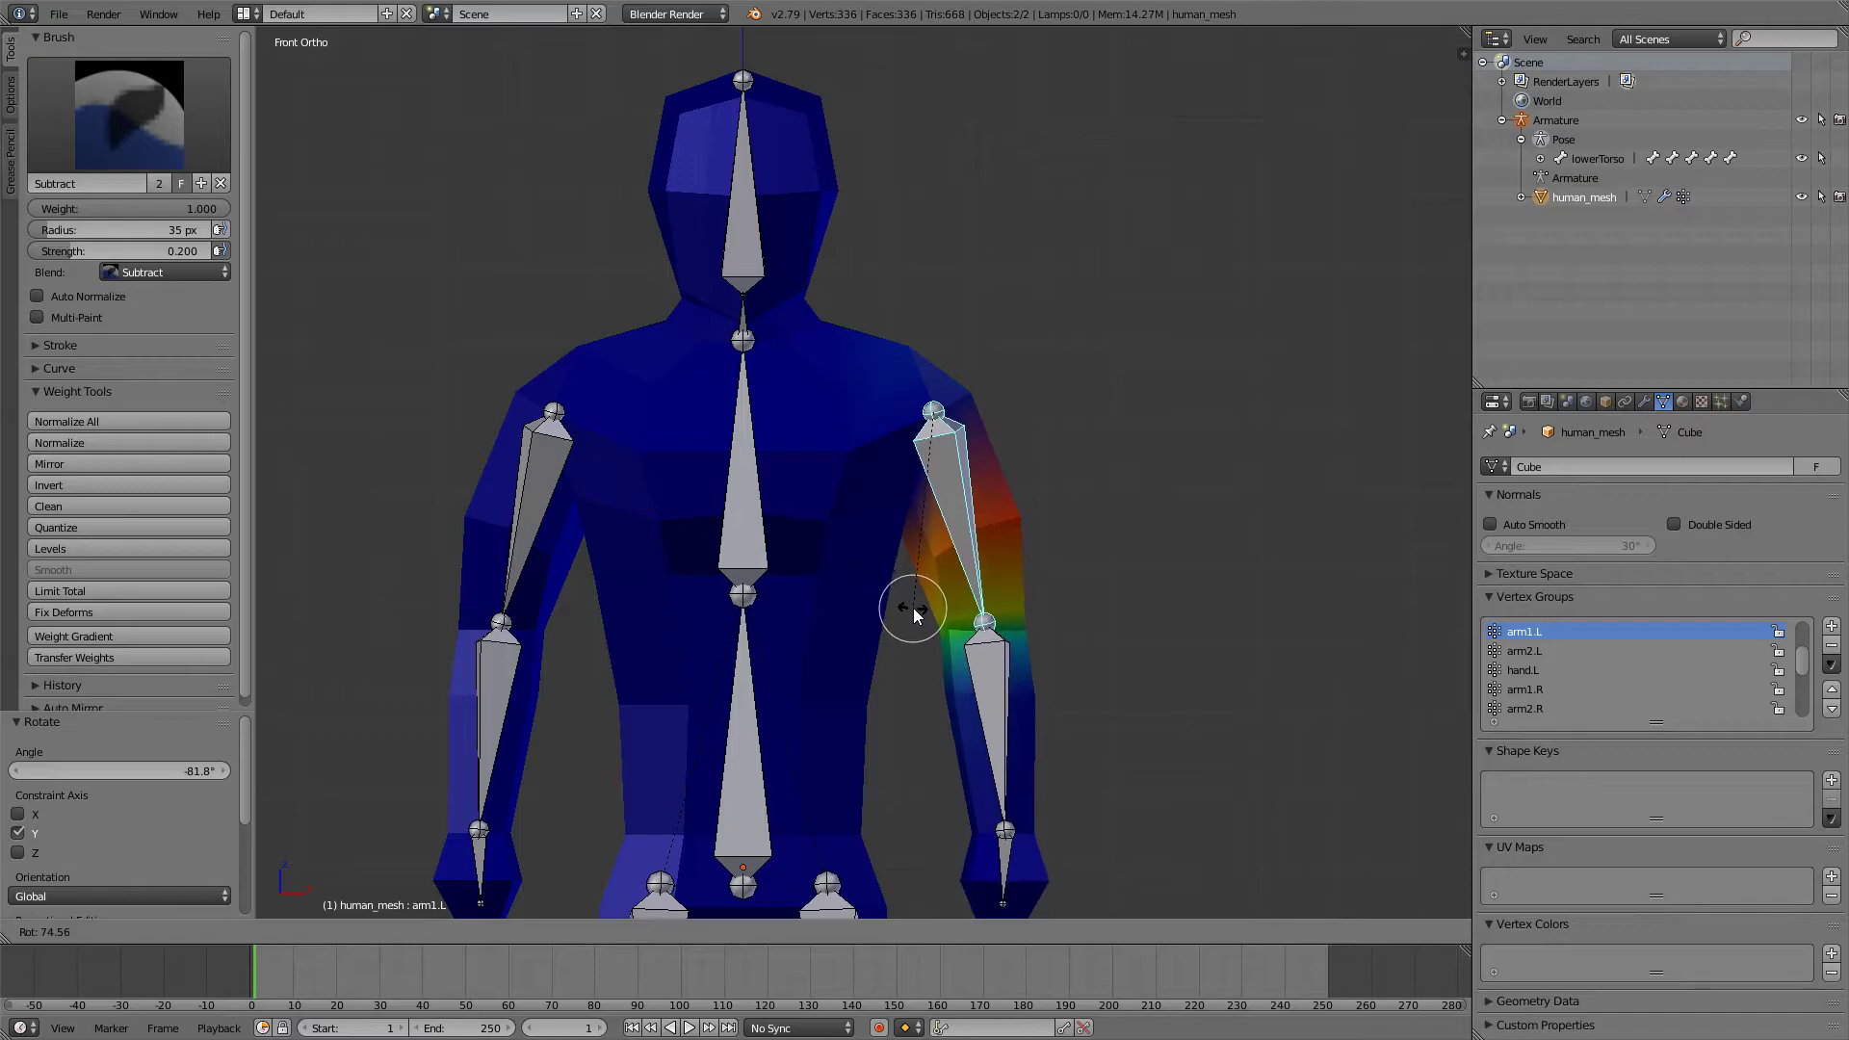
{"action": "left_click", "coordinate": [912, 608]}
- Examine the mesh topology around the left shoulder in Edit Mode and return to Weight Paint mode
{"action": "key", "text": "Tab"}
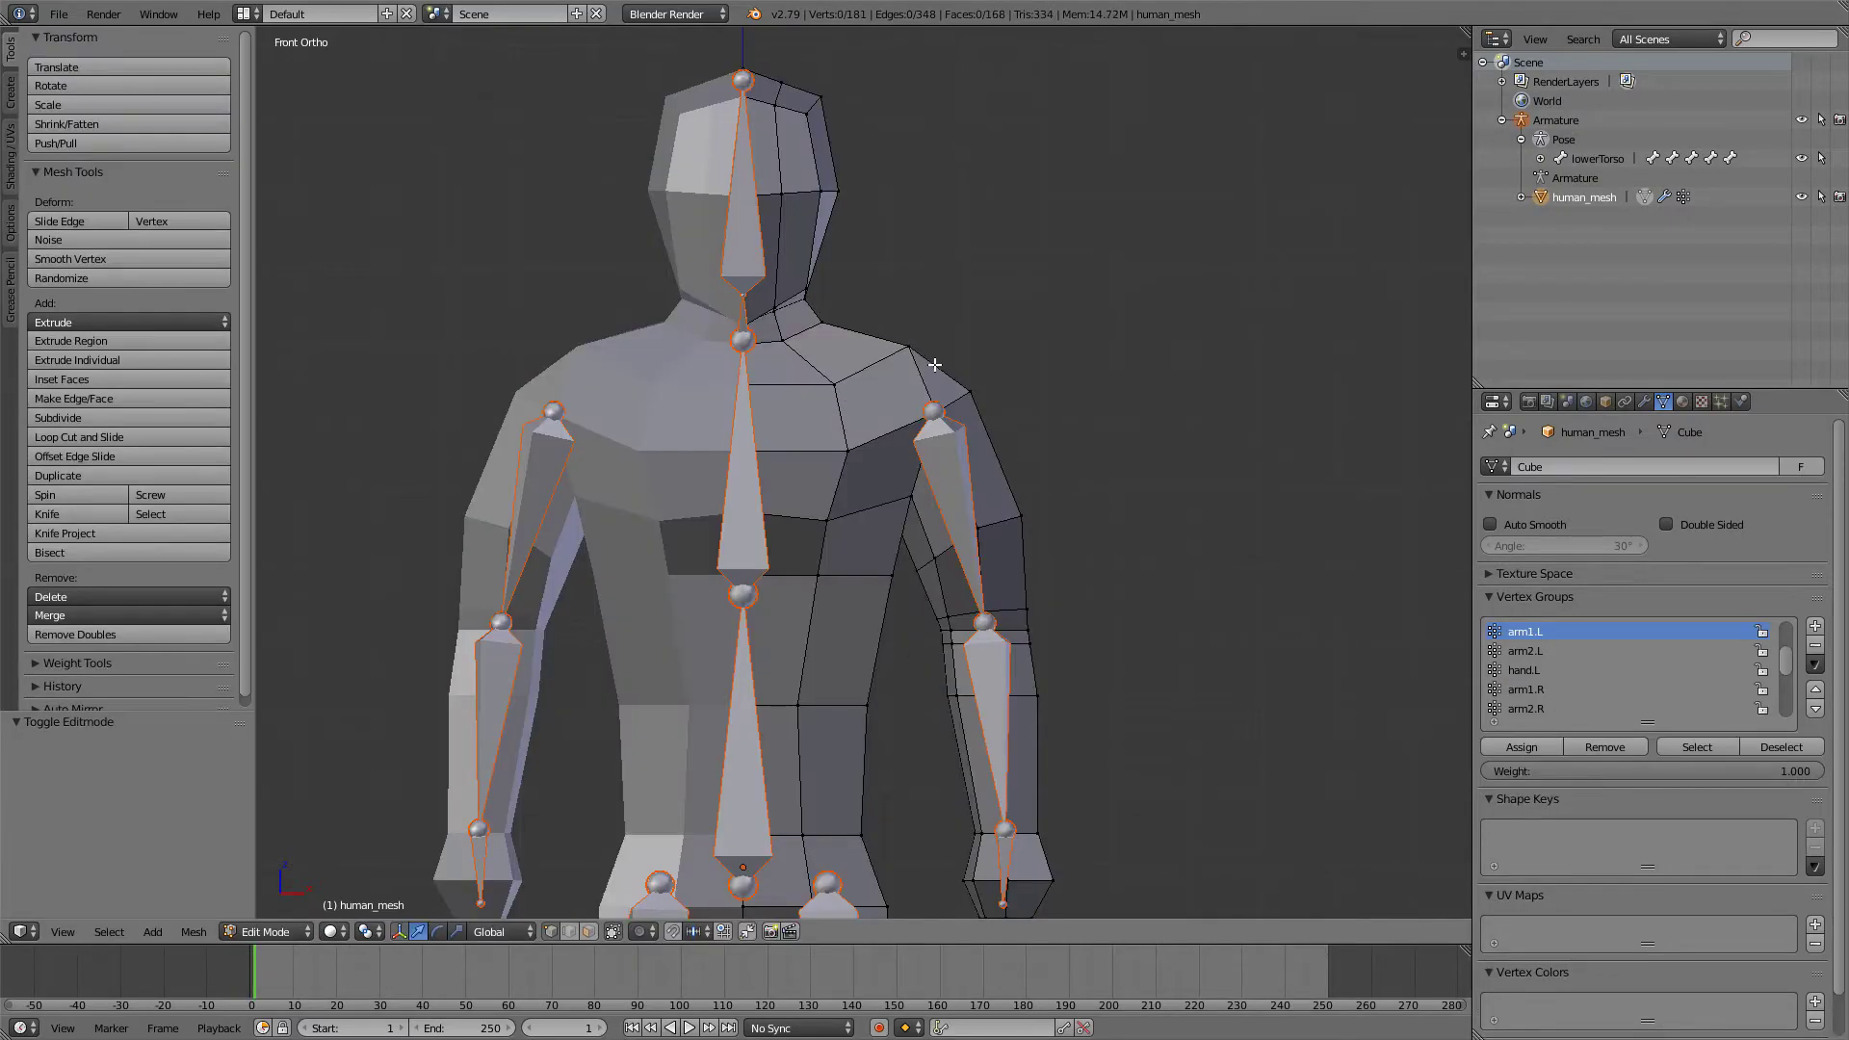
{"action": "key", "text": "Tab"}
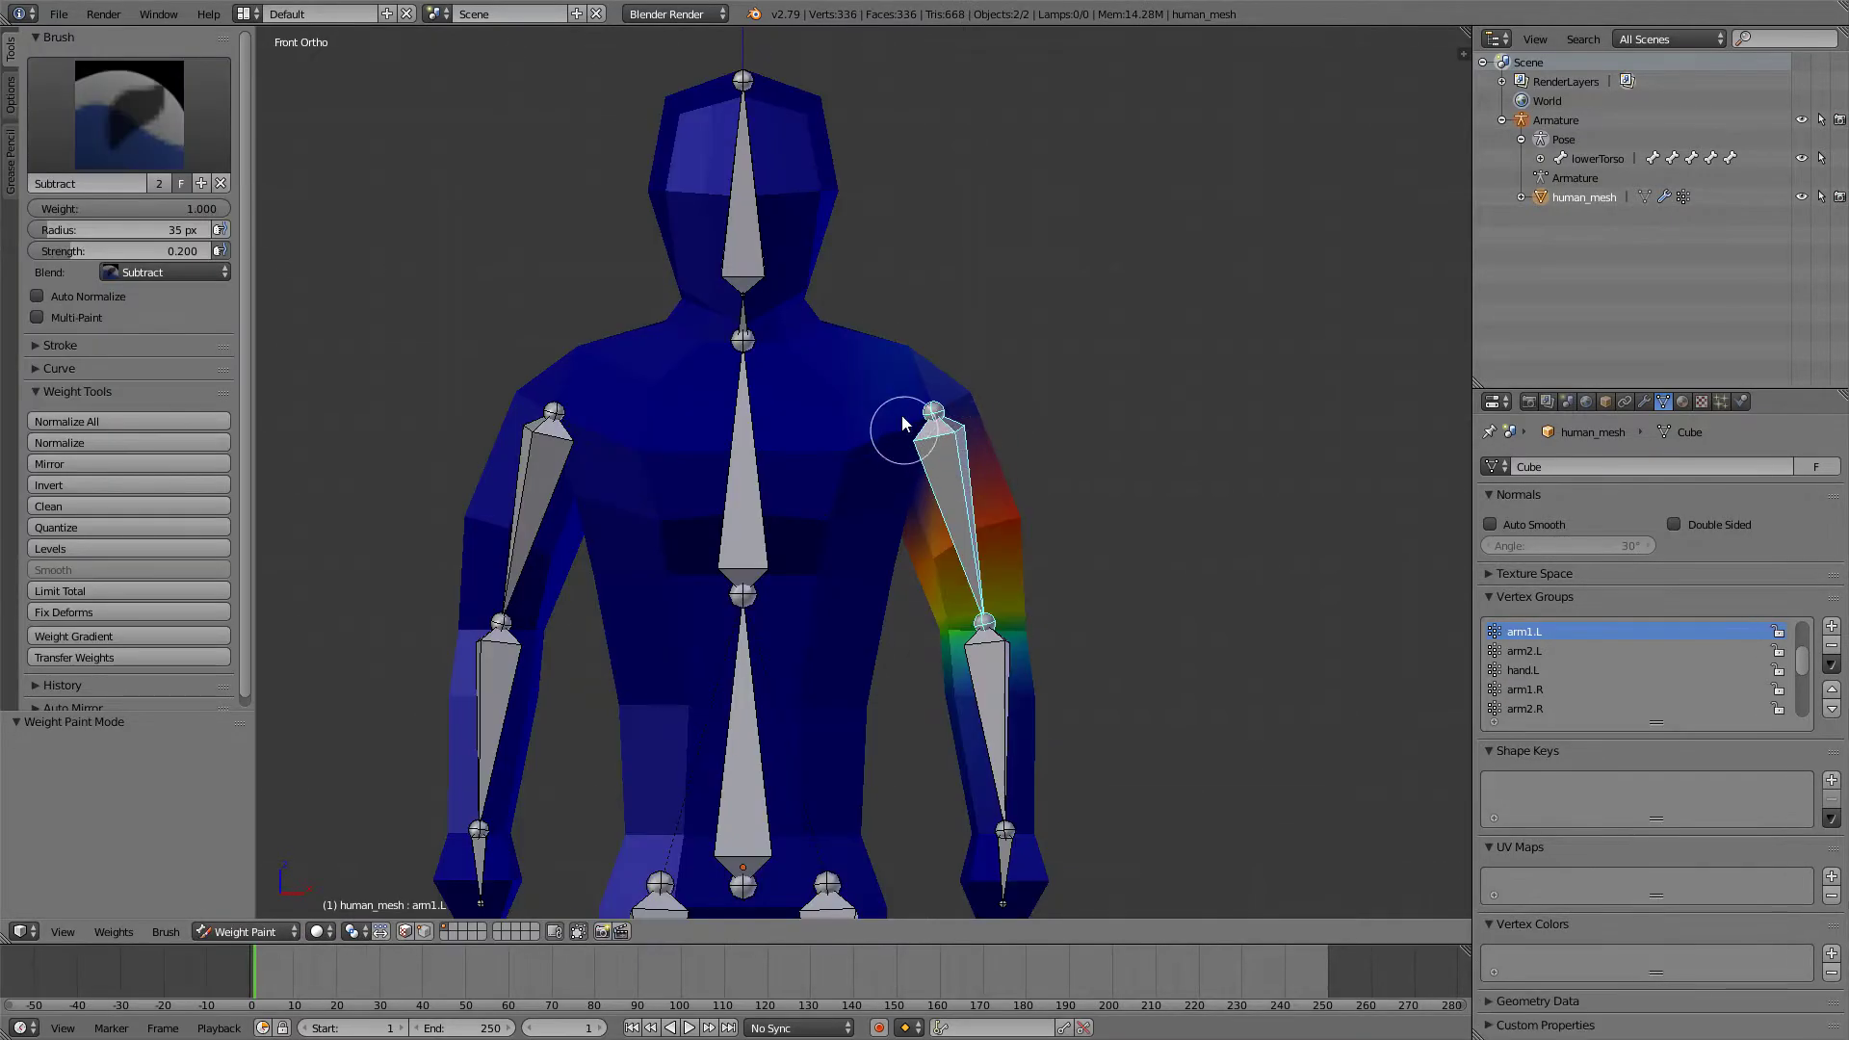
{"action": "key", "text": "Tab"}
{"action": "mouse_move", "coordinate": [856, 325]}
{"action": "middle_mouse_down"}
{"action": "mouse_move", "coordinate": [886, 357]}
{"action": "mouse_move", "coordinate": [878, 339]}
{"action": "middle_mouse_up"}
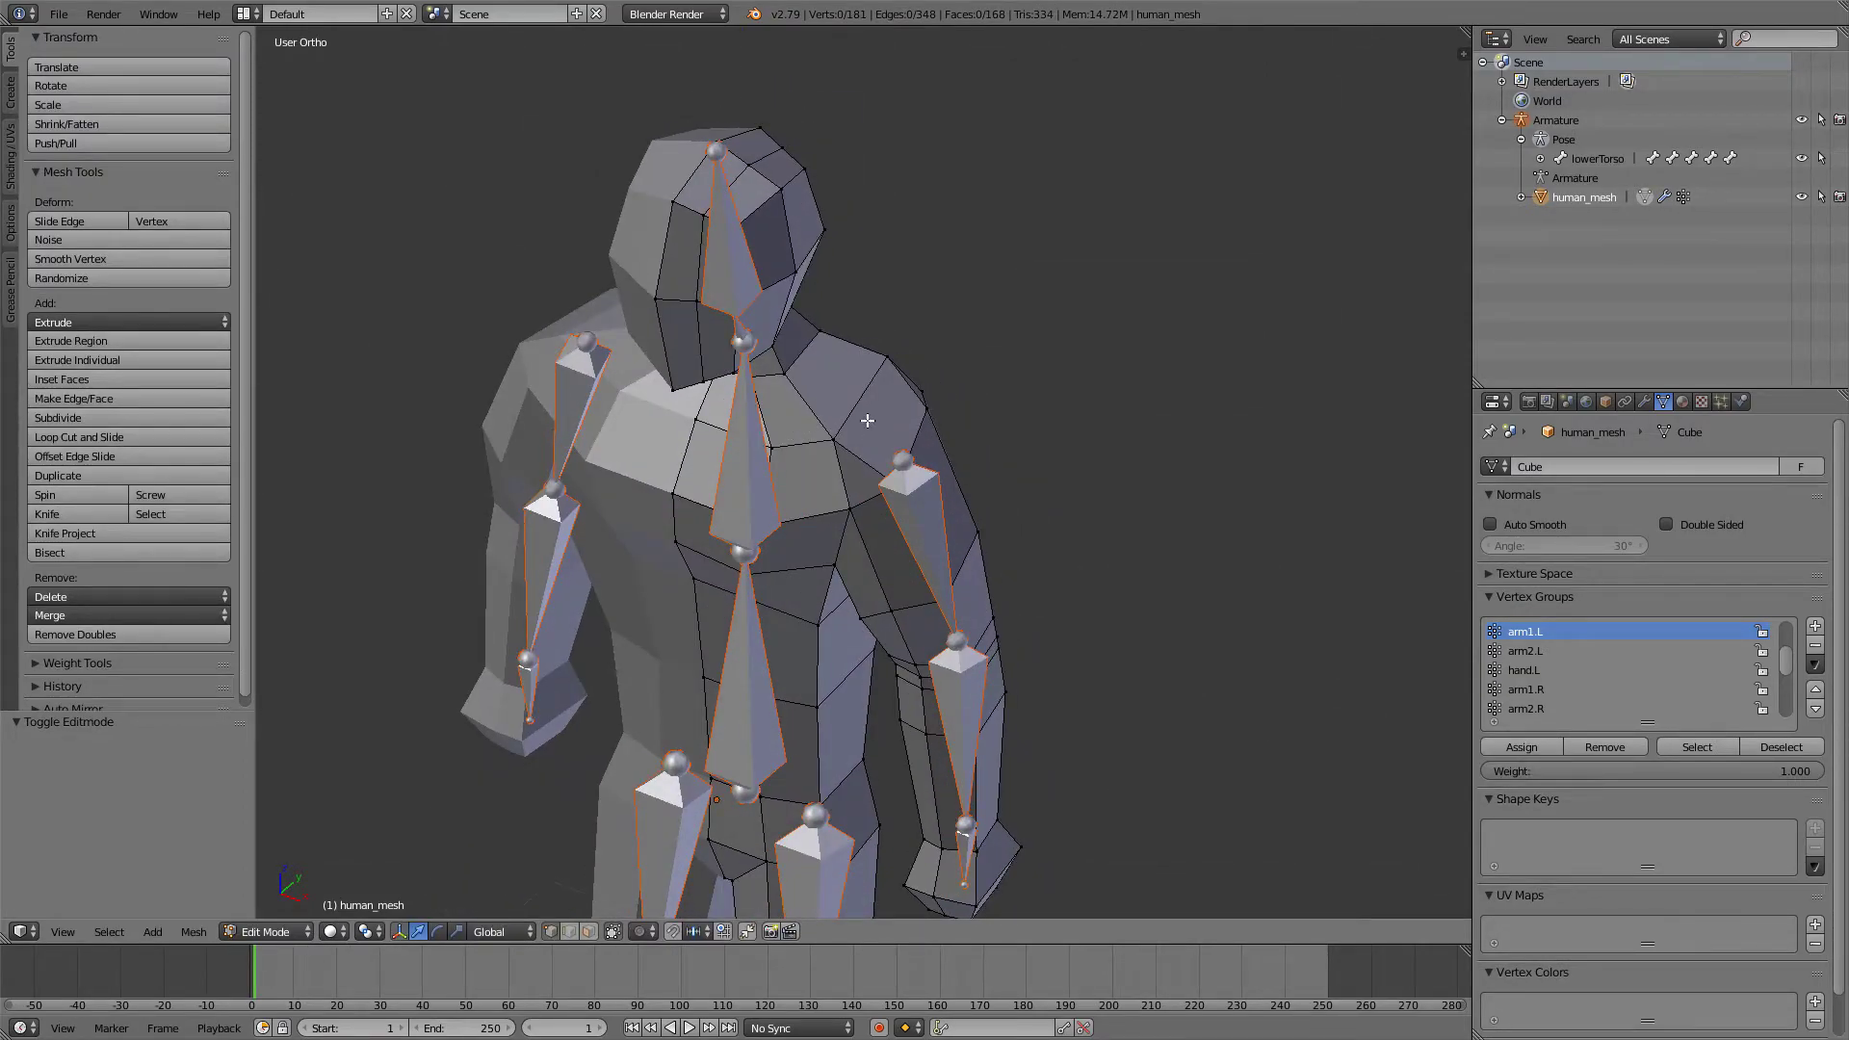
{"action": "mouse_move", "coordinate": [866, 421]}
{"action": "middle_mouse_down"}
{"action": "mouse_move", "coordinate": [838, 414]}
{"action": "mouse_move", "coordinate": [826, 434]}
{"action": "mouse_move", "coordinate": [916, 392]}
{"action": "mouse_move", "coordinate": [928, 434]}
{"action": "mouse_move", "coordinate": [973, 445]}
{"action": "middle_mouse_up"}
{"action": "key", "text": "Tab"}
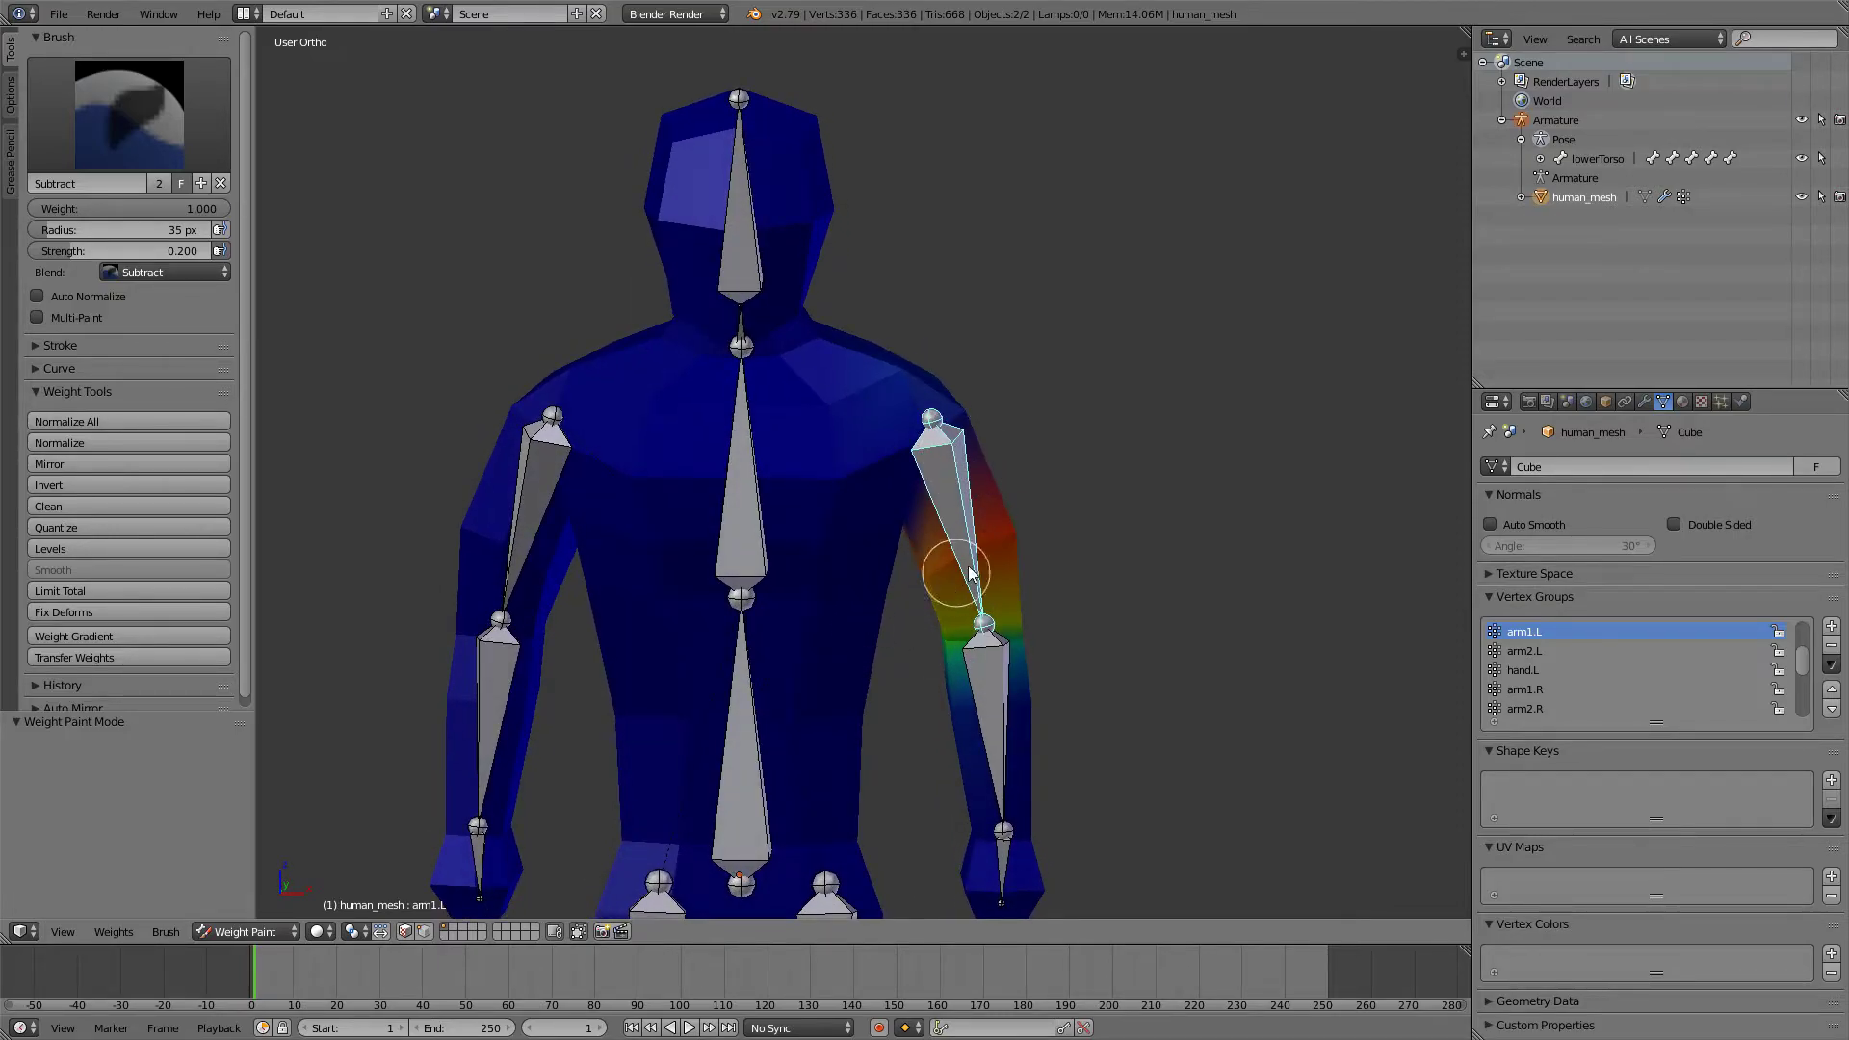
- Rotate the left upper arm bone about -57° around global Y to check the raised shoulder
{"action": "key", "text": "r"}
{"action": "key", "text": "y"}
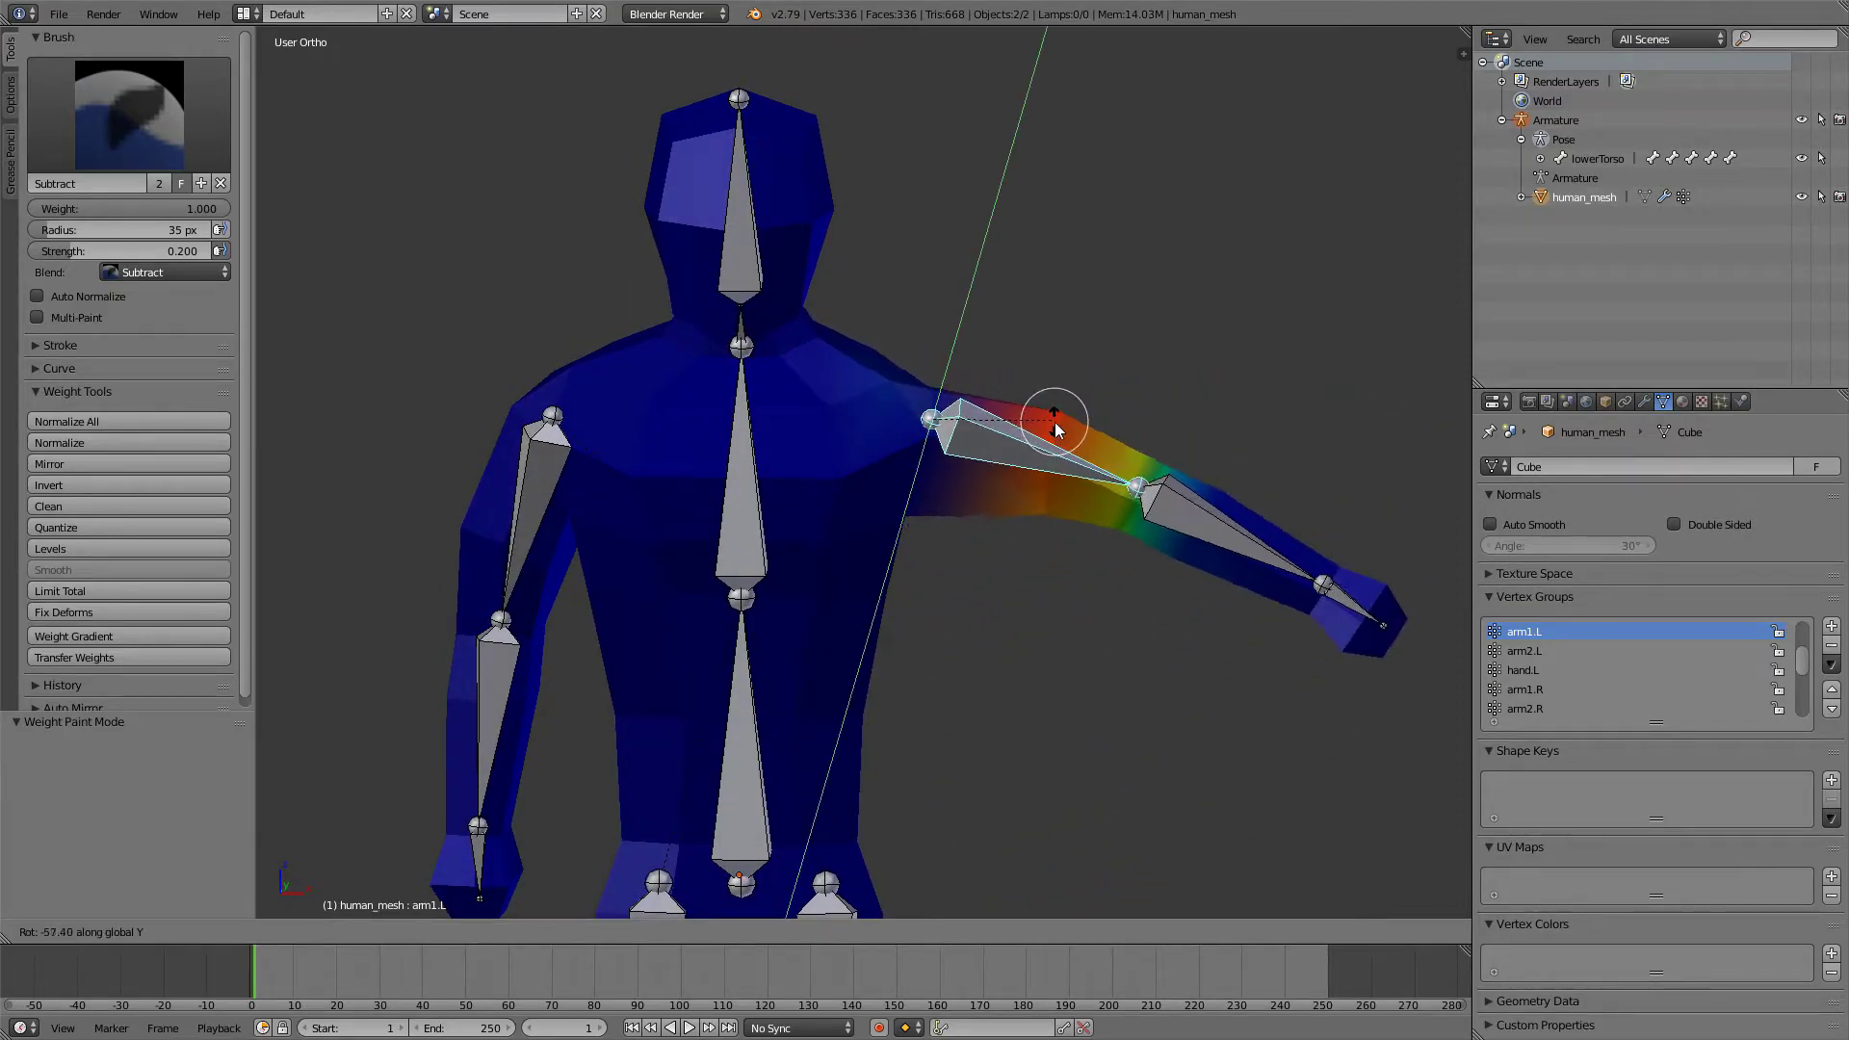
{"action": "left_click", "coordinate": [1055, 422]}
{"action": "middle_click_drag", "start_coordinate": [1021, 440], "coordinate": [991, 458]}
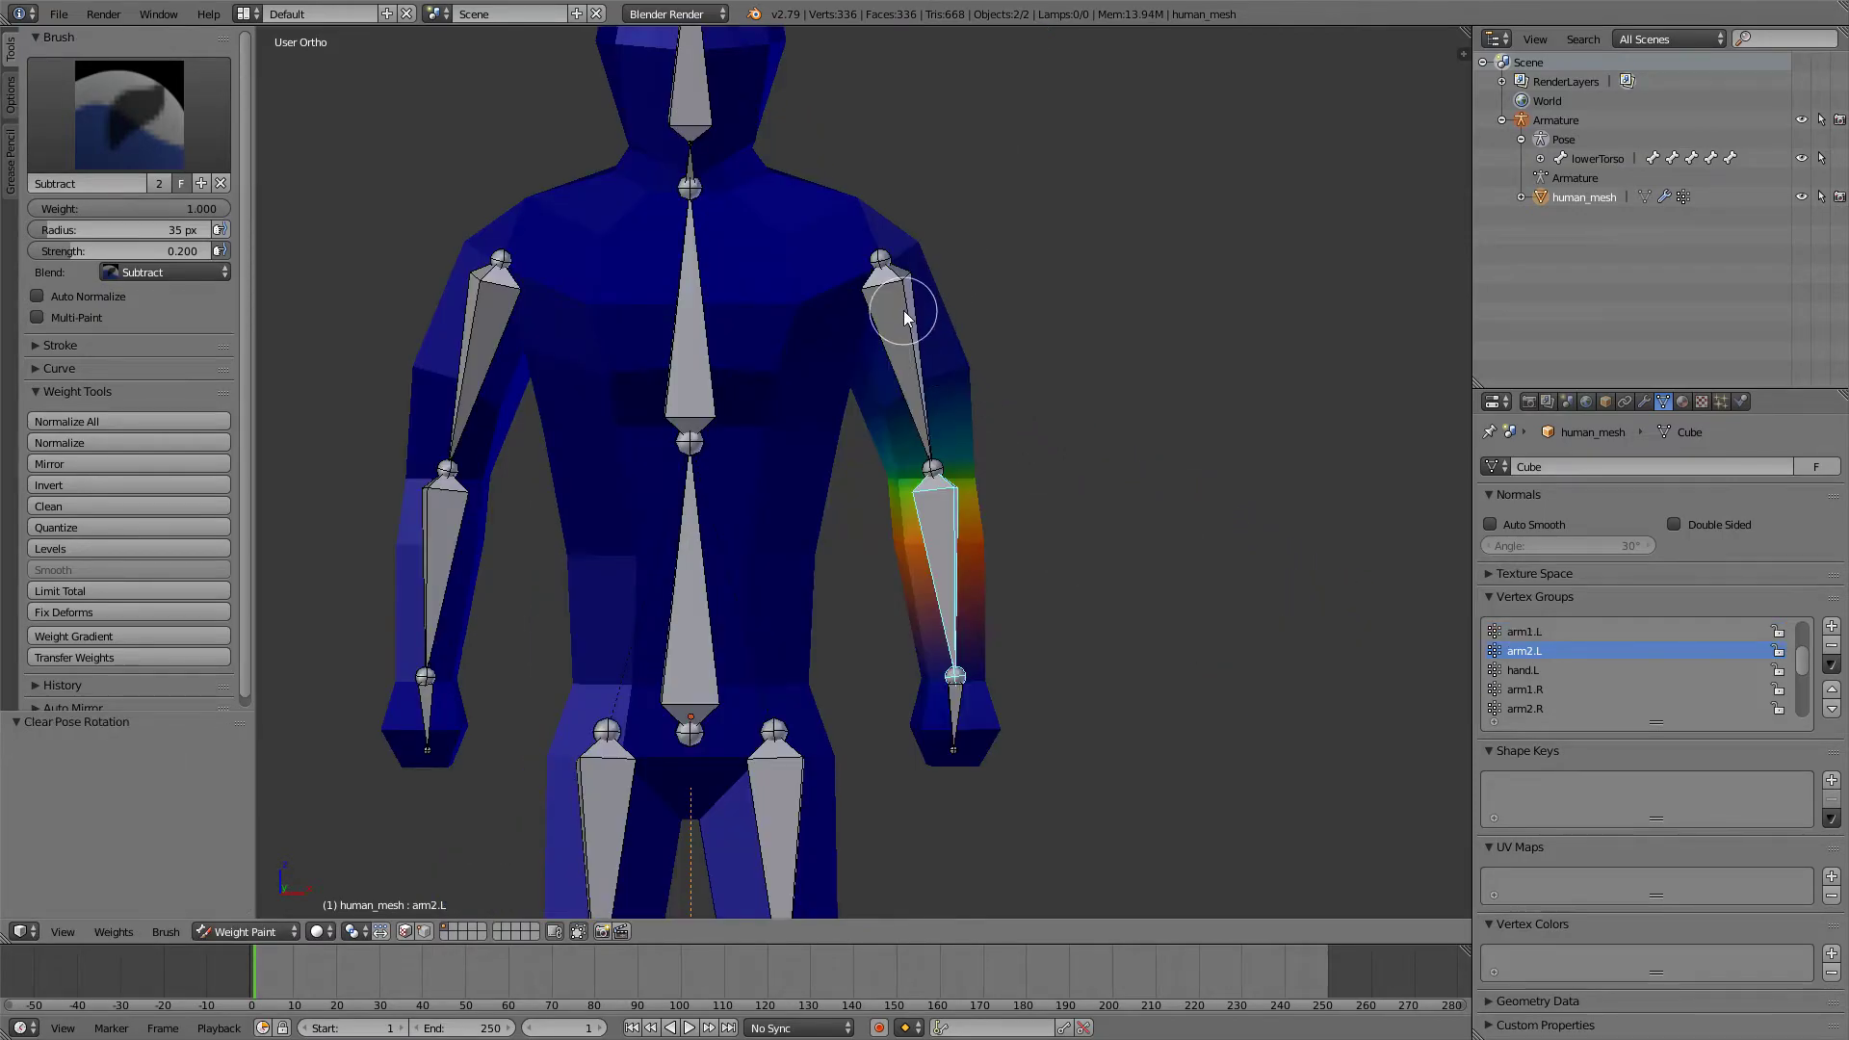
- Reselect the left upper arm bone arm1.L and rotate it about -69.7°
{"action": "right_click", "coordinate": [910, 320]}
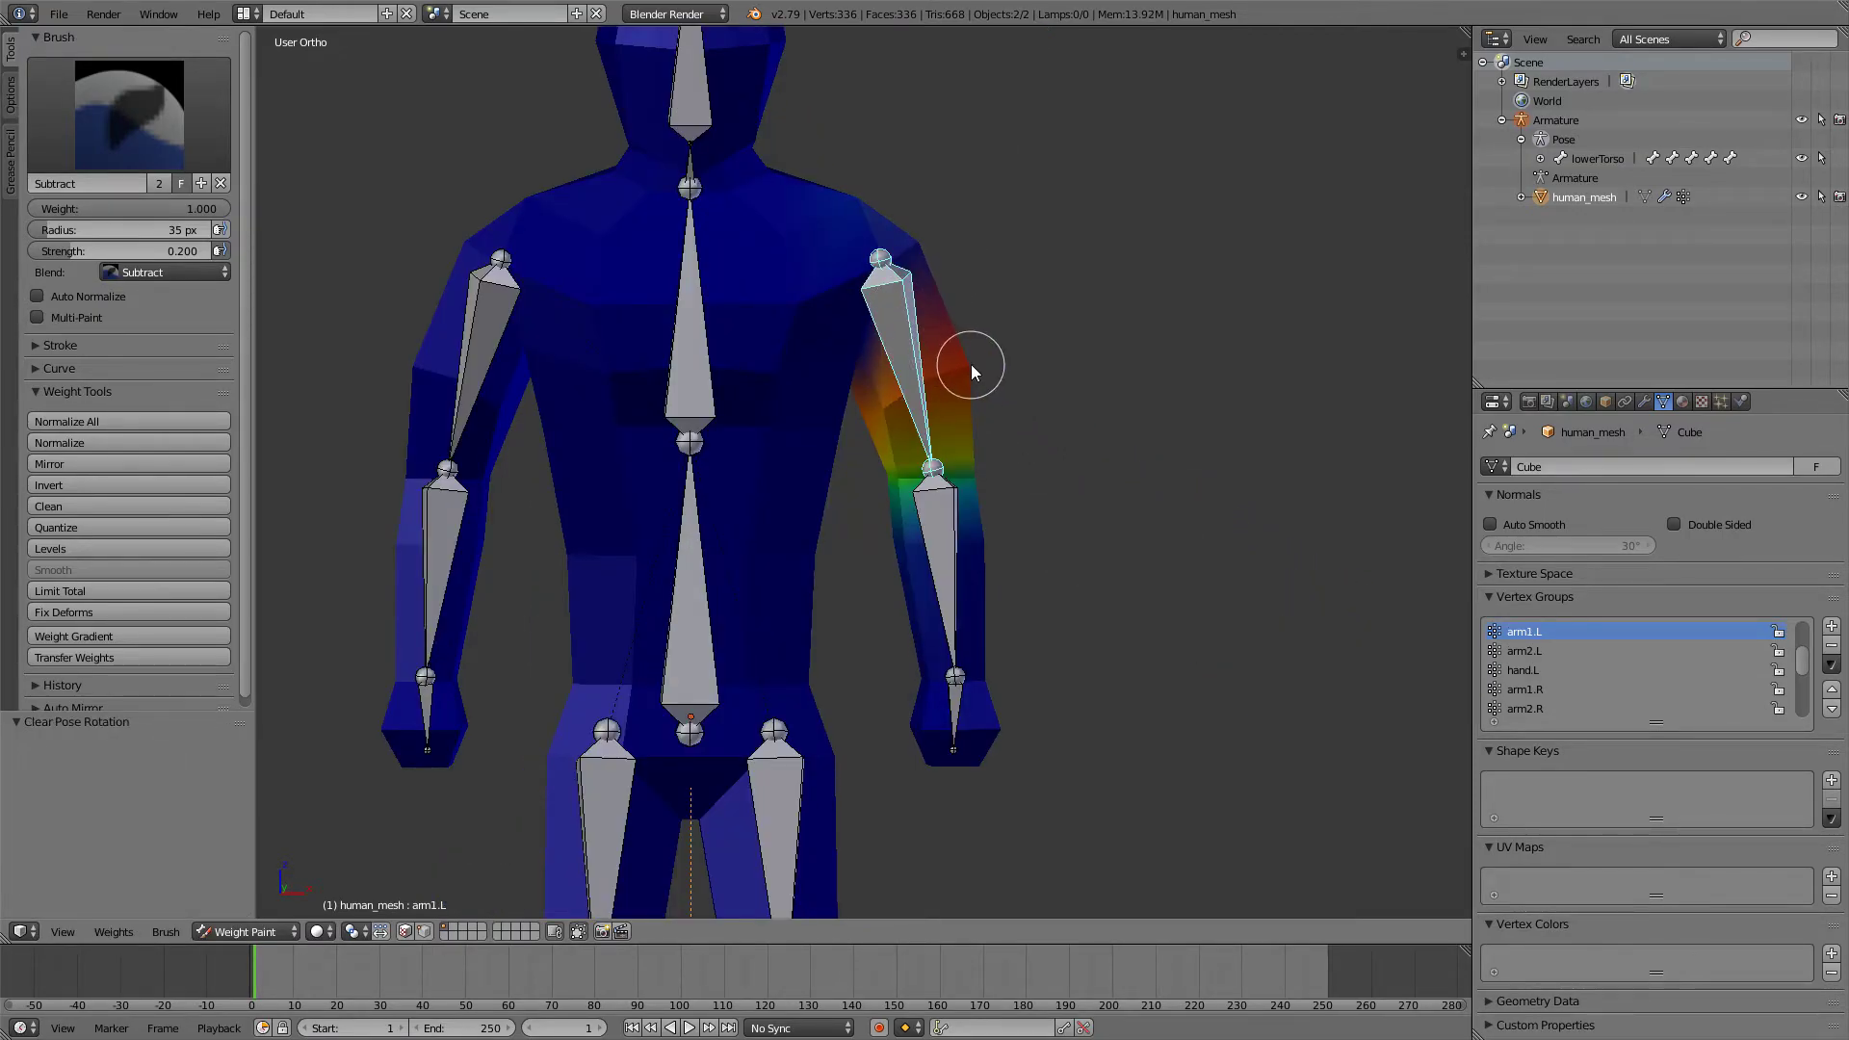
{"action": "key", "text": "r"}
{"action": "left_click", "coordinate": [1021, 206]}
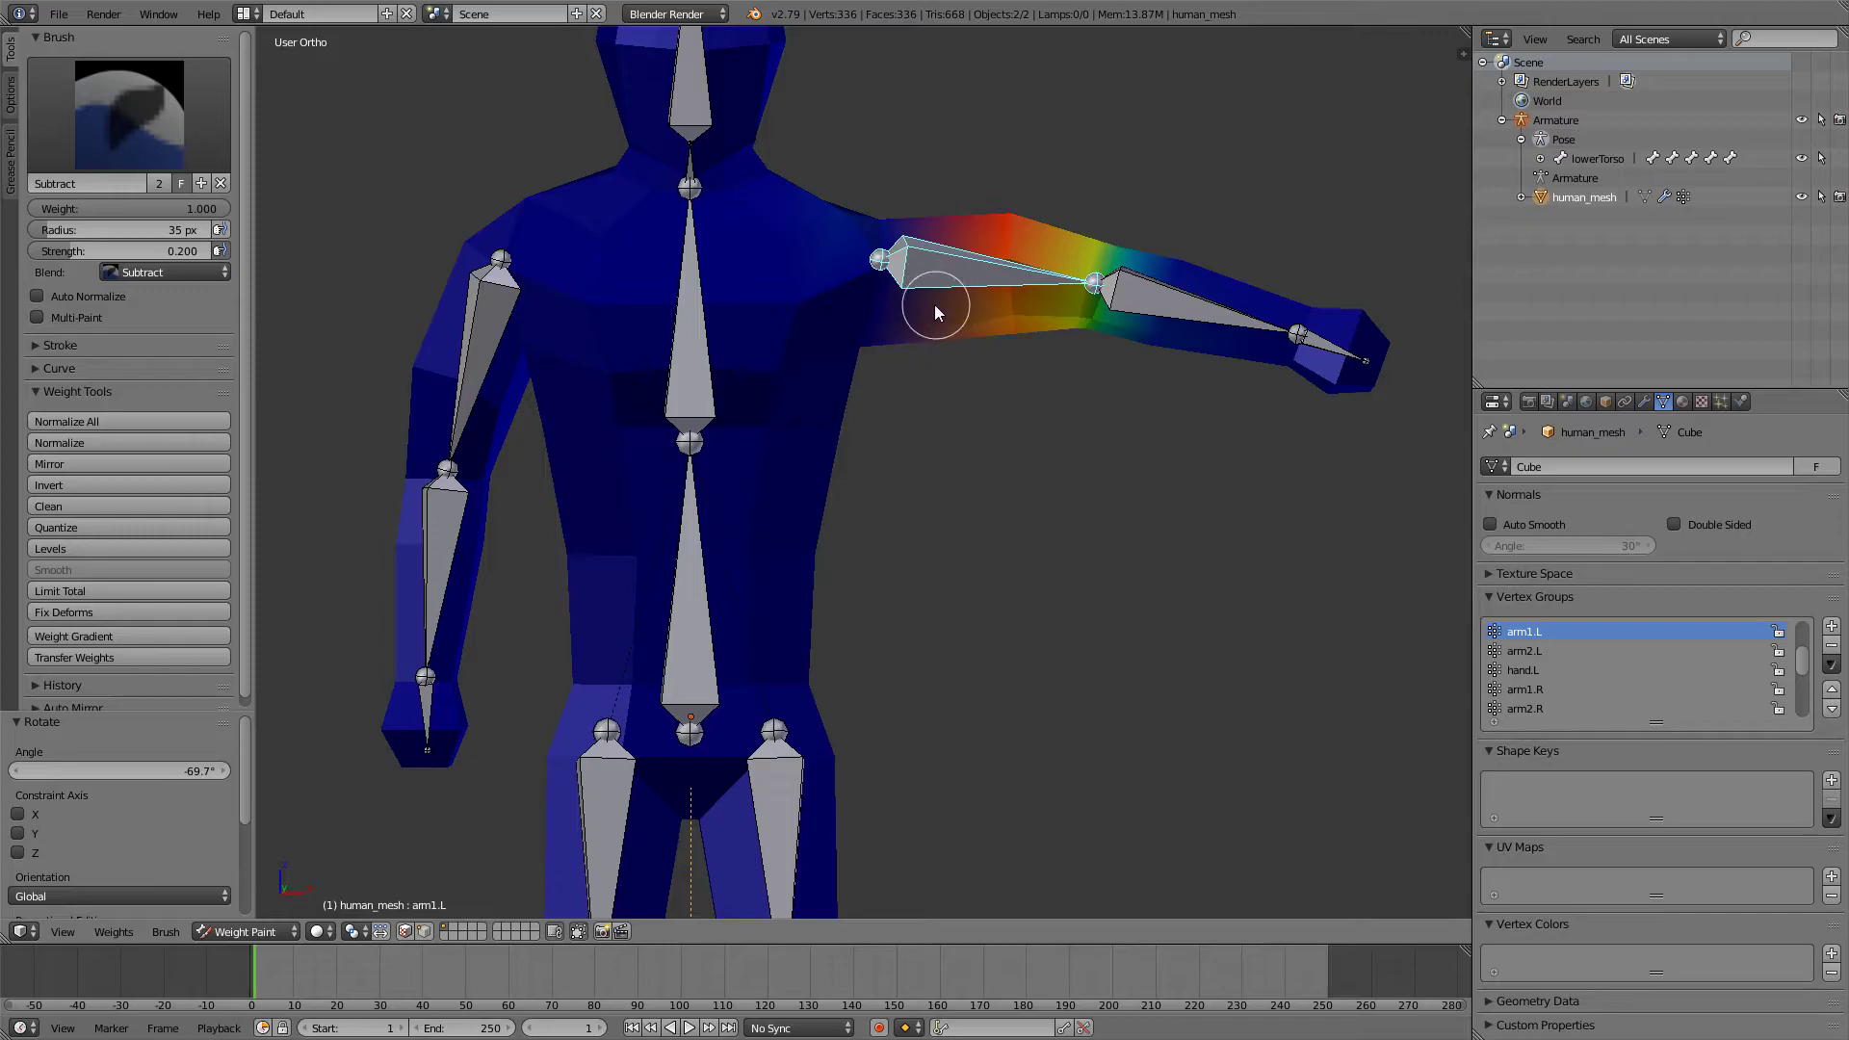
- Clear the left upper arm bone's rotation and move it outward by about X 2.112, Y -0.025, Z 0.453
{"action": "key", "text": "alt+r"}
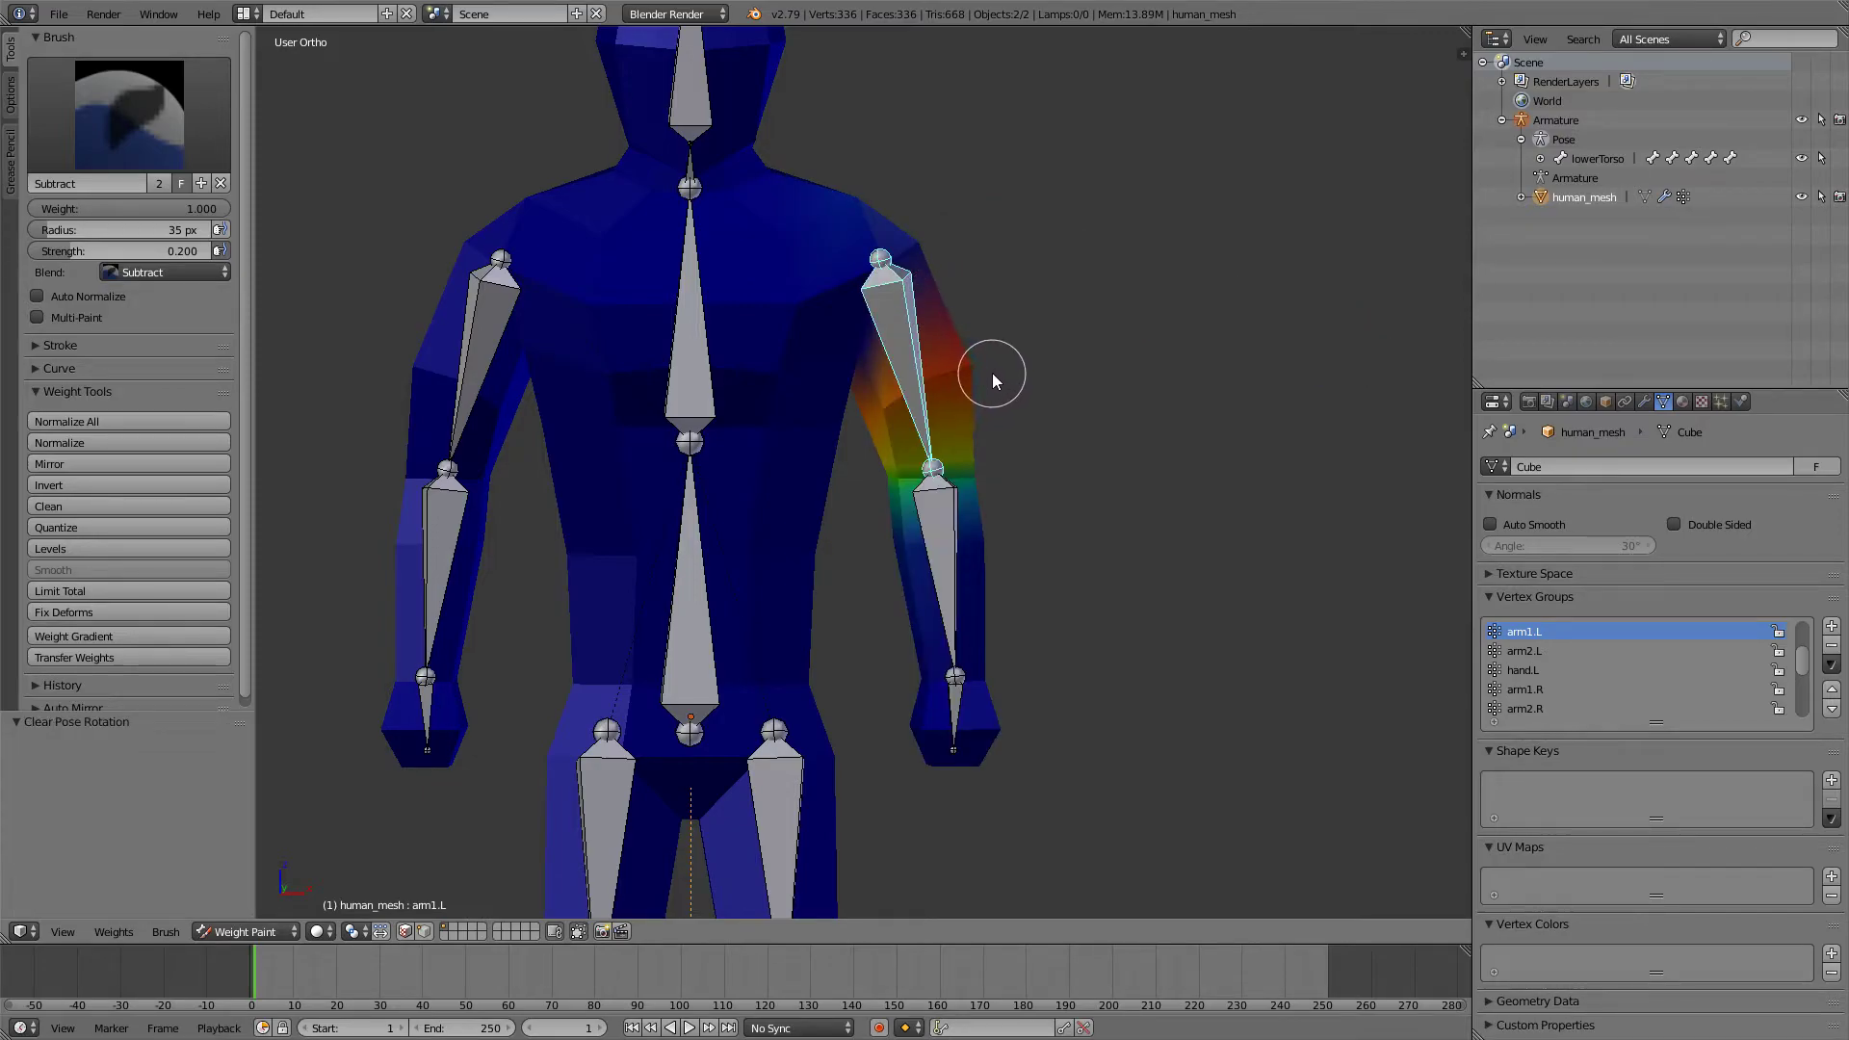
{"action": "key", "text": "g"}
{"action": "left_click", "coordinate": [1148, 339]}
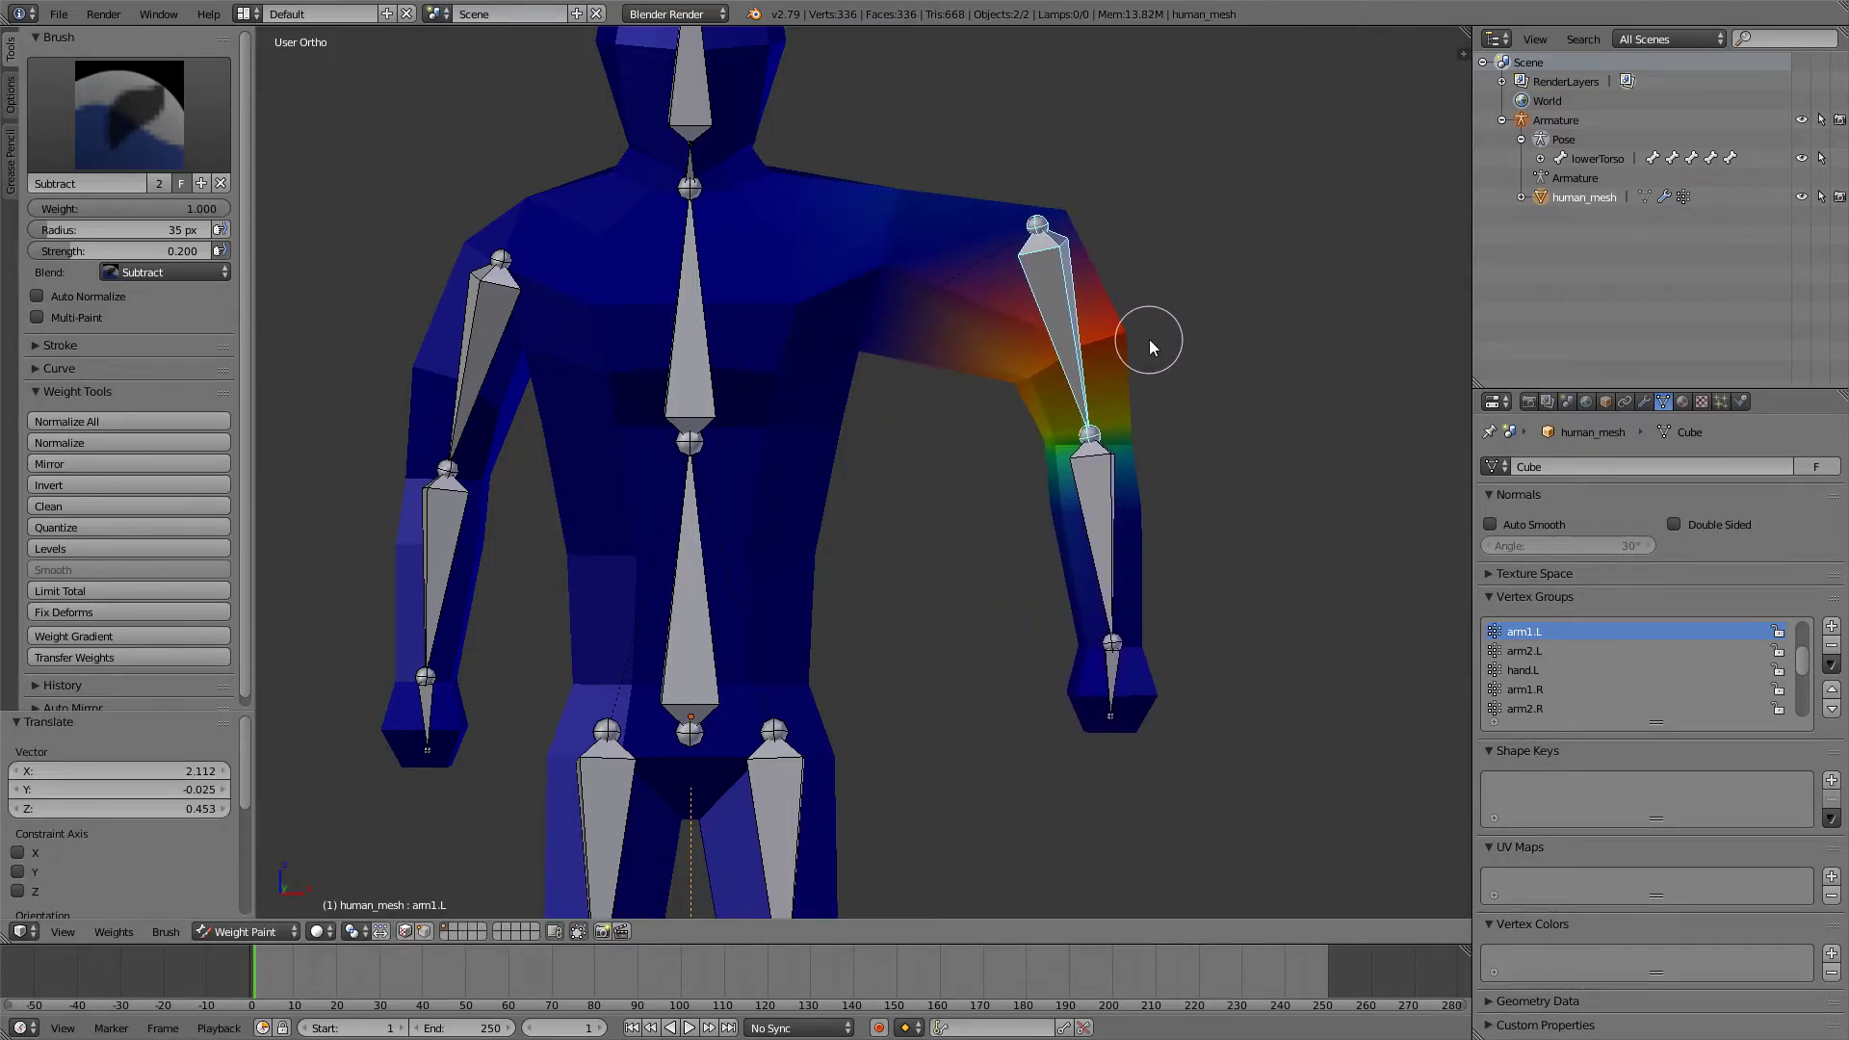
- Clear the left upper arm bone's location and select the left hand bone hand.L
{"action": "key", "text": "alt+g"}
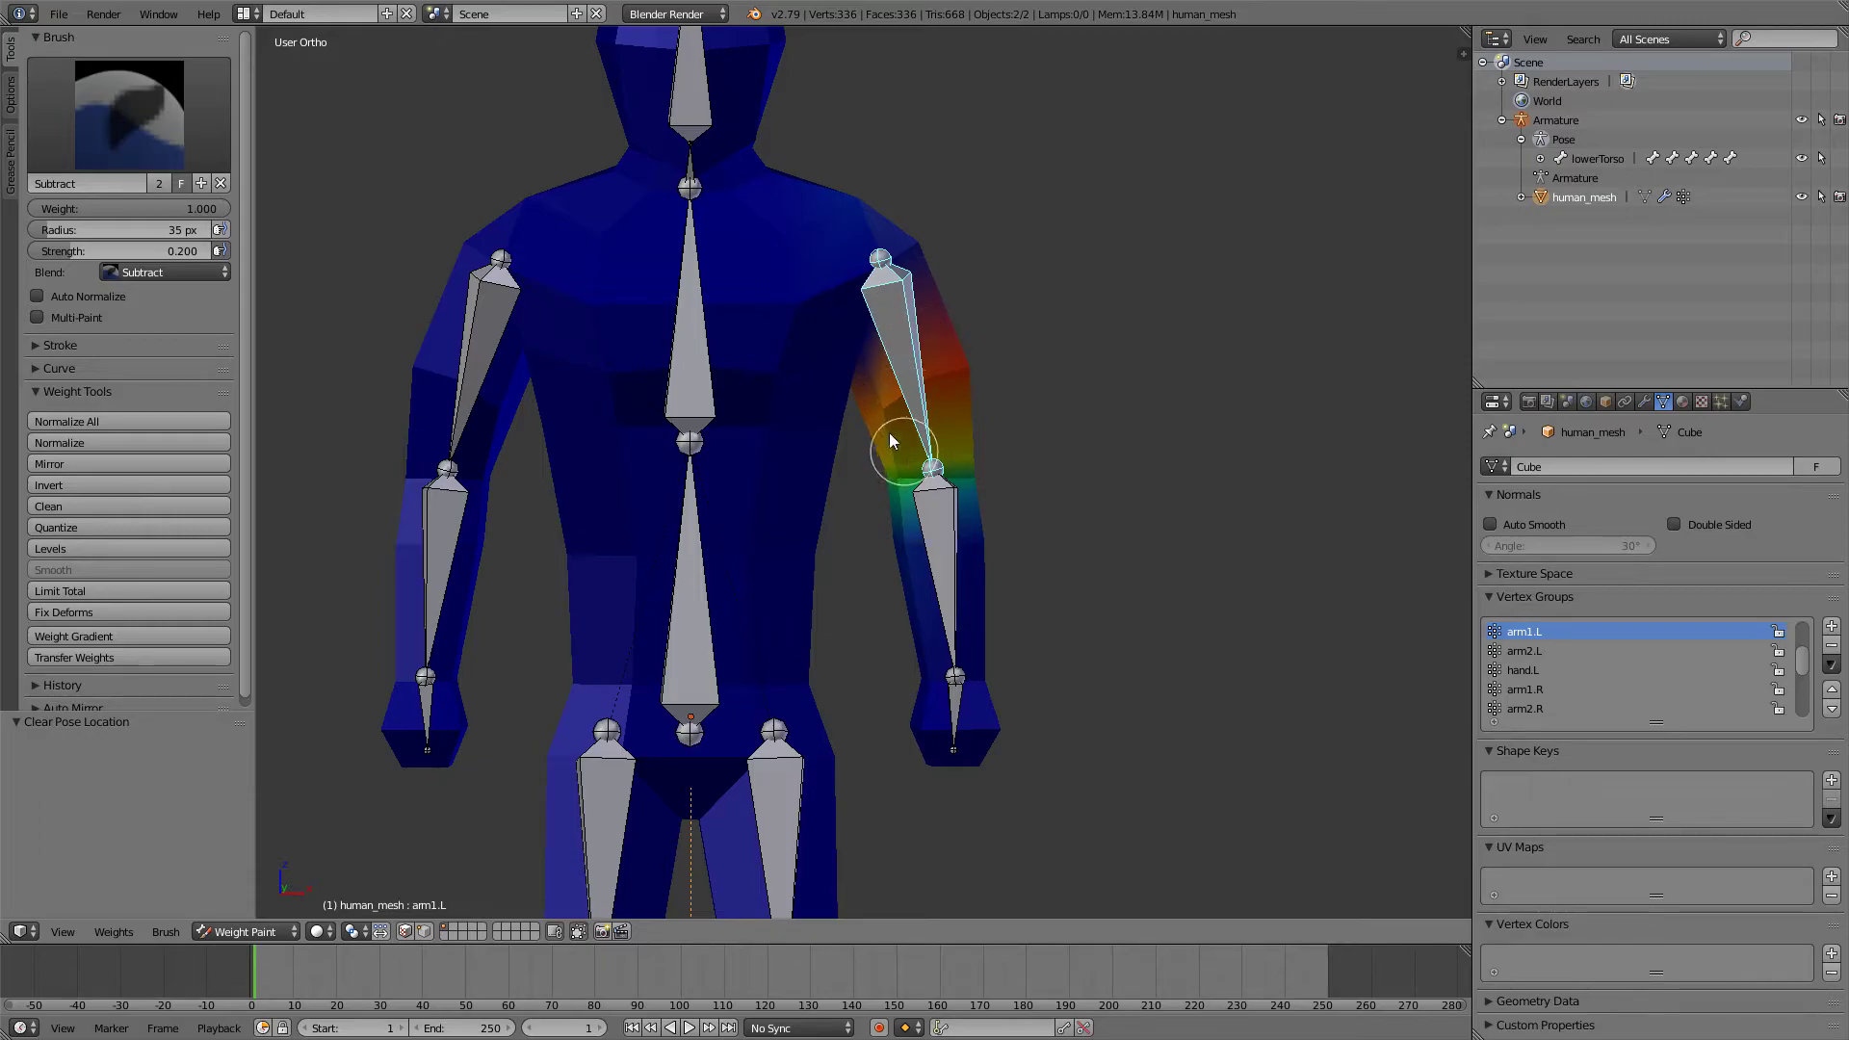
{"action": "mouse_move", "coordinate": [1093, 323]}
{"action": "middle_mouse_down"}
{"action": "mouse_move", "coordinate": [1050, 338]}
{"action": "mouse_move", "coordinate": [929, 494]}
{"action": "middle_mouse_up"}
{"action": "right_click", "coordinate": [915, 686]}
{"action": "middle_click_drag", "start_coordinate": [915, 686], "coordinate": [780, 636]}
{"action": "middle_click_drag", "start_coordinate": [780, 636], "coordinate": [800, 462], "text": "shift"}
{"action": "scroll", "coordinate": [825, 546], "scroll_direction": "up", "scroll_amount": 2}
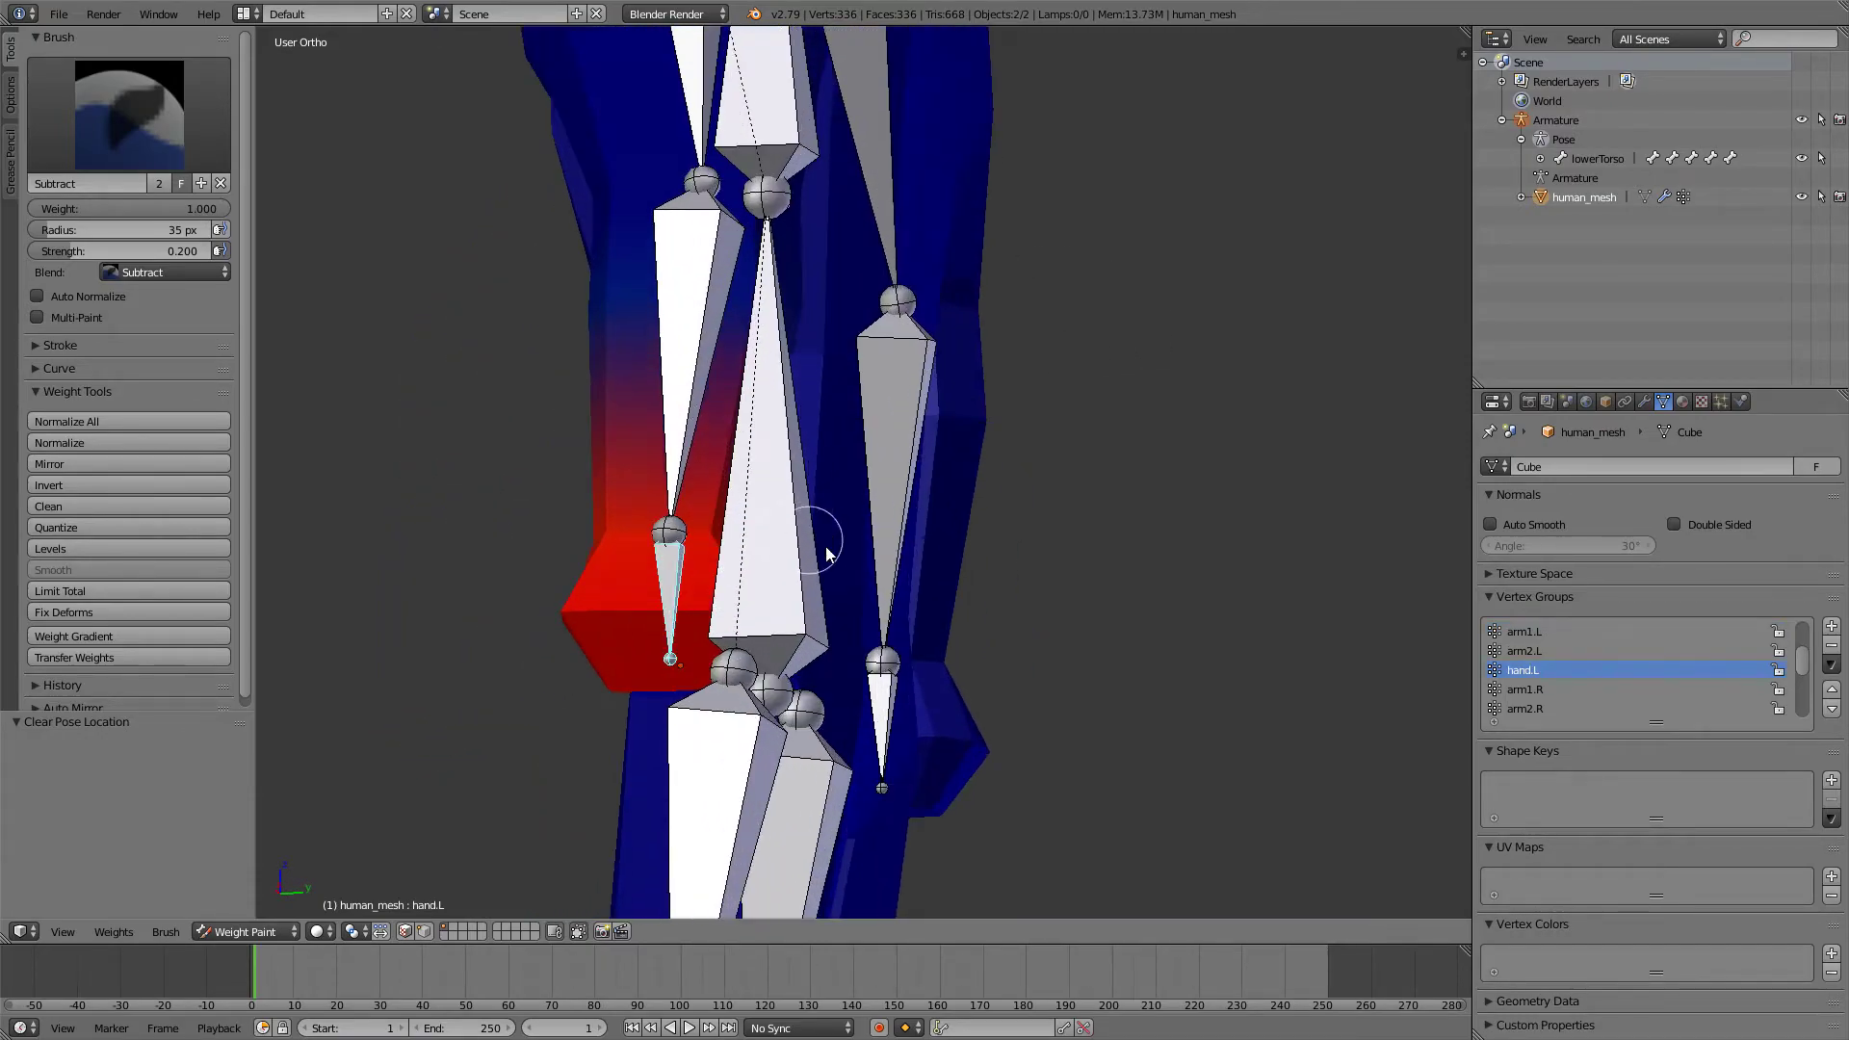
- Test-rotate the left hand bone about global X and Y to check the wrist deformation, without keeping the pose
{"action": "middle_click_drag", "start_coordinate": [826, 554], "coordinate": [962, 578]}
{"action": "key", "text": "r"}
{"action": "key", "text": "x"}
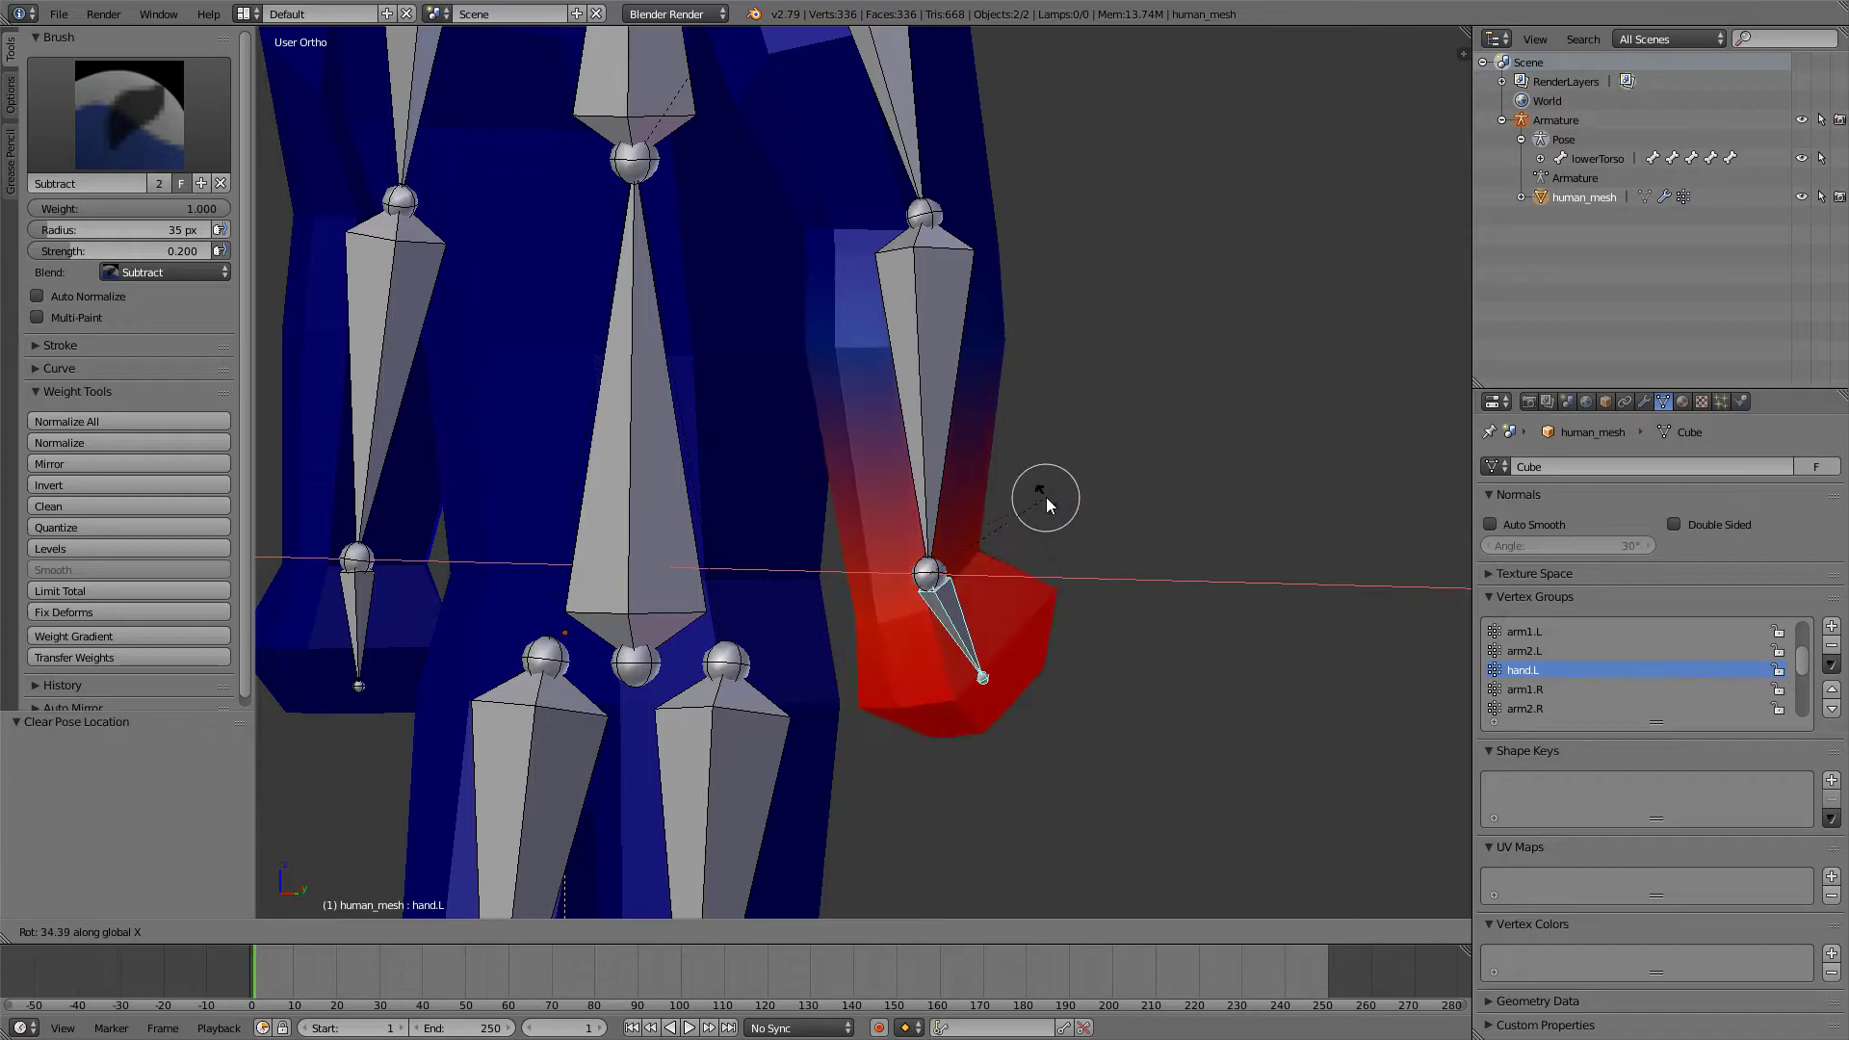
{"action": "right_click", "coordinate": [1036, 575]}
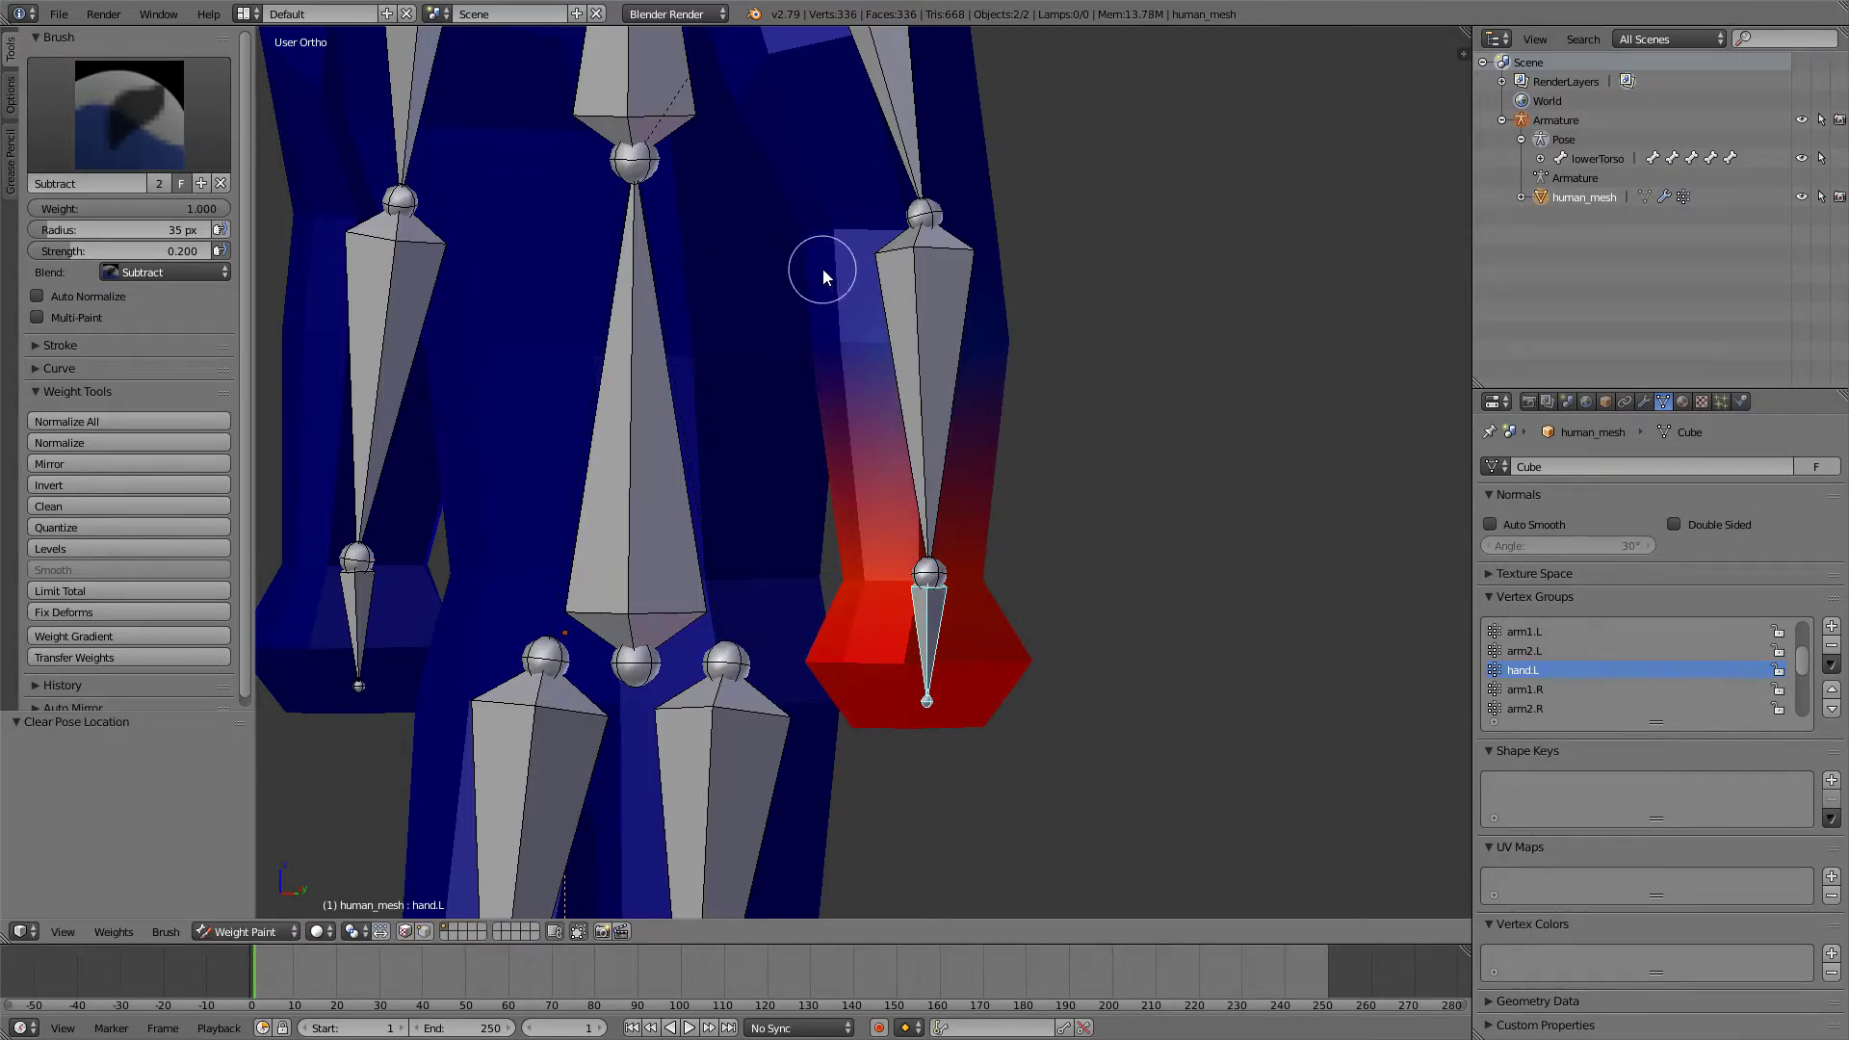
{"action": "middle_click_drag", "start_coordinate": [997, 341], "coordinate": [1410, 322]}
{"action": "middle_click_drag", "start_coordinate": [1185, 359], "coordinate": [1176, 393]}
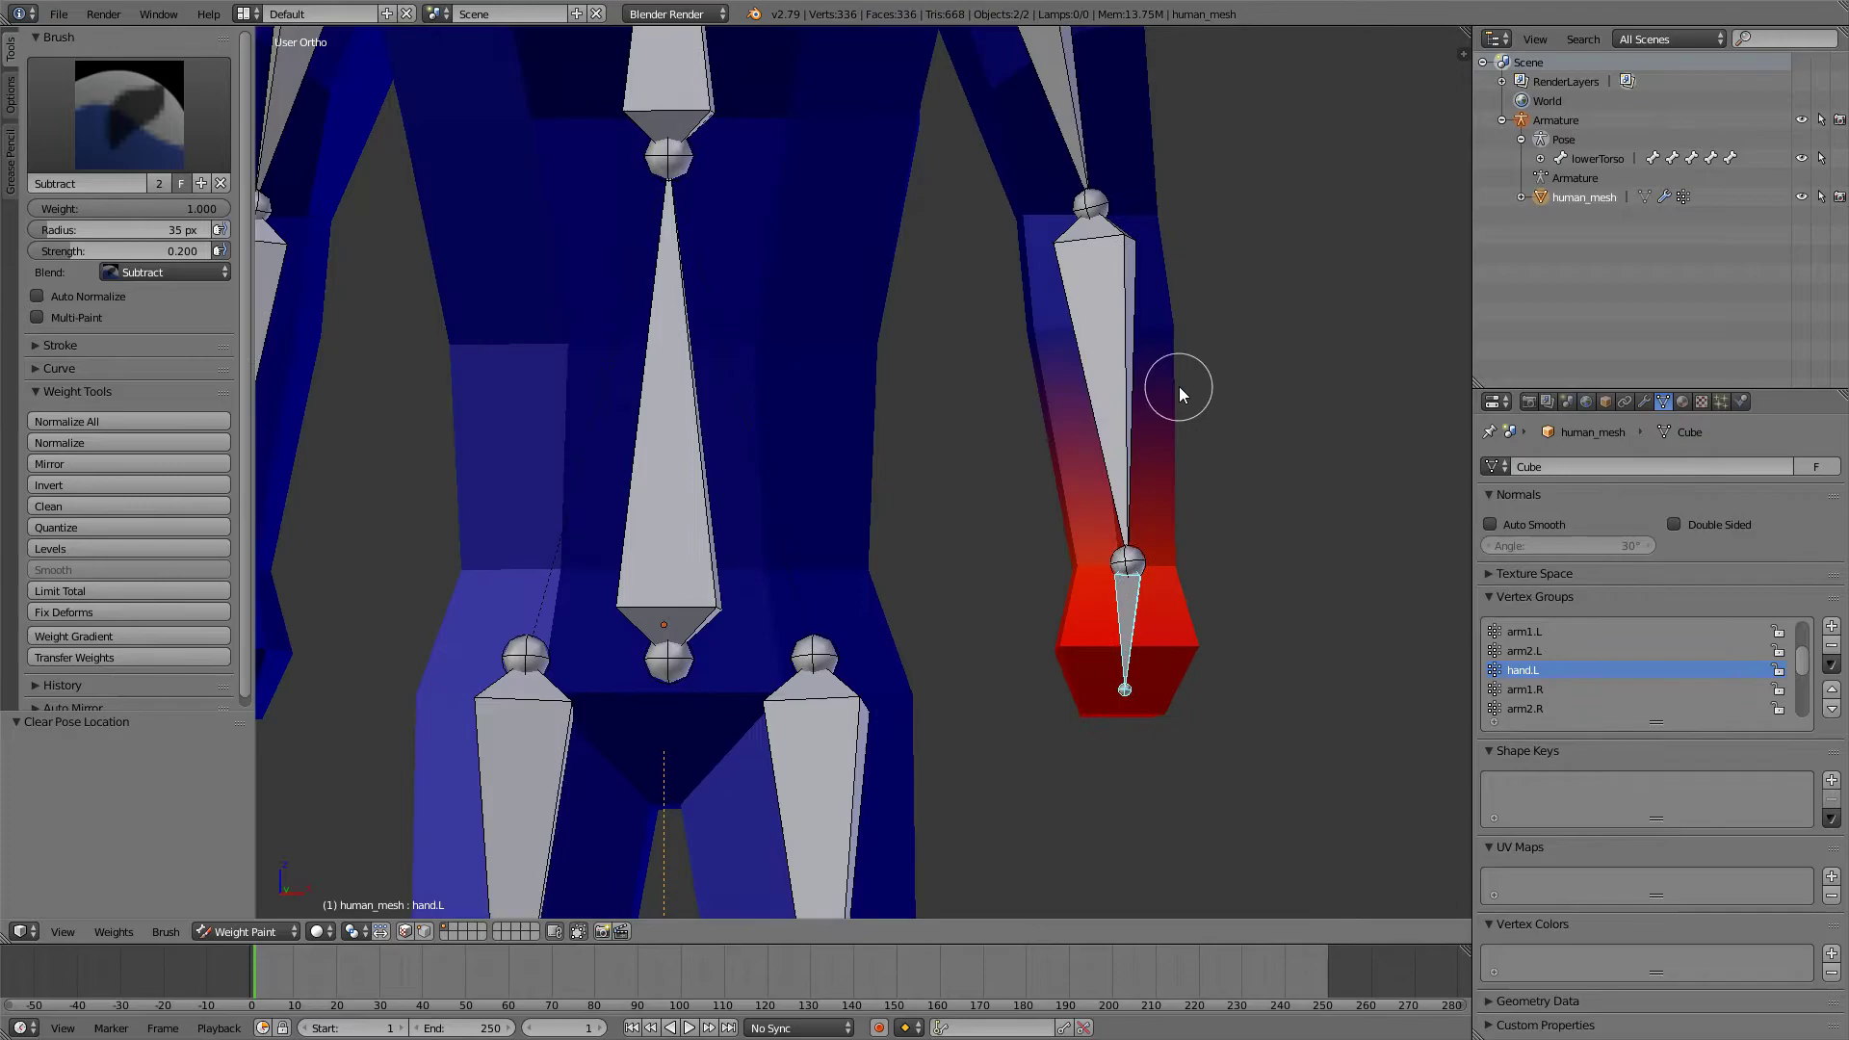
{"action": "key", "text": "r"}
{"action": "key", "text": "y"}
{"action": "key", "text": "x"}
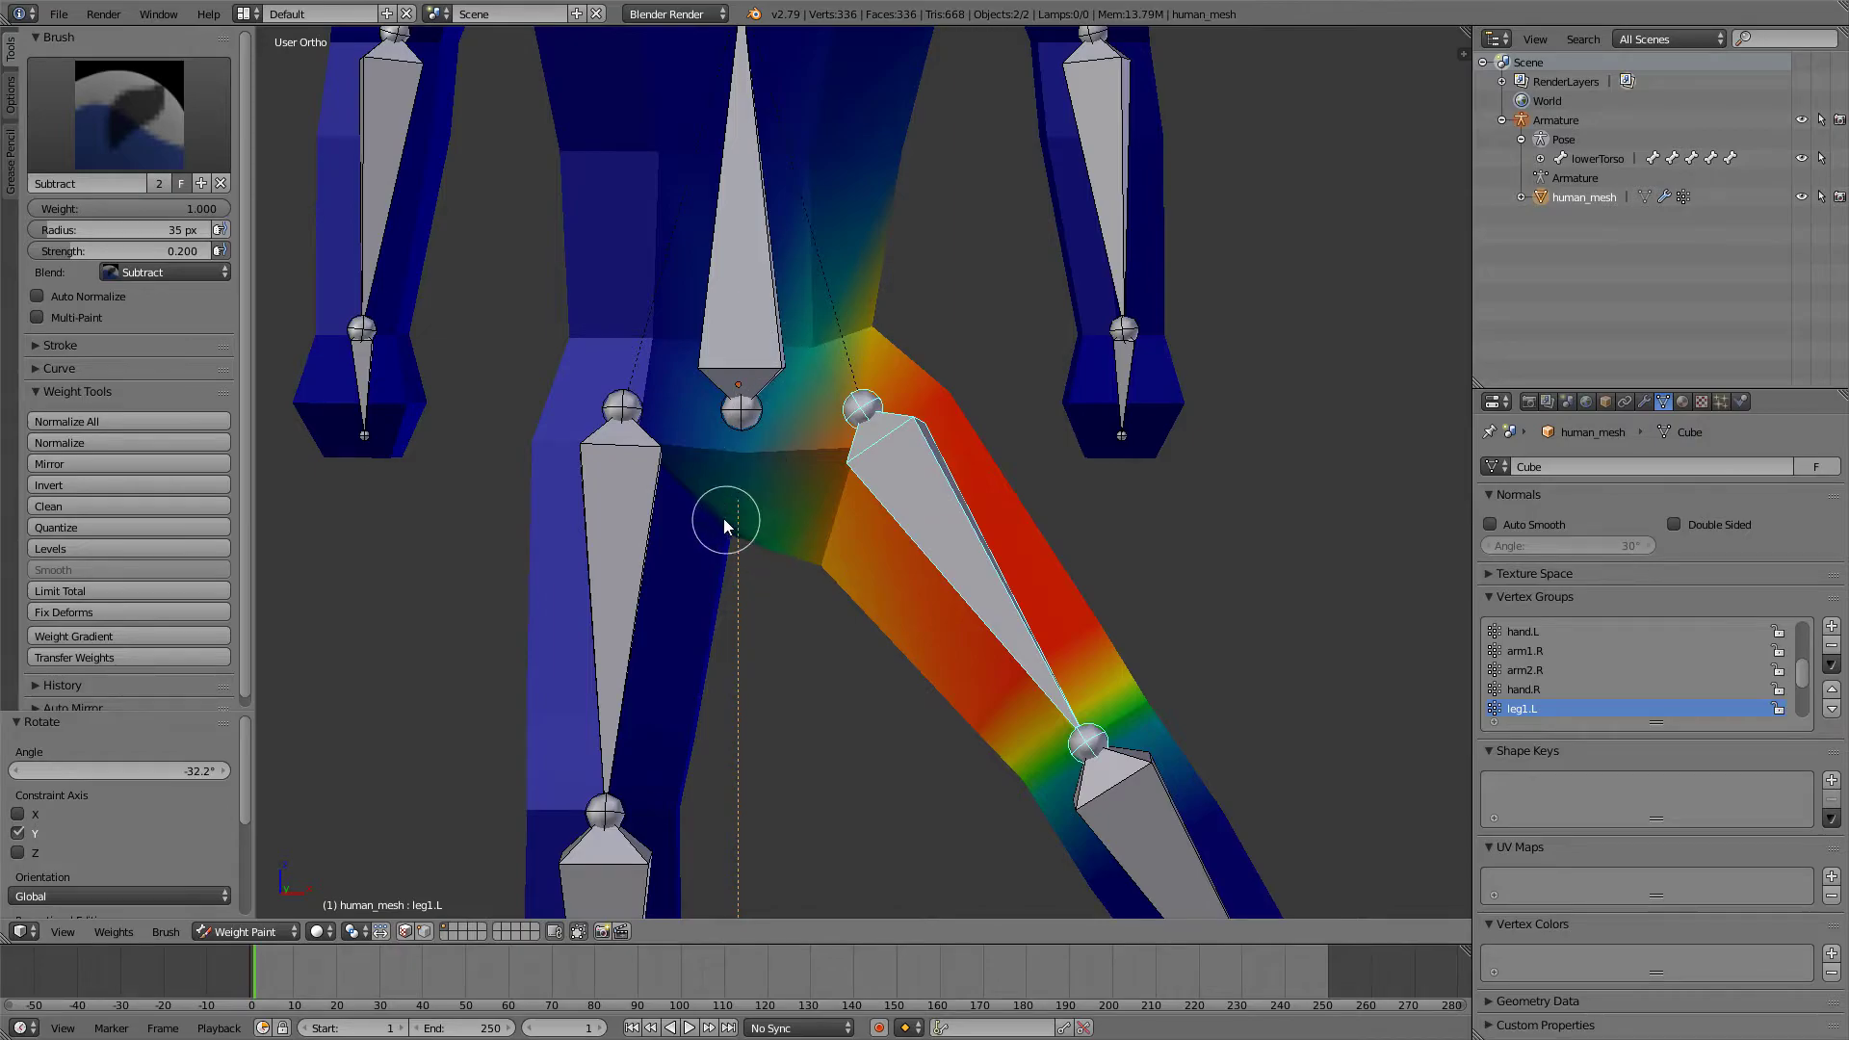
- Subtract leg1.L weight from the crotch and lower torso on the front and back of the mesh
{"action": "mouse_move", "coordinate": [725, 525]}
{"action": "left_mouse_down"}
{"action": "mouse_move", "coordinate": [679, 472]}
{"action": "mouse_move", "coordinate": [748, 446]}
{"action": "mouse_move", "coordinate": [759, 533]}
{"action": "left_mouse_up"}
{"action": "mouse_move", "coordinate": [802, 344]}
{"action": "left_mouse_down"}
{"action": "mouse_move", "coordinate": [863, 327]}
{"action": "mouse_move", "coordinate": [832, 343]}
{"action": "left_mouse_up"}
{"action": "middle_click_drag", "start_coordinate": [832, 341], "coordinate": [841, 315]}
{"action": "left_click_drag", "start_coordinate": [826, 315], "coordinate": [752, 279]}
{"action": "middle_click_drag", "start_coordinate": [752, 280], "coordinate": [913, 336]}
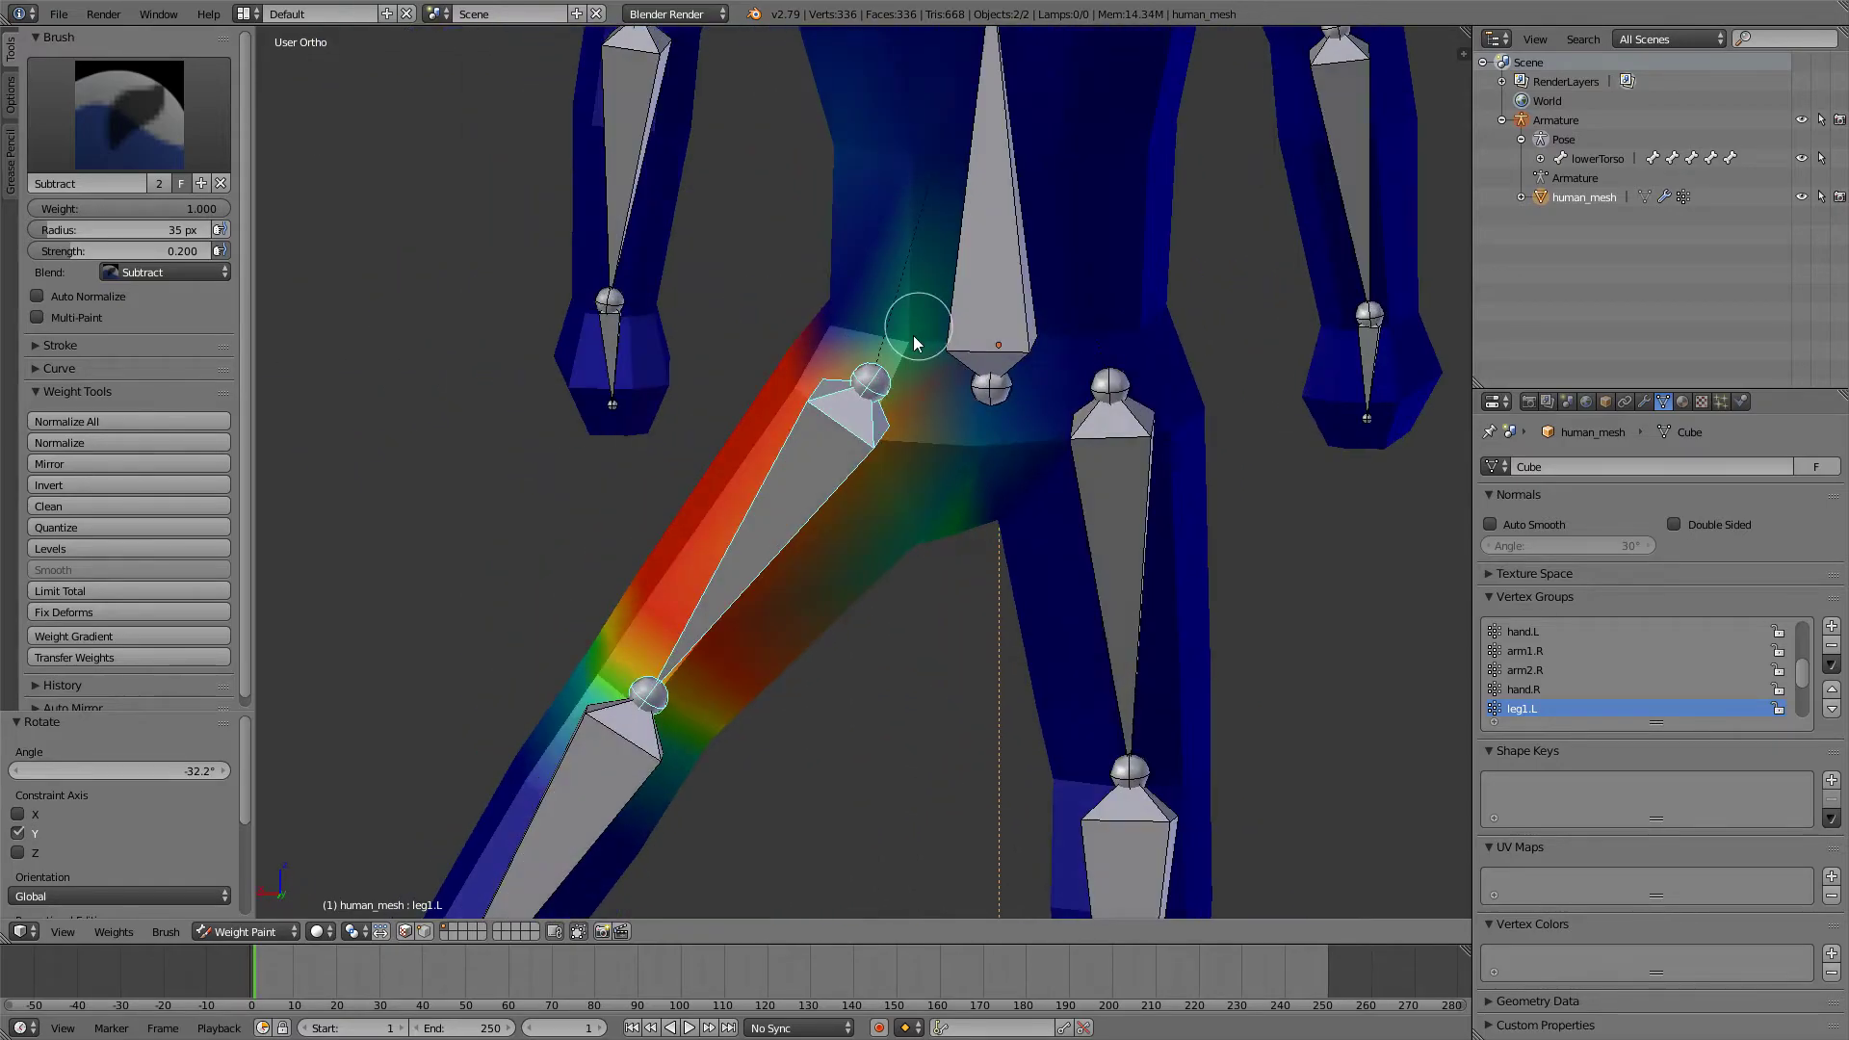
{"action": "left_click_drag", "start_coordinate": [913, 332], "coordinate": [944, 537]}
{"action": "middle_click_drag", "start_coordinate": [944, 537], "coordinate": [1007, 587]}
{"action": "left_click_drag", "start_coordinate": [1007, 587], "coordinate": [1019, 609]}
{"action": "middle_click_drag", "start_coordinate": [1019, 610], "coordinate": [1139, 558]}
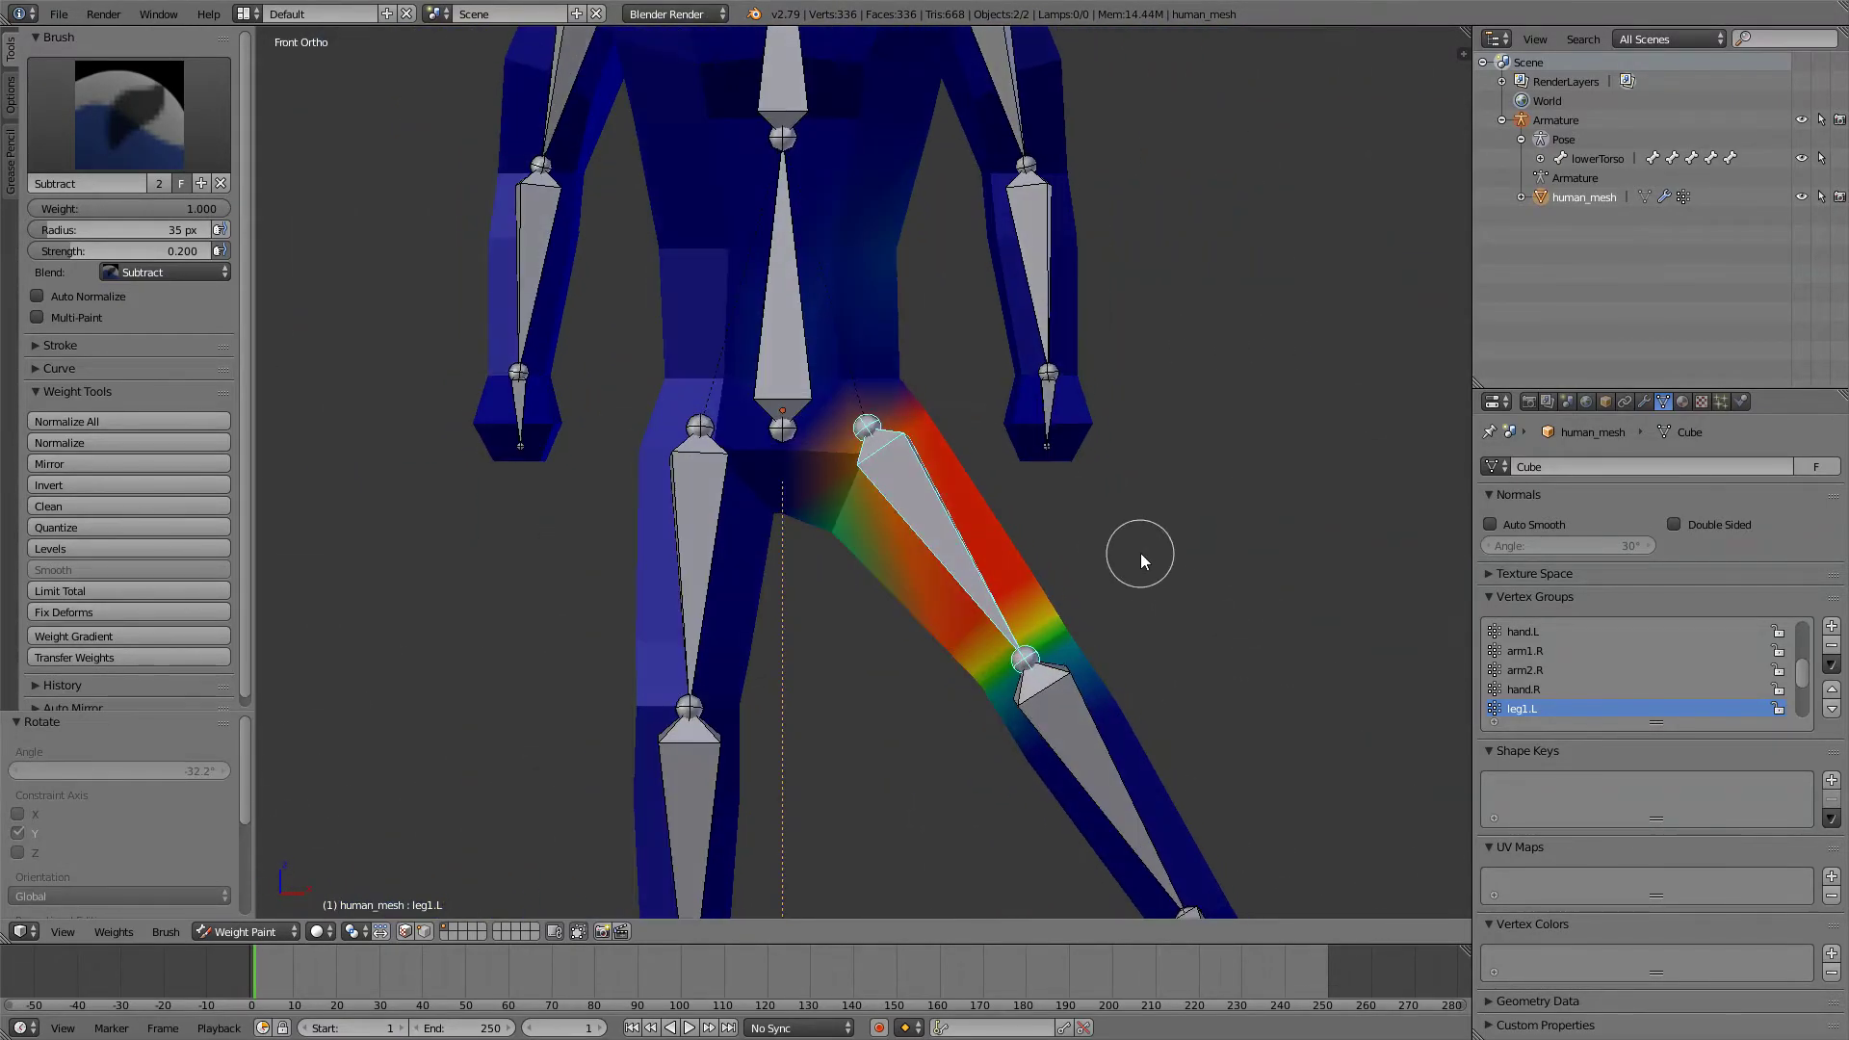
- Rotate the left thigh bone about -35.7° to check the hip in front view, and clear its rotation
{"action": "key", "text": "r"}
{"action": "left_click", "coordinate": [872, 512]}
{"action": "key", "text": "KP_1"}
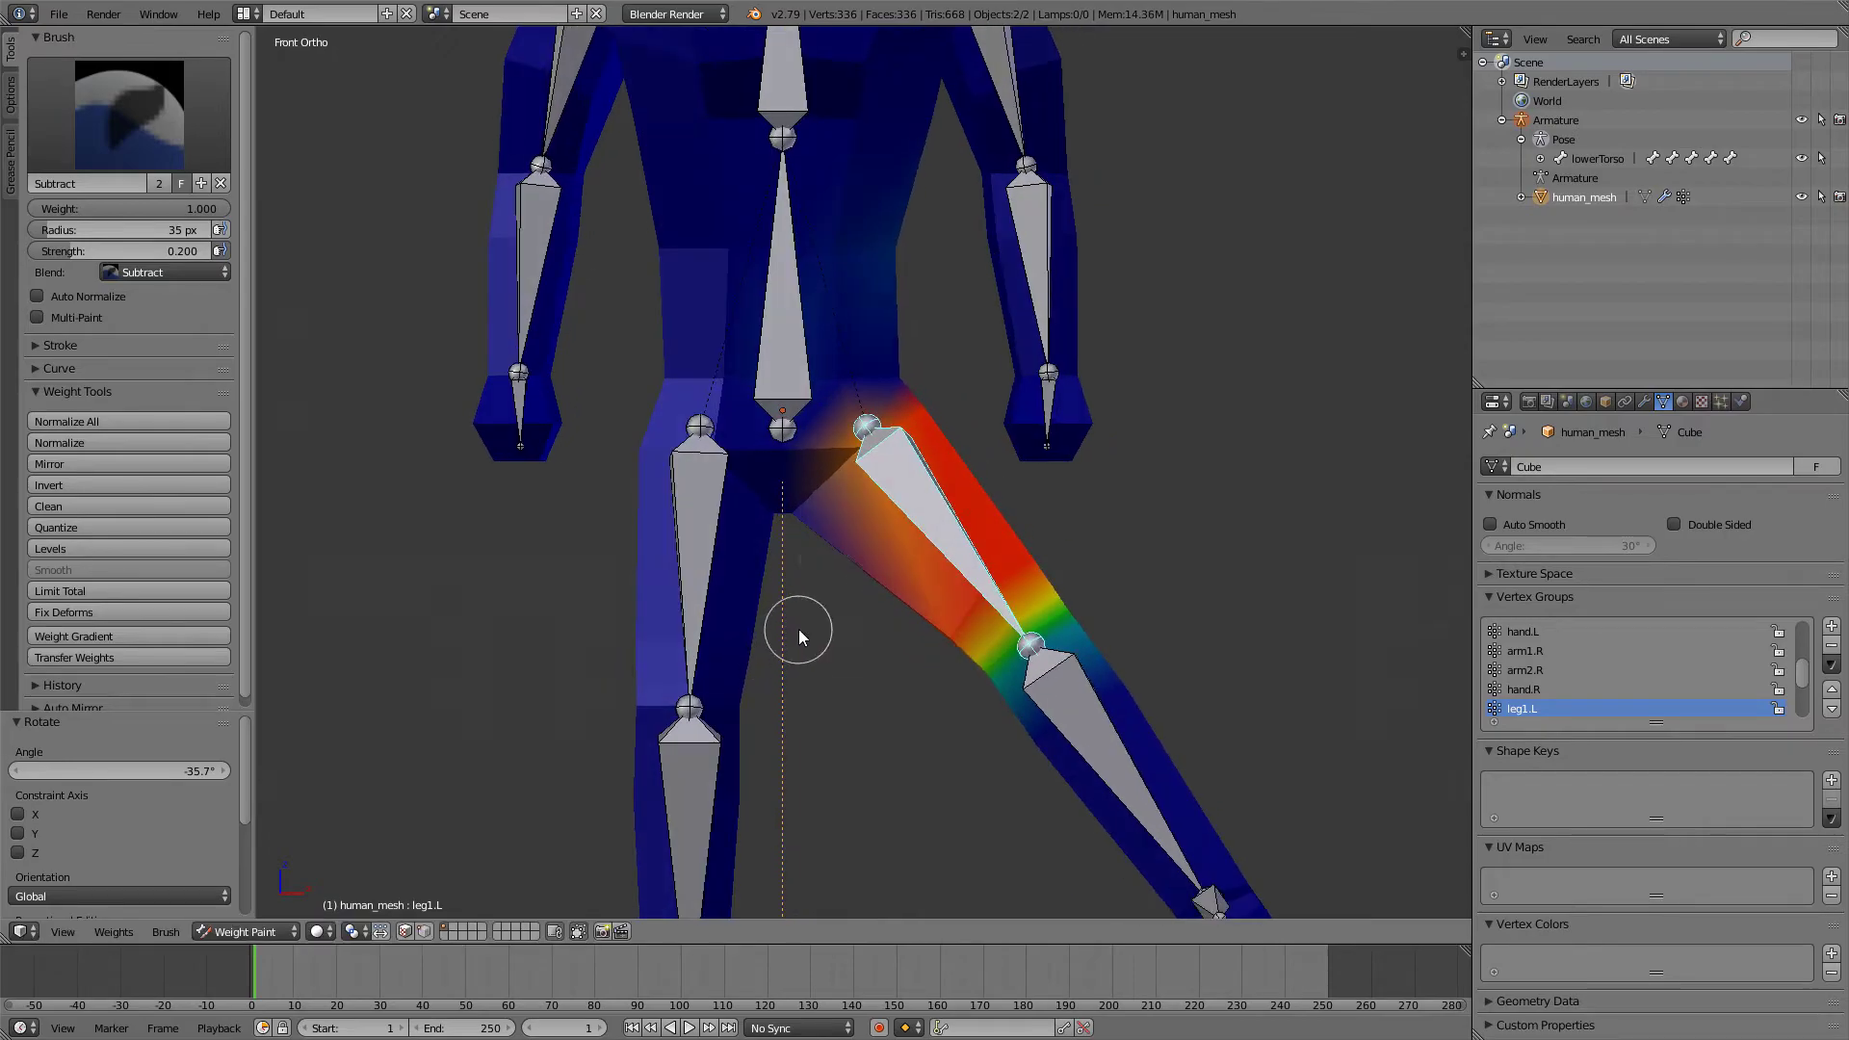
{"action": "key", "text": "alt+r"}
- Test-rotate the left foot bone foot.L about global X to check the ankle, without keeping the pose
{"action": "key", "text": "r"}
{"action": "key", "text": "Escape"}
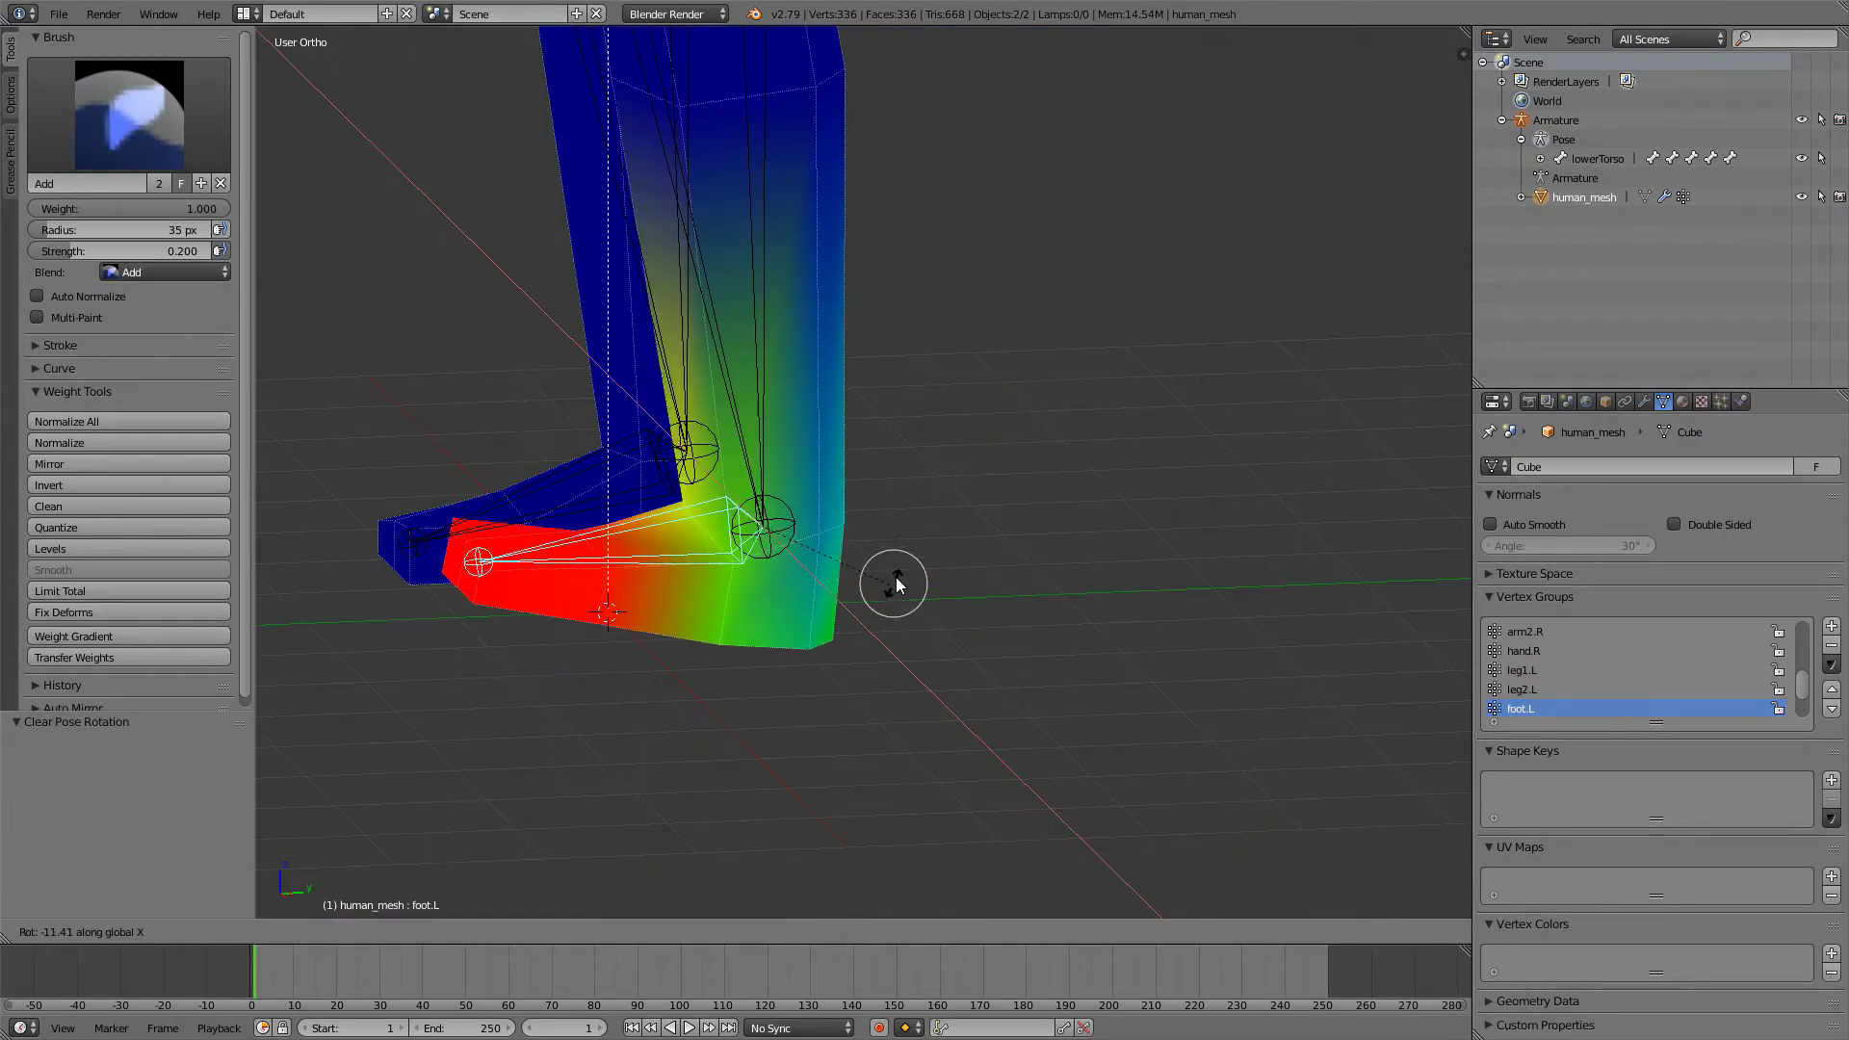
{"action": "key", "text": "r"}
{"action": "key", "text": "x"}
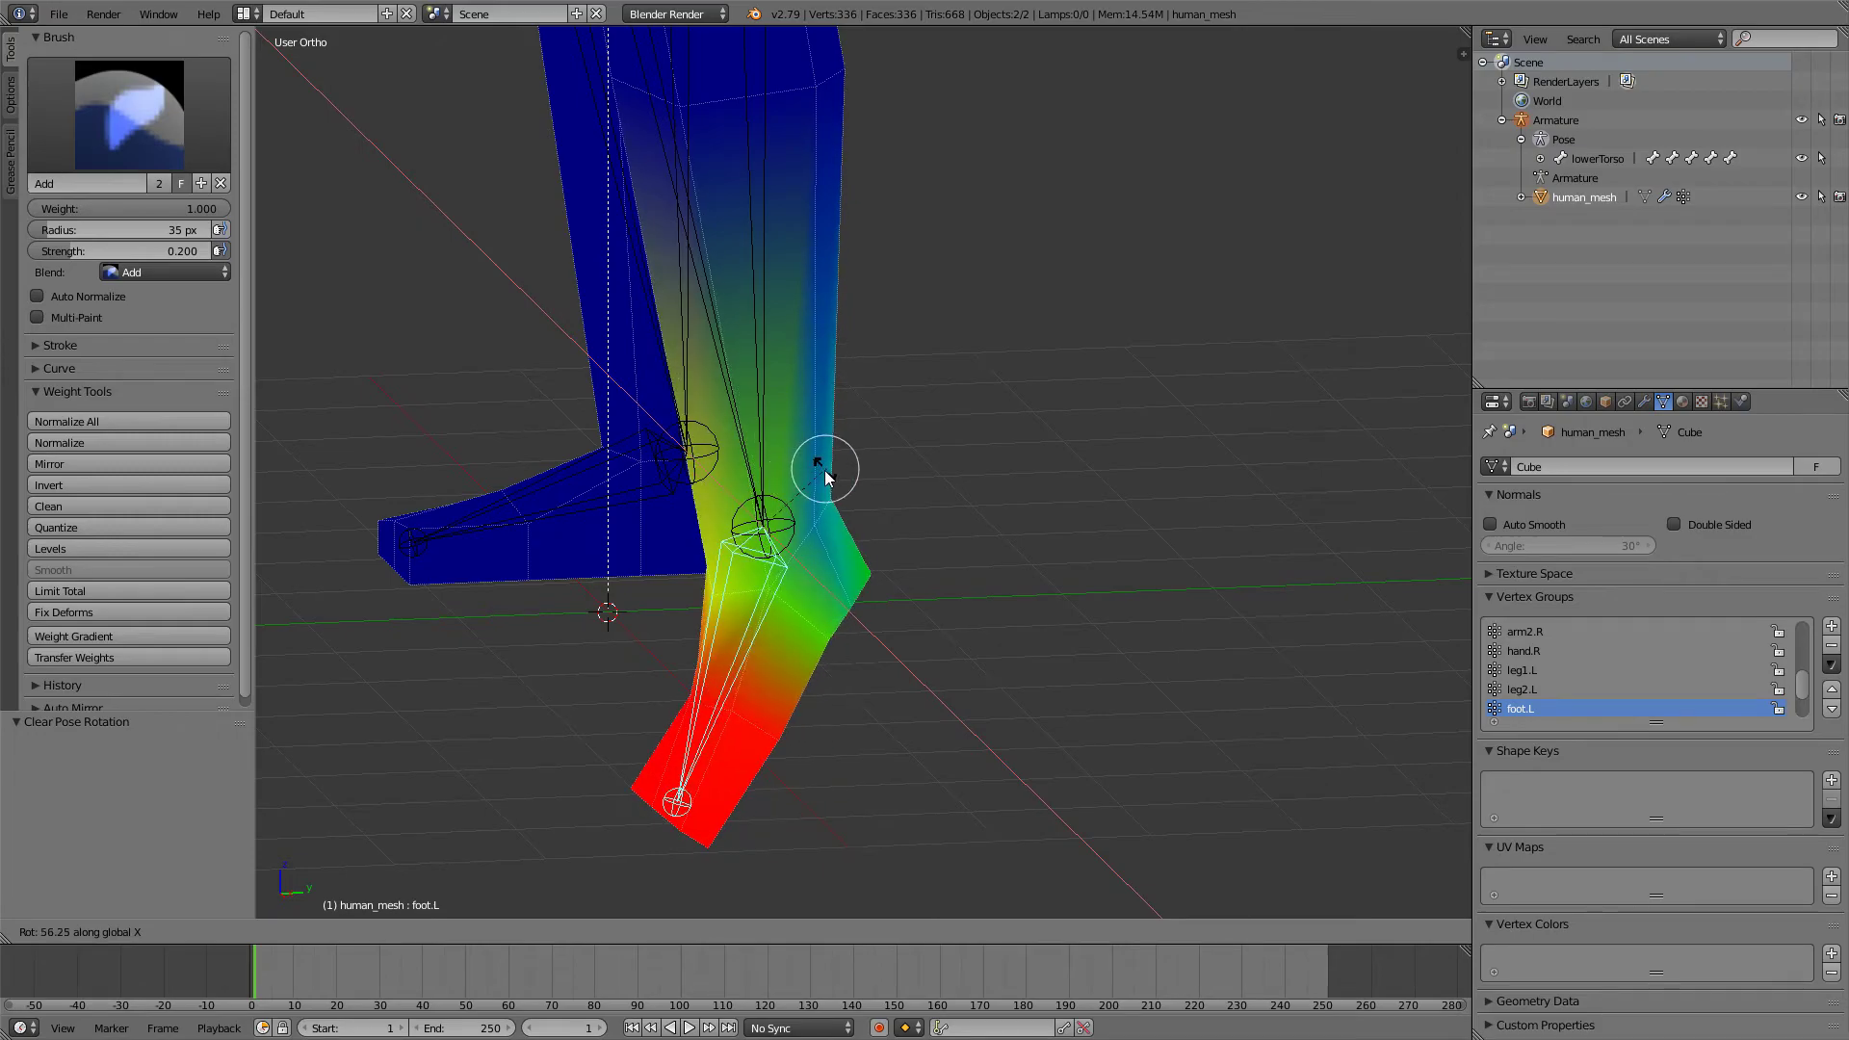
{"action": "right_click", "coordinate": [813, 477]}
- Return the human mesh to Weight Paint mode with solid shading and select the lowerTorso bone
{"action": "mouse_move", "coordinate": [867, 537]}
{"action": "middle_mouse_down"}
{"action": "mouse_move", "coordinate": [807, 545]}
{"action": "mouse_move", "coordinate": [853, 558]}
{"action": "mouse_move", "coordinate": [766, 680]}
{"action": "middle_mouse_up"}
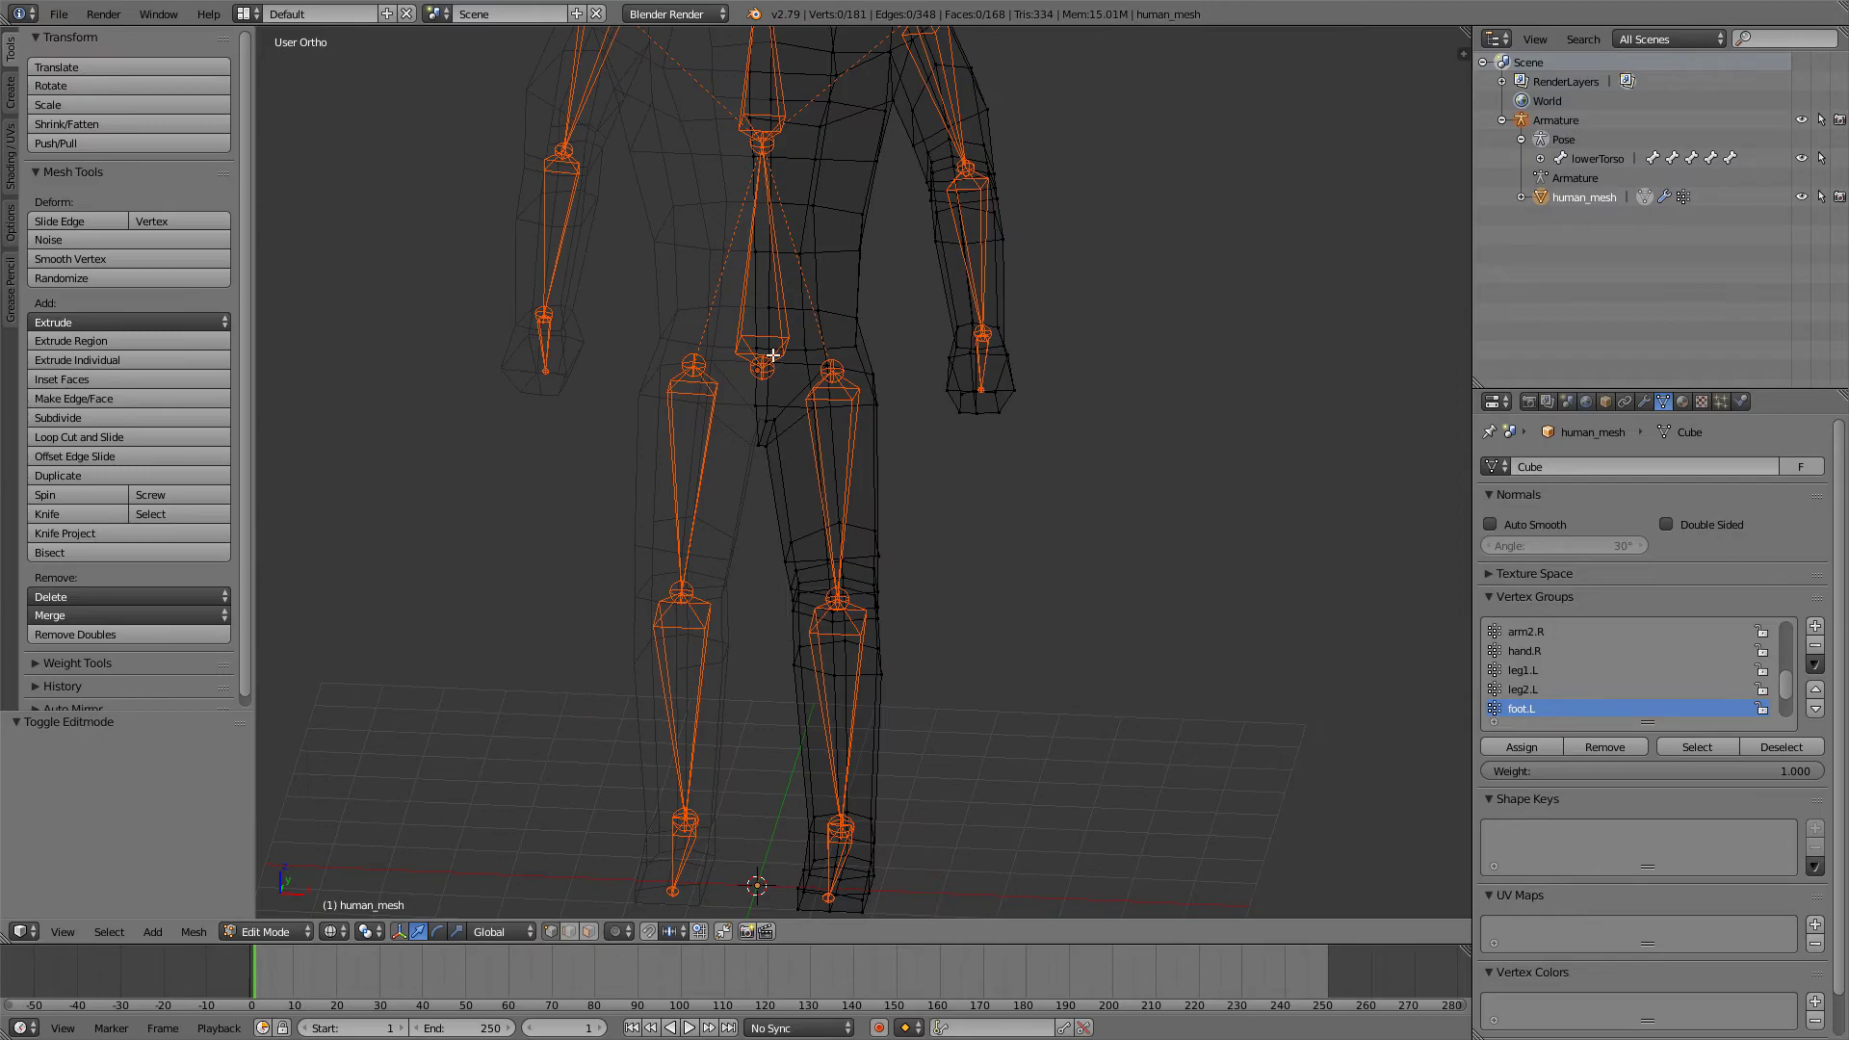
{"action": "key", "text": "ctrl+Tab"}
{"action": "middle_click_drag", "start_coordinate": [790, 364], "coordinate": [782, 493], "text": "shift"}
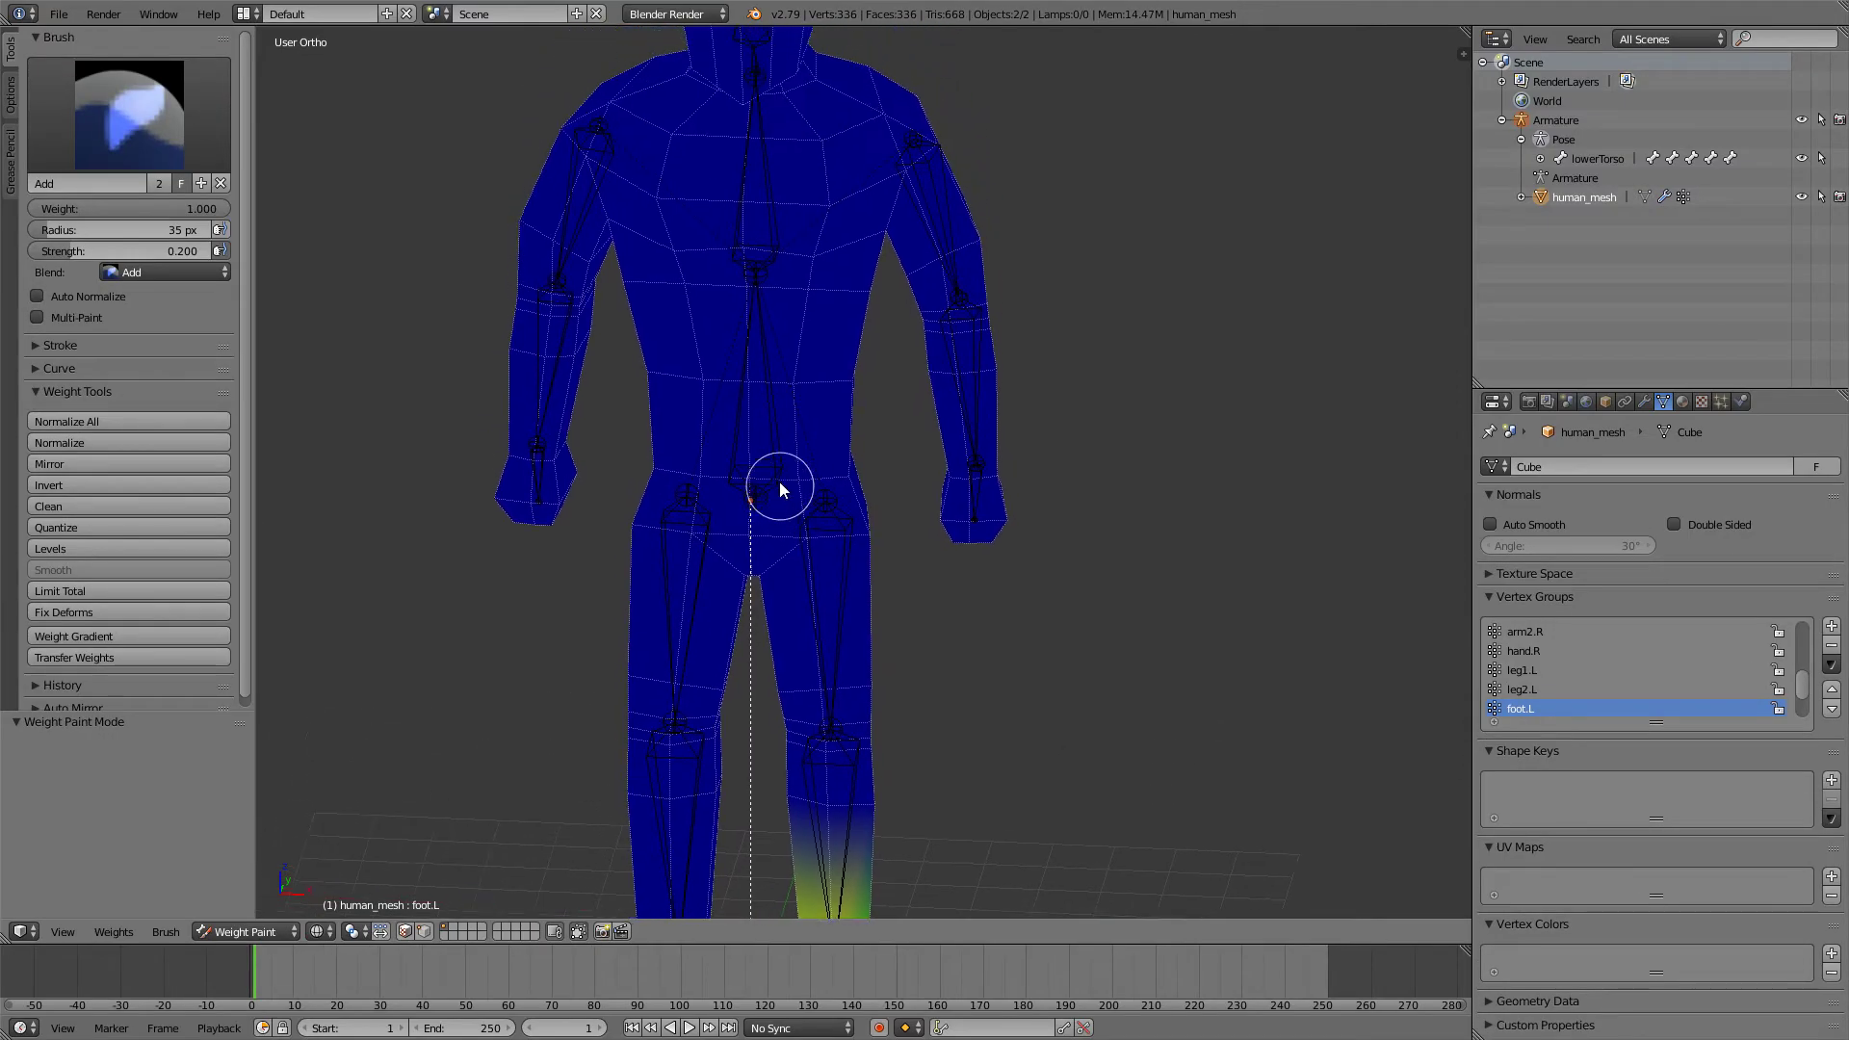
{"action": "key", "text": "z"}
{"action": "right_click", "coordinate": [771, 422]}
{"action": "middle_click_drag", "start_coordinate": [778, 423], "coordinate": [764, 496], "text": "shift"}
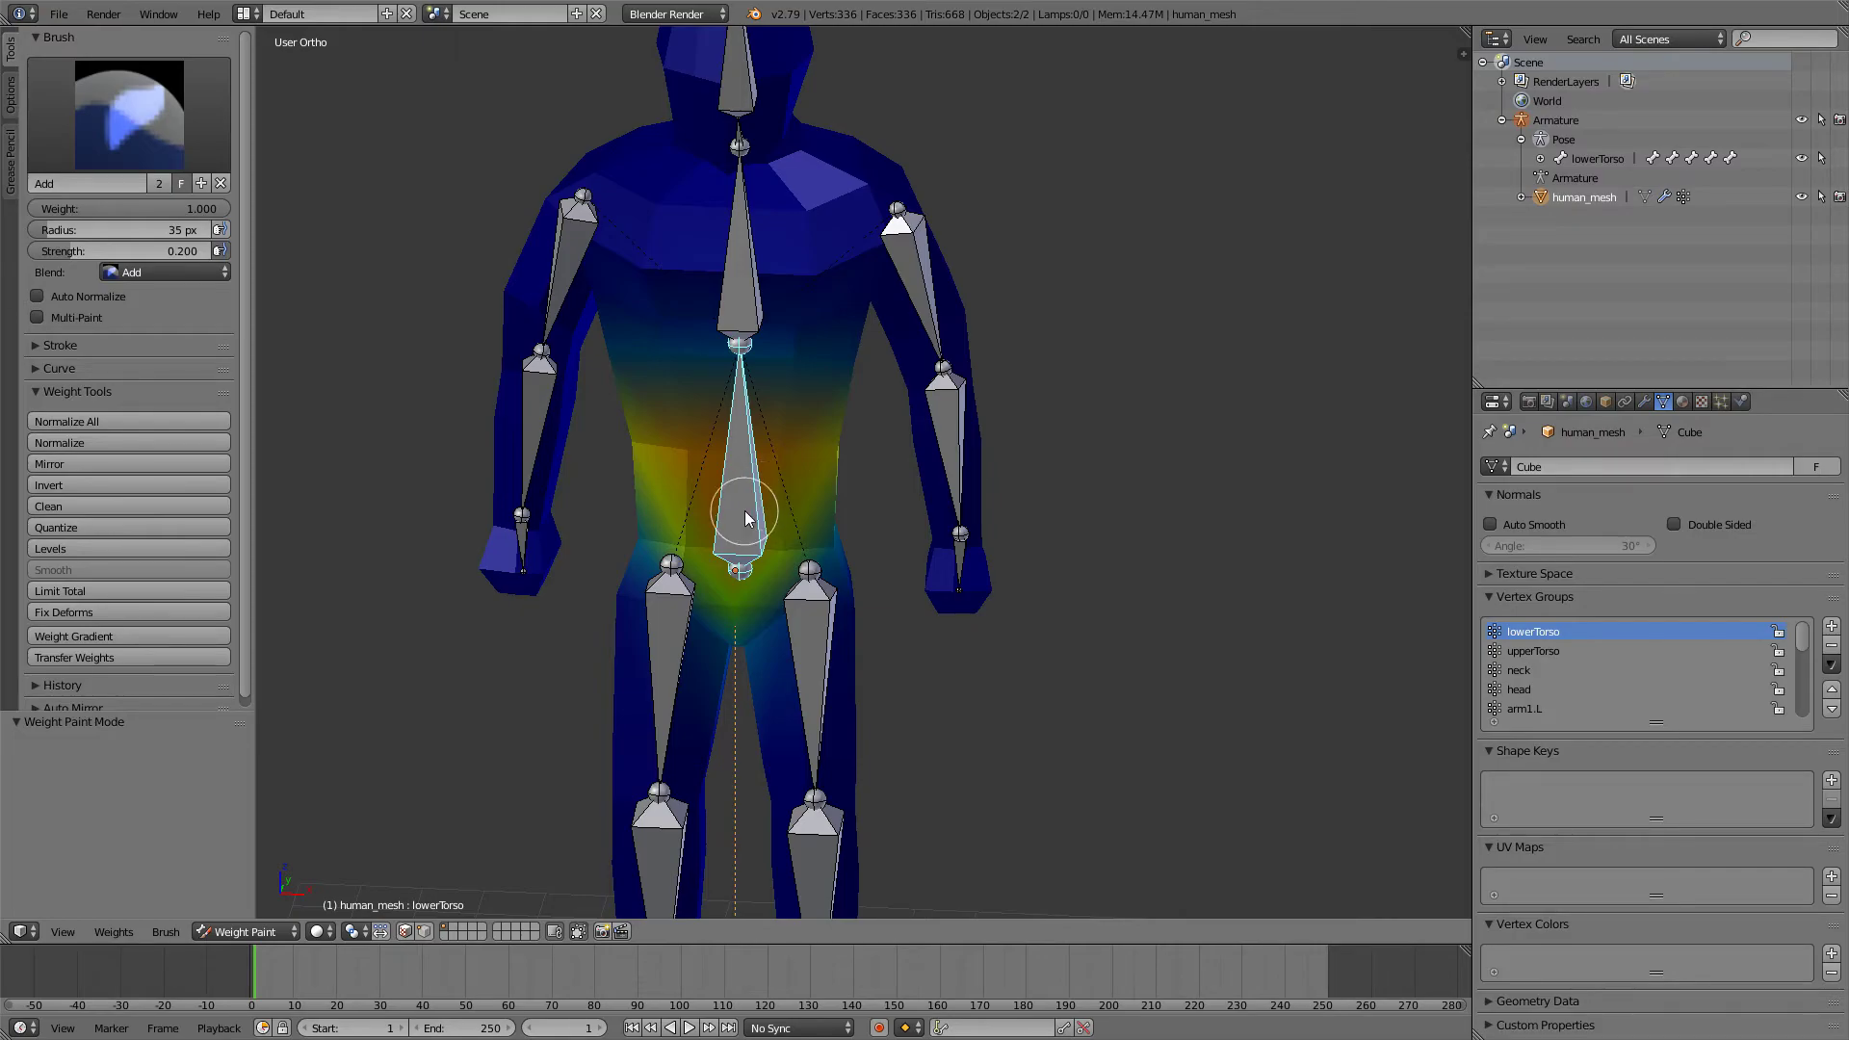
- Select the upperTorso bone in front view and test-rotate it to check the chest, without keeping the pose
{"action": "middle_click_drag", "start_coordinate": [748, 513], "coordinate": [689, 631], "text": "shift"}
{"action": "middle_click_drag", "start_coordinate": [689, 631], "coordinate": [752, 592]}
{"action": "middle_click_drag", "start_coordinate": [753, 591], "coordinate": [733, 729], "text": "shift"}
{"action": "key", "text": "KP_1"}
{"action": "right_click", "coordinate": [739, 429]}
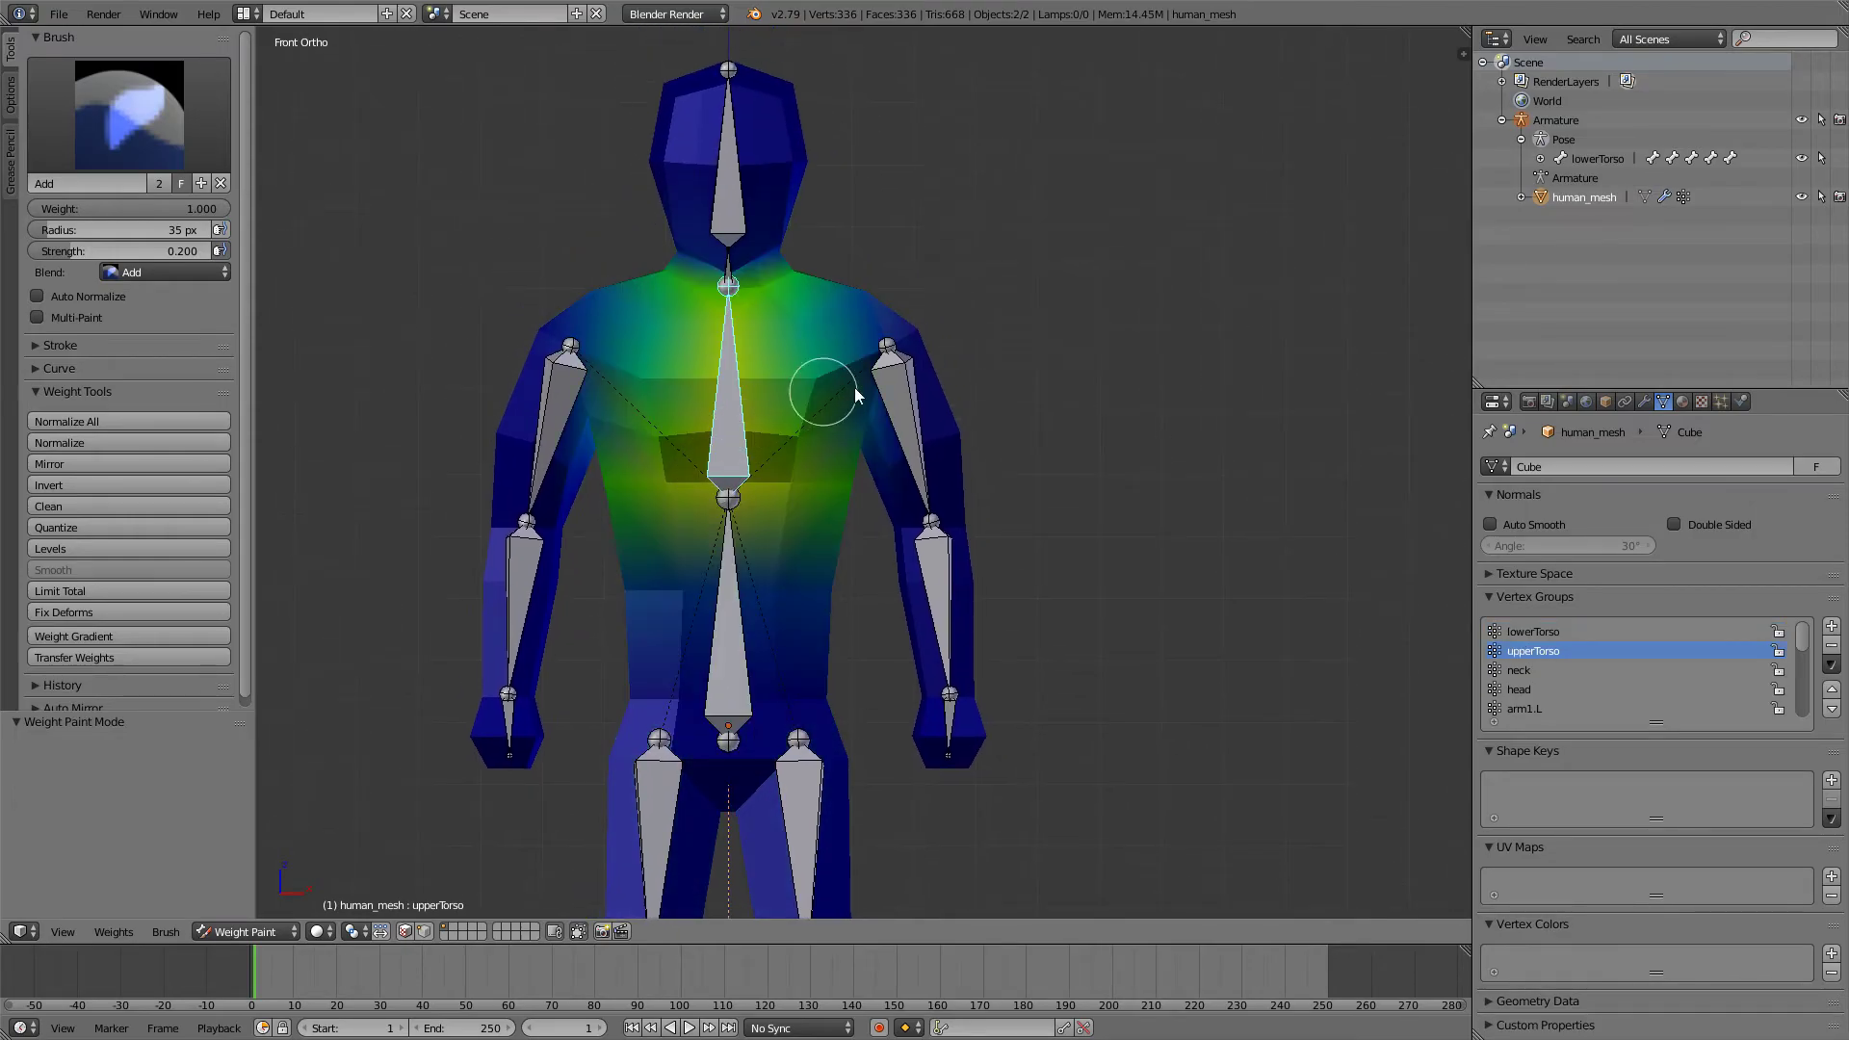
{"action": "key", "text": "r"}
{"action": "right_click", "coordinate": [980, 370]}
- Test-rotate the left upper arm bone arm1.L and the head bone to check their deformation, without keeping the poses
{"action": "right_click", "coordinate": [913, 392]}
{"action": "key", "text": "r"}
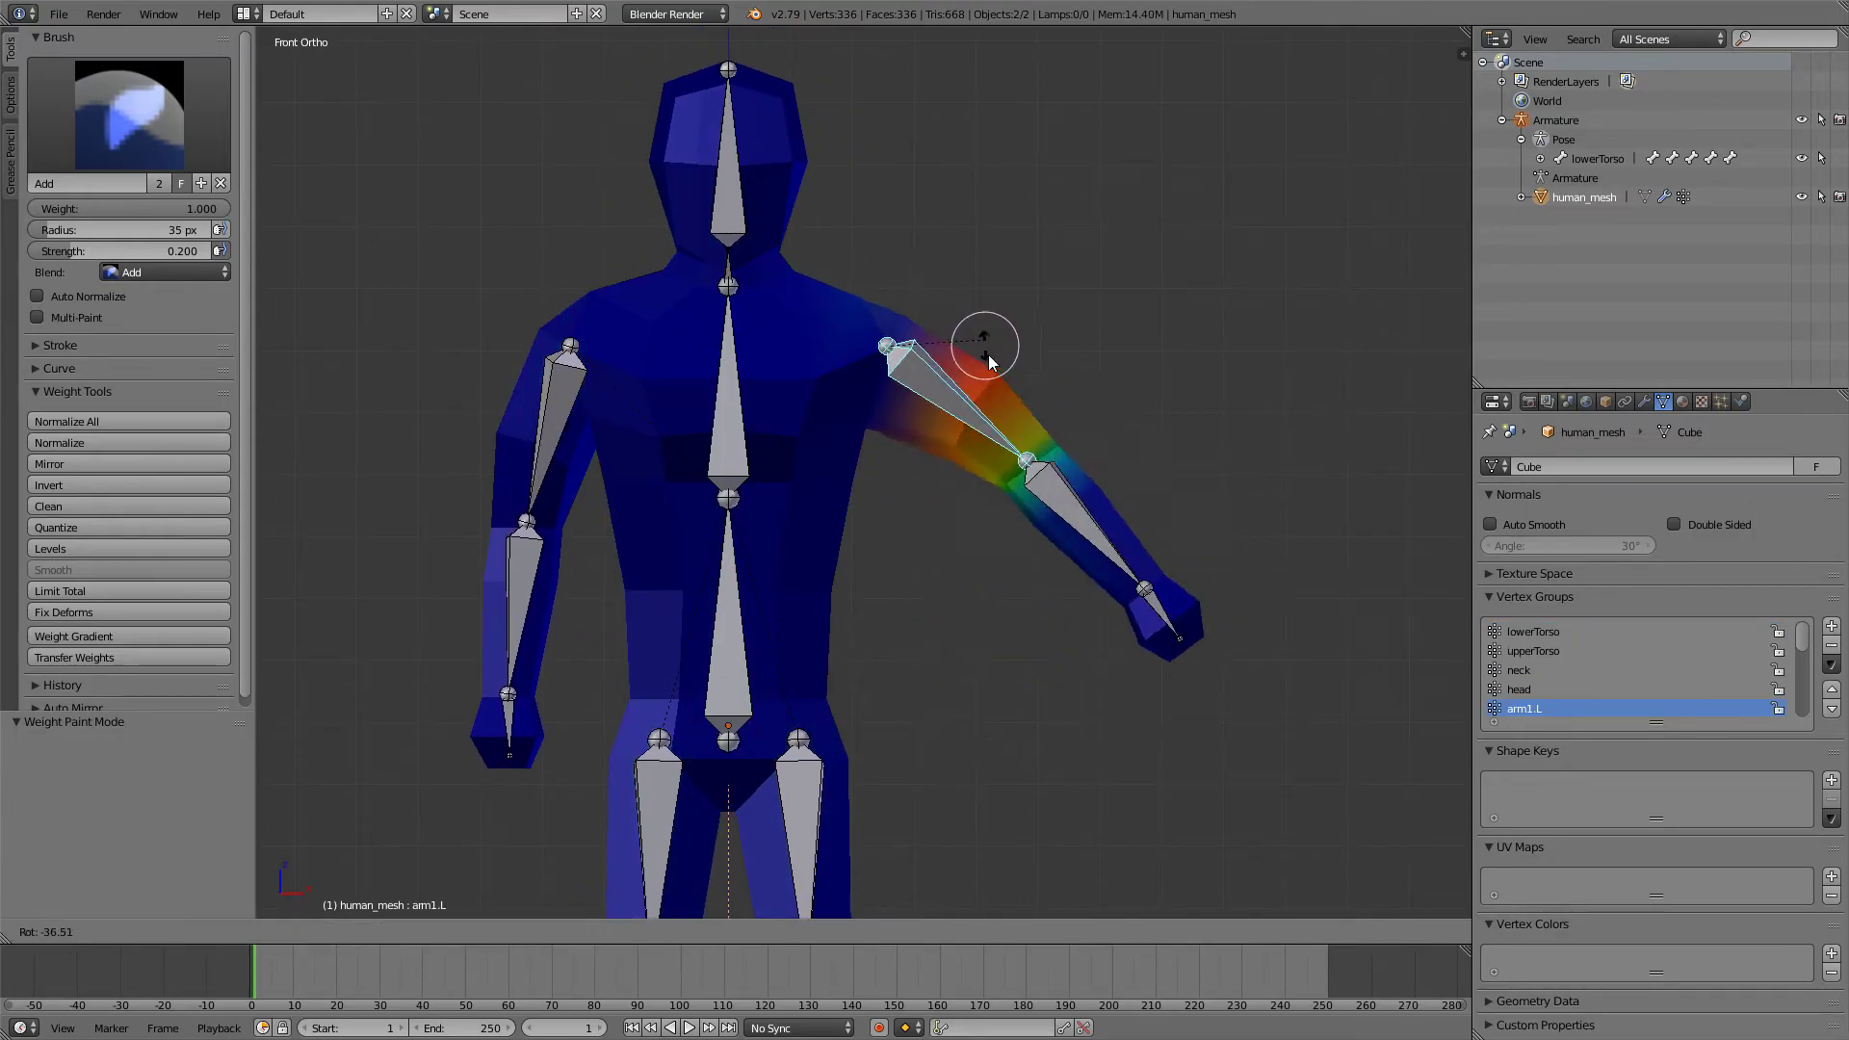
{"action": "right_click", "coordinate": [943, 262]}
{"action": "right_click", "coordinate": [732, 199]}
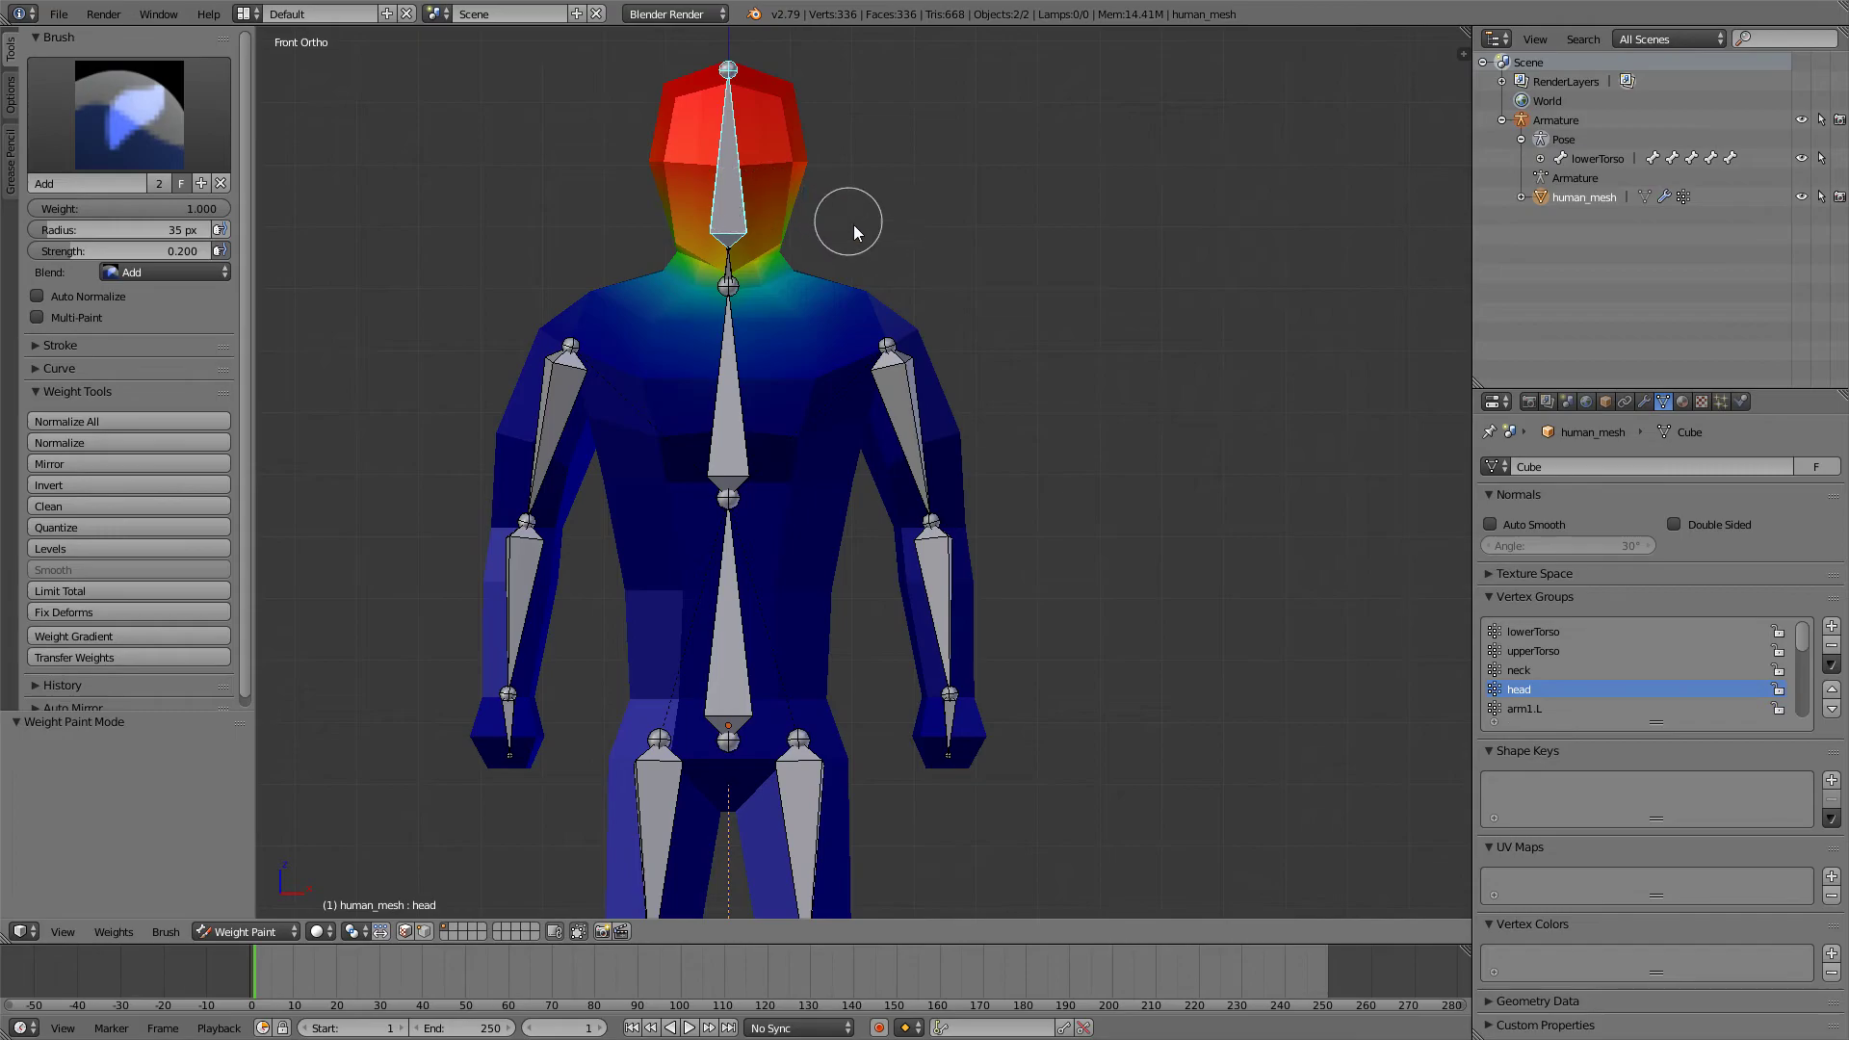
{"action": "key", "text": "r"}
{"action": "right_click", "coordinate": [1011, 479]}
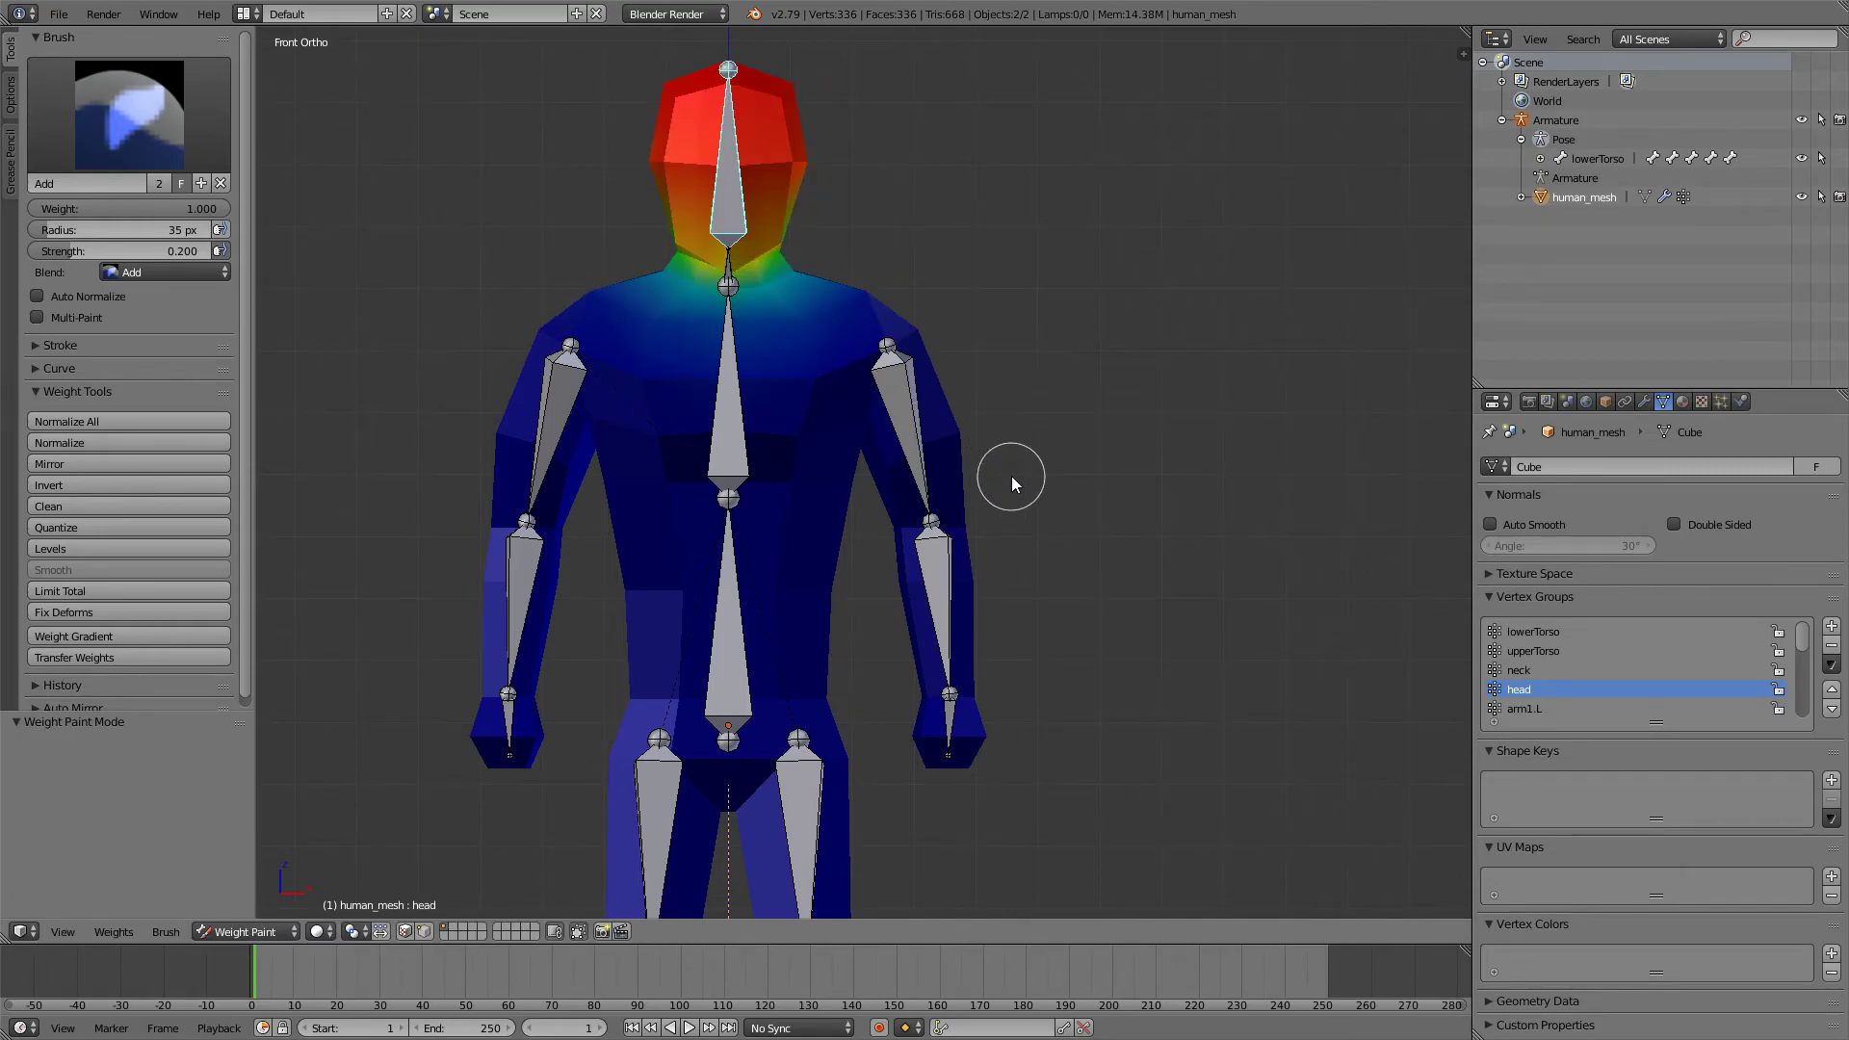